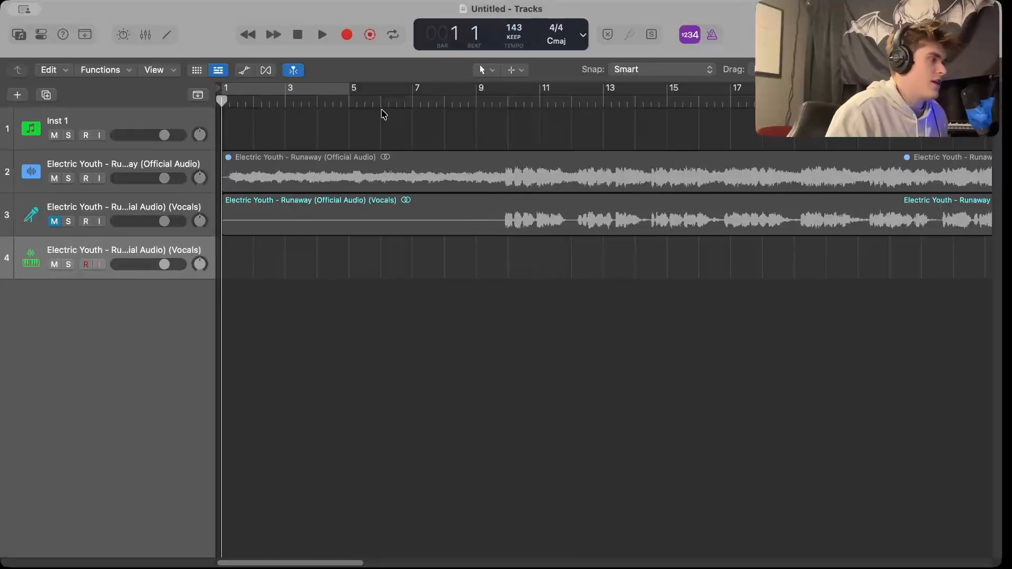
Turn on cycling over bars 1 to 4 and create an empty four-bar MIDI region on the green sampler vocals track
{"action": "left_click_drag", "start_coordinate": [320, 94], "coordinate": [311, 109]}
{"action": "right_click", "coordinate": [232, 273]}
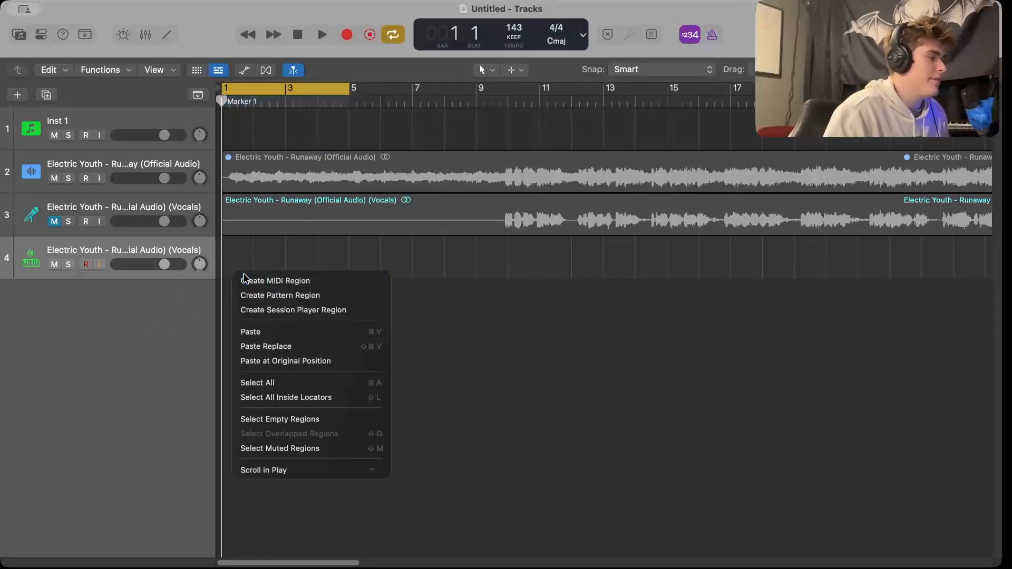
{"action": "left_click", "coordinate": [243, 280]}
{"action": "left_click_drag", "start_coordinate": [249, 271], "coordinate": [340, 270]}
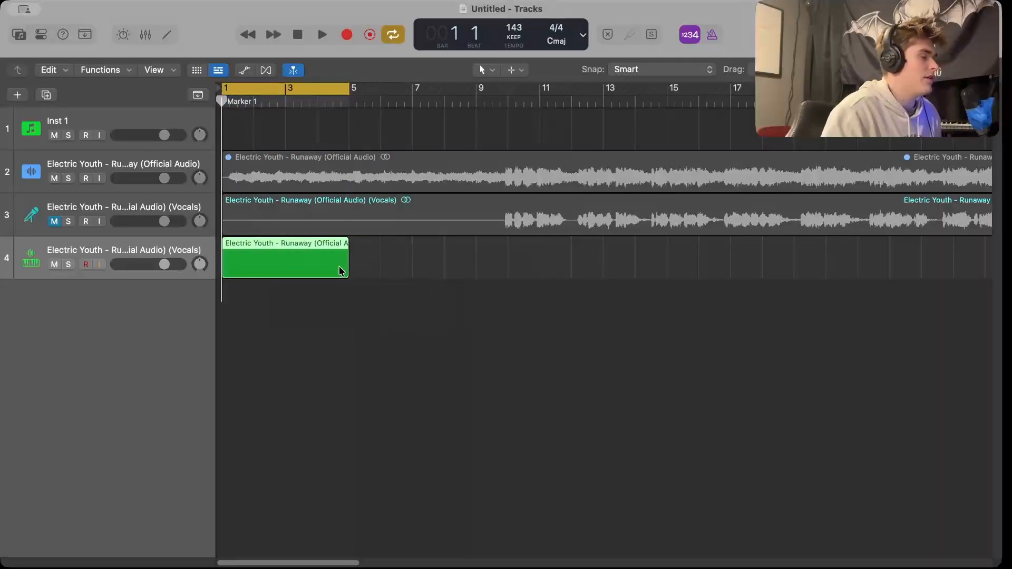
Open the new region in an enlarged Piano Roll and audition the vocal slices on its keyboard
{"action": "double_click", "coordinate": [340, 271]}
{"action": "left_click_drag", "start_coordinate": [326, 315], "coordinate": [271, 15]}
{"action": "scroll", "coordinate": [267, 341], "scroll_direction": "down", "scroll_amount": 5}
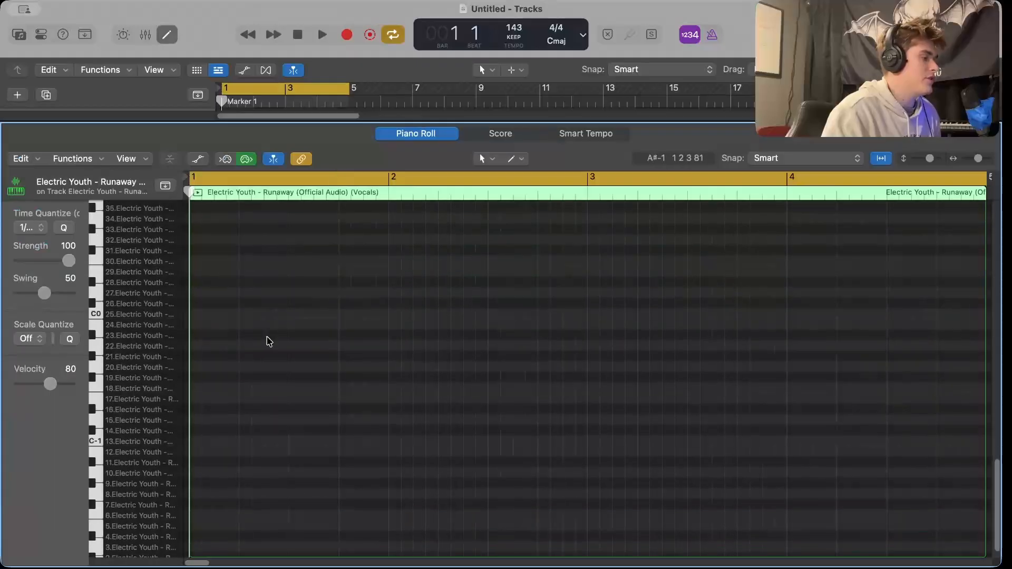
{"action": "scroll", "coordinate": [267, 342], "scroll_direction": "down", "scroll_amount": 2}
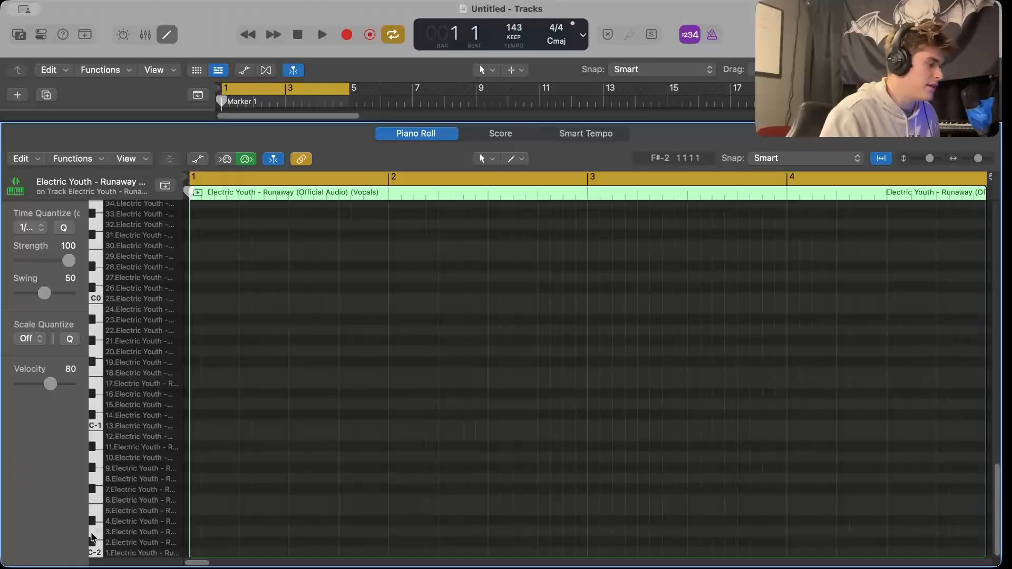
{"action": "left_click", "coordinate": [92, 490]}
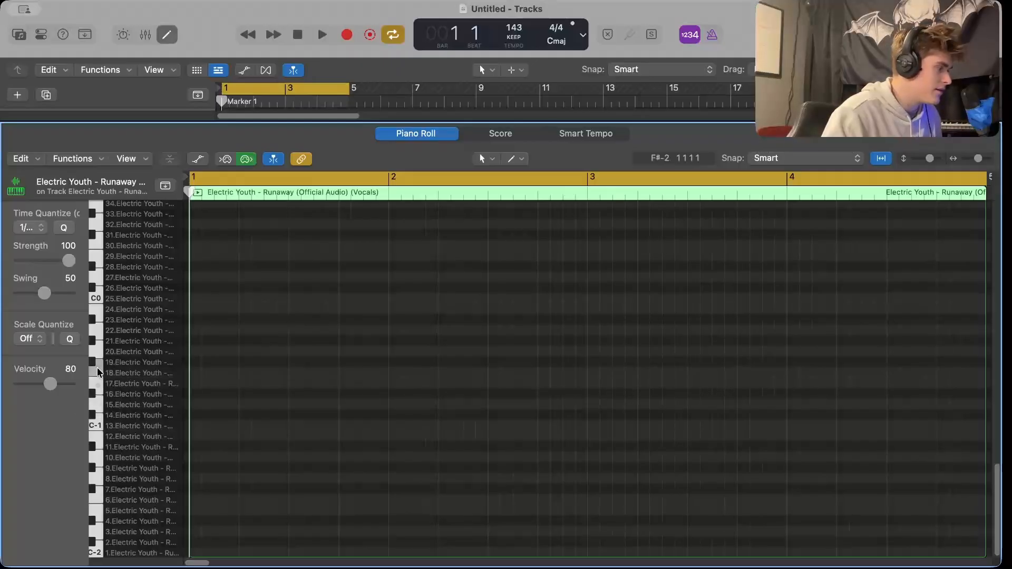
{"action": "left_click_drag", "start_coordinate": [97, 354], "coordinate": [122, 342]}
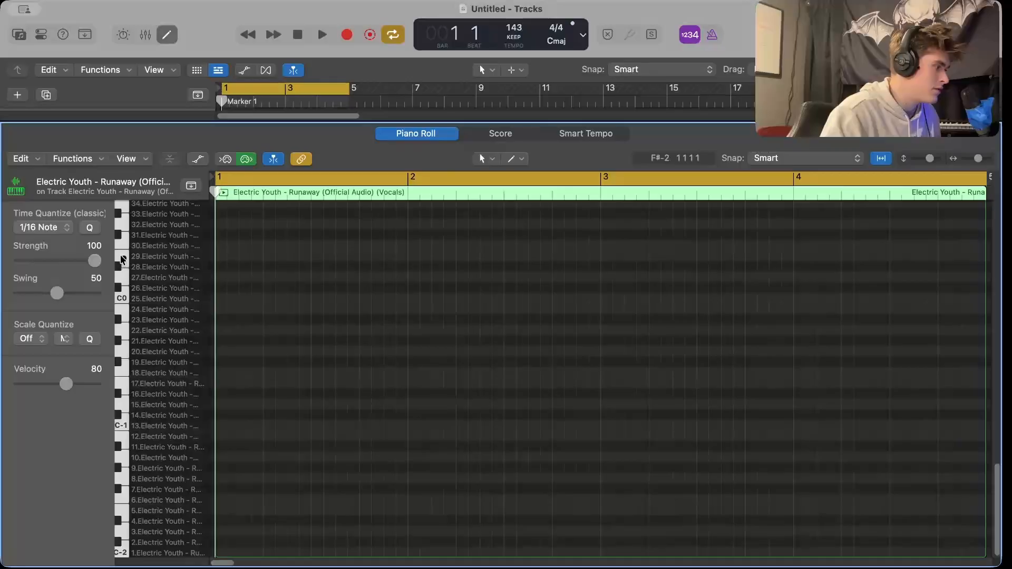
{"action": "scroll", "coordinate": [132, 342], "scroll_direction": "up", "scroll_amount": 15}
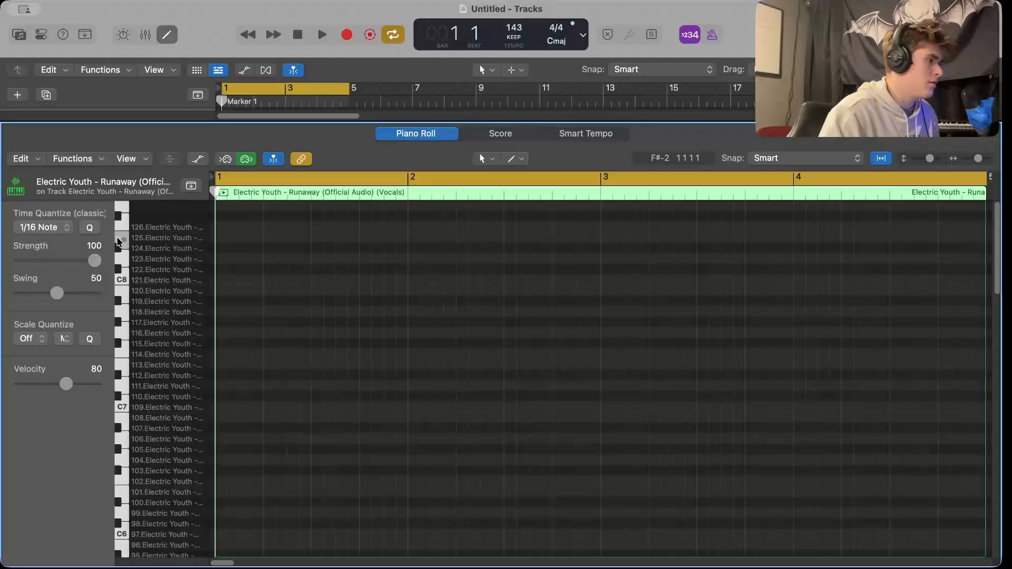
Place two consecutive eighth notes on slice 125 at the start of bar 1, play them and set the tempo to 136
{"action": "left_click", "coordinate": [217, 237]}
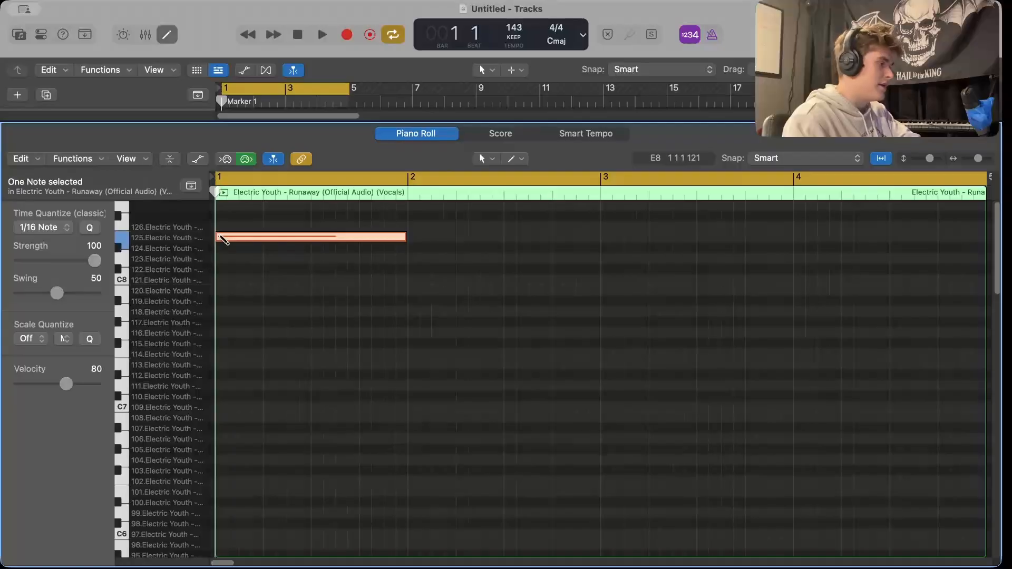
{"action": "left_click_drag", "start_coordinate": [402, 239], "coordinate": [245, 238]}
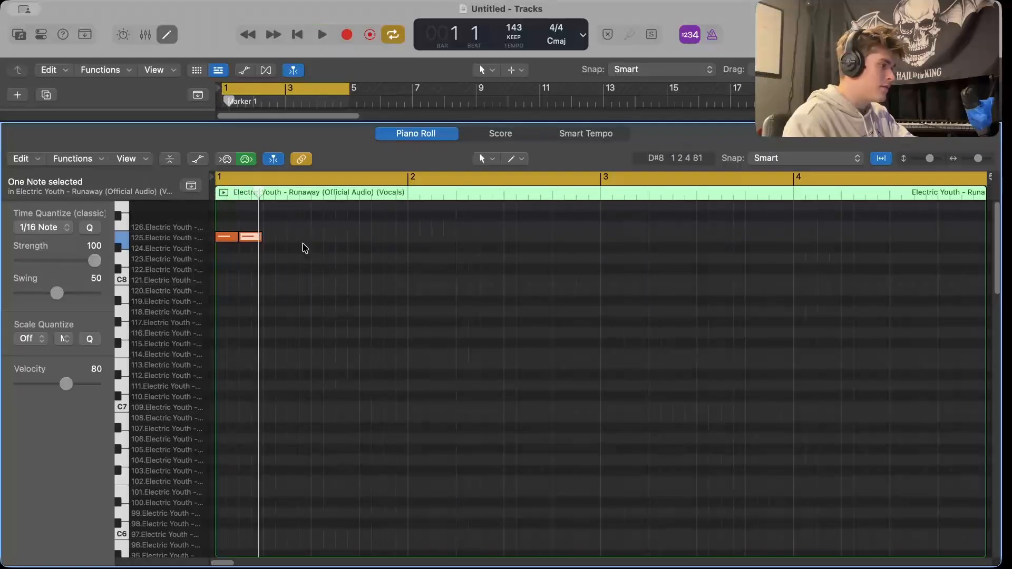
{"action": "key", "text": "space"}
{"action": "key", "text": "space"}
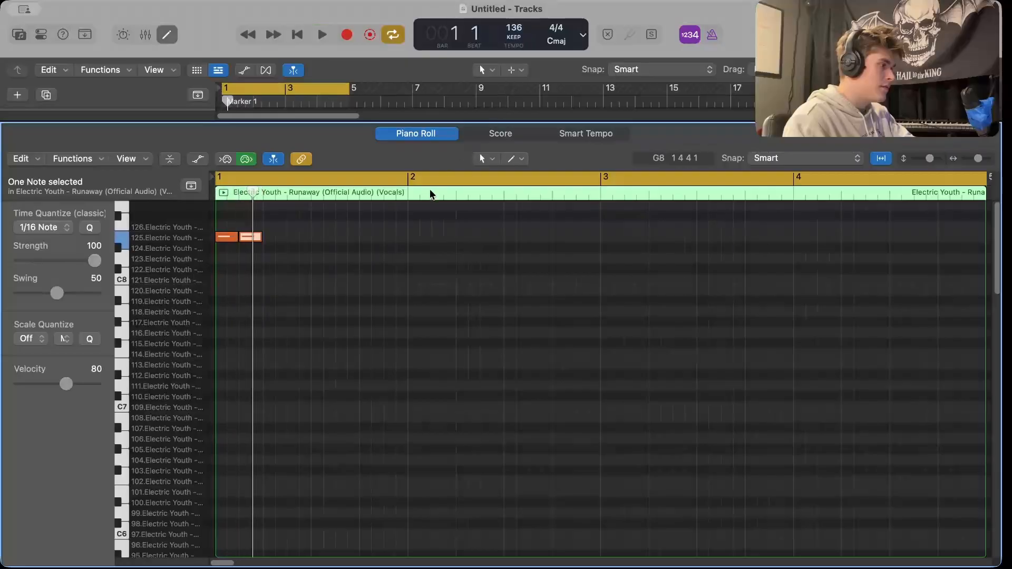
Duplicate the eighth notes on slice 125 until eight of them fill bar 1, and play the pattern
{"action": "left_click", "coordinate": [268, 240], "text": "super"}
{"action": "left_click_drag", "start_coordinate": [321, 261], "coordinate": [219, 235]}
{"action": "left_click_drag", "start_coordinate": [247, 250], "coordinate": [222, 227]}
{"action": "left_click_drag", "start_coordinate": [291, 238], "coordinate": [278, 233]}
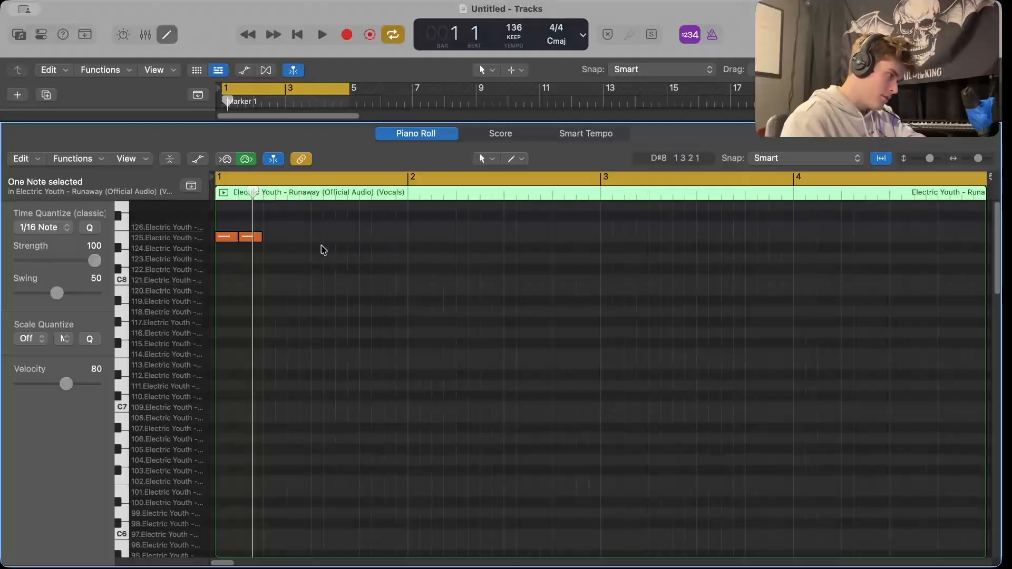
{"action": "left_click_drag", "start_coordinate": [257, 238], "coordinate": [277, 237]}
{"action": "left_click_drag", "start_coordinate": [348, 279], "coordinate": [169, 212]}
{"action": "left_click_drag", "start_coordinate": [233, 239], "coordinate": [335, 249]}
{"action": "left_click", "coordinate": [359, 291]}
{"action": "key", "text": "space"}
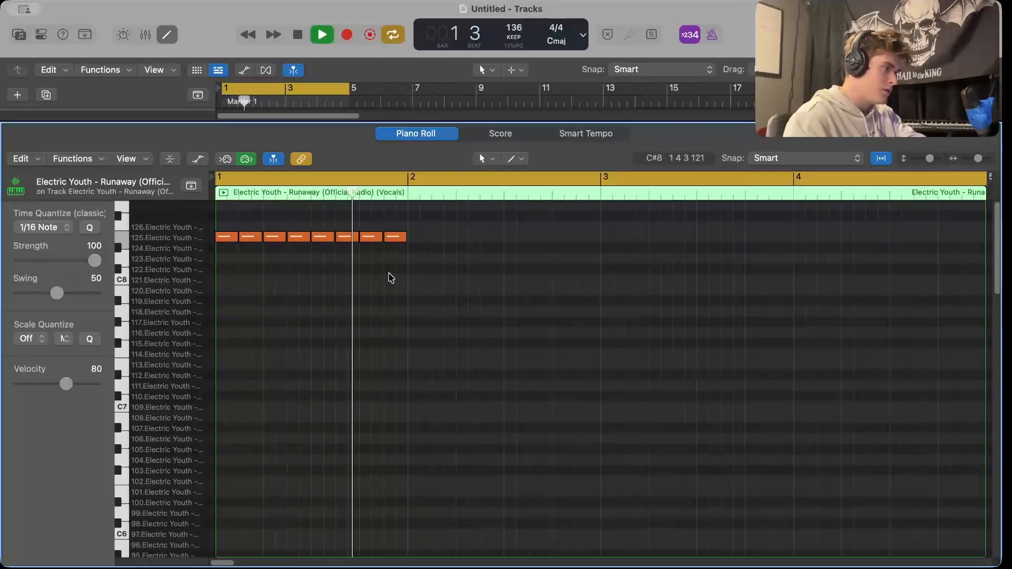
Lower bar 1's last eighth note to slice 124, then copy the whole bar into bar 2 and play it back
{"action": "left_click_drag", "start_coordinate": [393, 237], "coordinate": [395, 247]}
{"action": "left_click_drag", "start_coordinate": [441, 283], "coordinate": [238, 240]}
{"action": "key", "text": "space"}
{"action": "key", "text": "space"}
{"action": "key", "text": "space"}
{"action": "left_click", "coordinate": [384, 350]}
{"action": "key", "text": "space"}
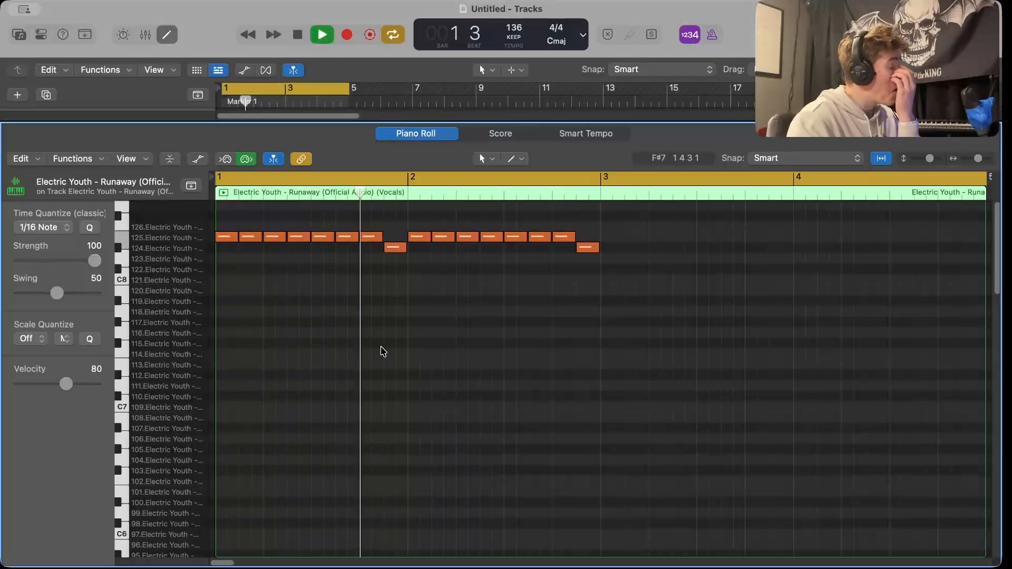
{"action": "scroll", "coordinate": [639, 397], "scroll_direction": "down", "scroll_amount": 1}
{"action": "scroll", "coordinate": [632, 392], "scroll_direction": "up", "scroll_amount": 1}
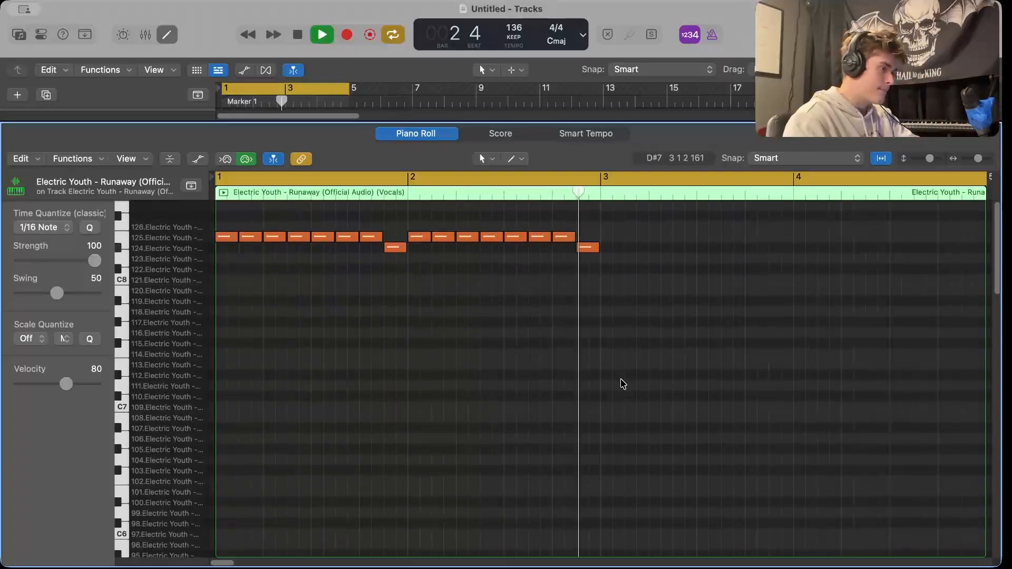
{"action": "key", "text": "space"}
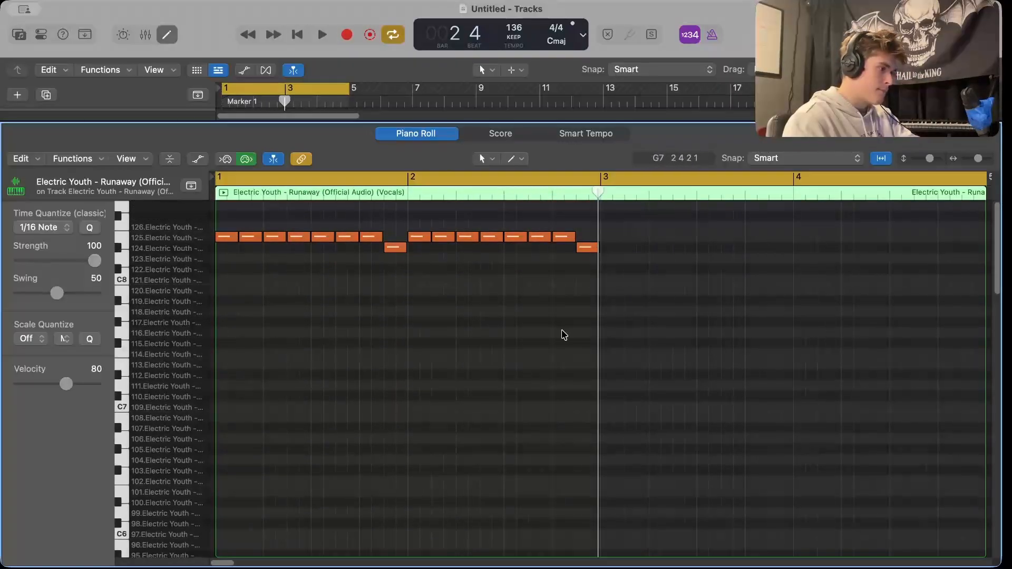
Fill bar 3 with eight consecutive eighth notes on slice 114
{"action": "mouse_move", "coordinate": [611, 335]}
{"action": "left_mouse_down"}
{"action": "mouse_move", "coordinate": [612, 355]}
{"action": "mouse_move", "coordinate": [631, 356]}
{"action": "left_mouse_up"}
{"action": "left_click", "coordinate": [645, 355]}
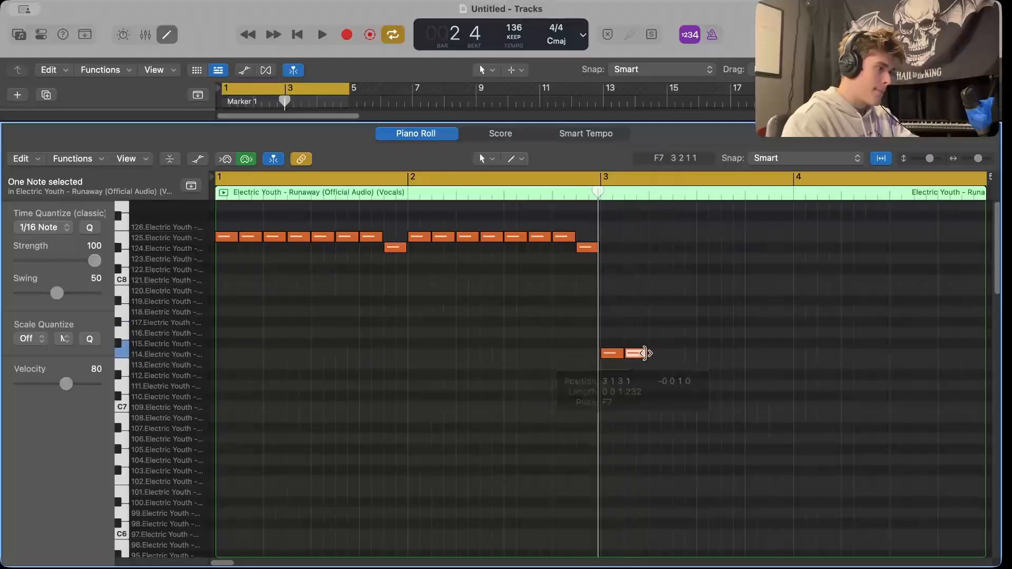
{"action": "left_click", "coordinate": [653, 354]}
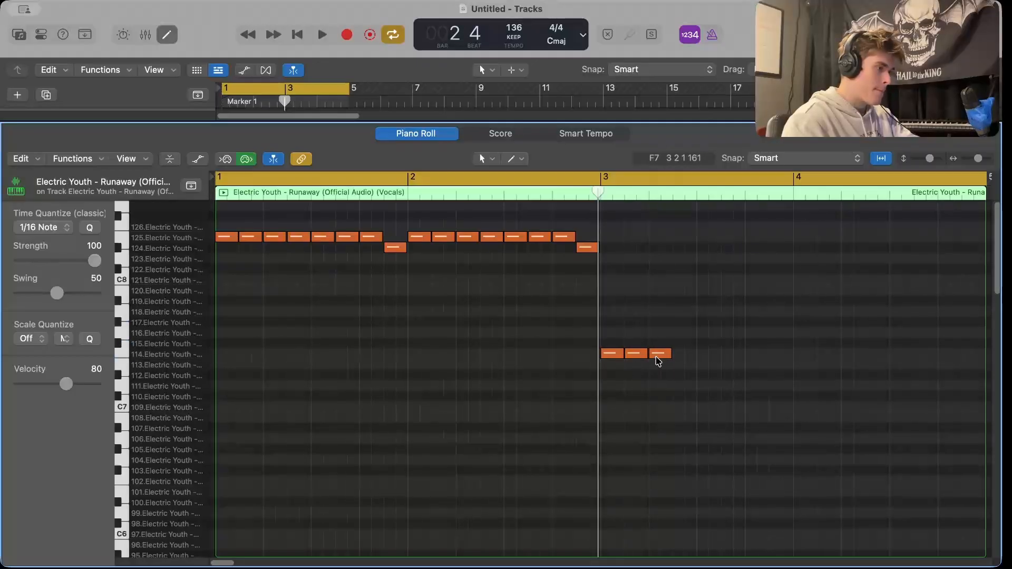
{"action": "left_click", "coordinate": [684, 354]}
{"action": "left_click_drag", "start_coordinate": [689, 368], "coordinate": [611, 355]}
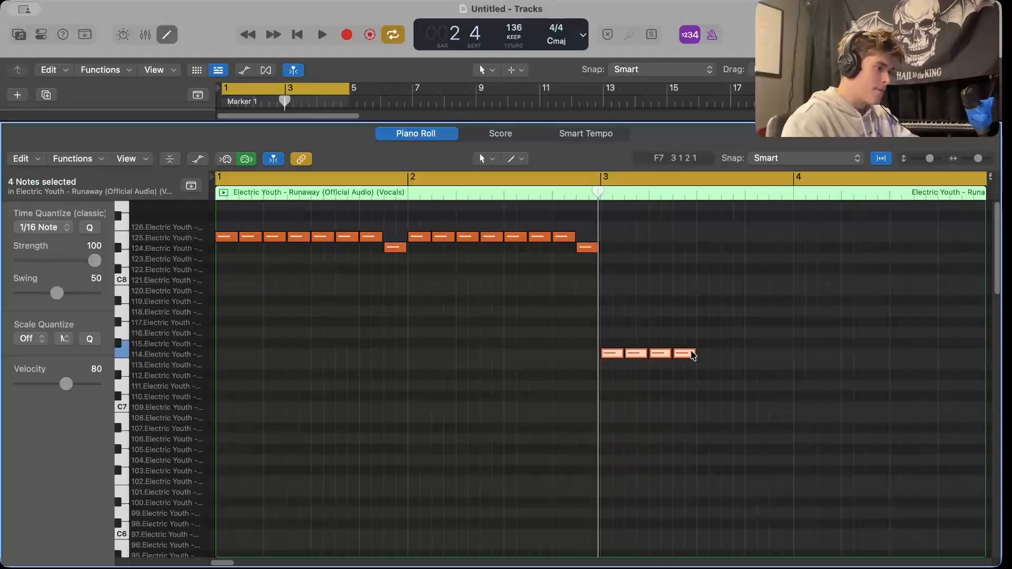
{"action": "left_click_drag", "start_coordinate": [692, 355], "coordinate": [788, 355]}
{"action": "left_click", "coordinate": [683, 375]}
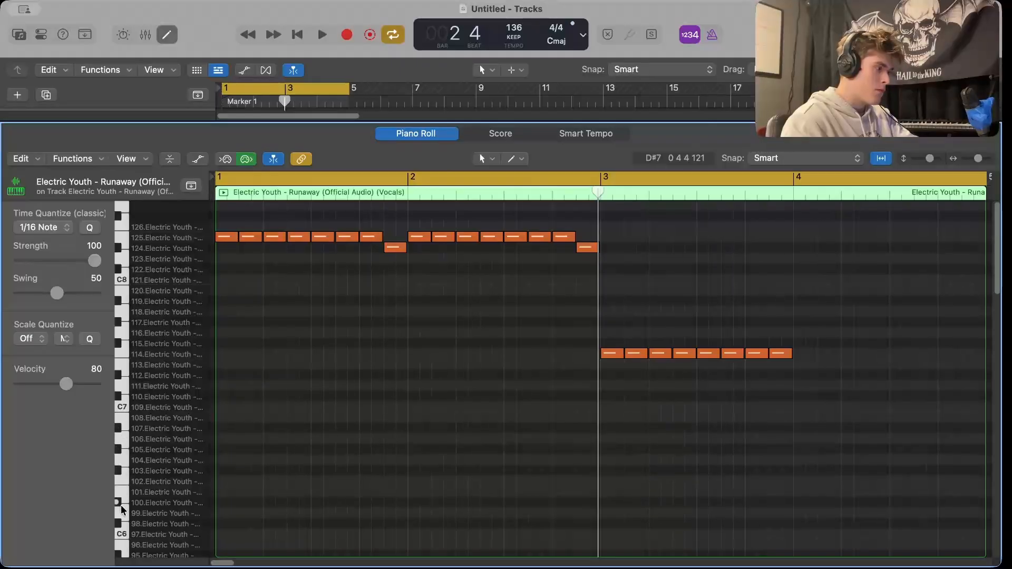
Fill bar 4 with eight eighth notes on slice 83, play the whole pattern and close the Piano Roll
{"action": "scroll", "coordinate": [121, 528], "scroll_direction": "down", "scroll_amount": 5}
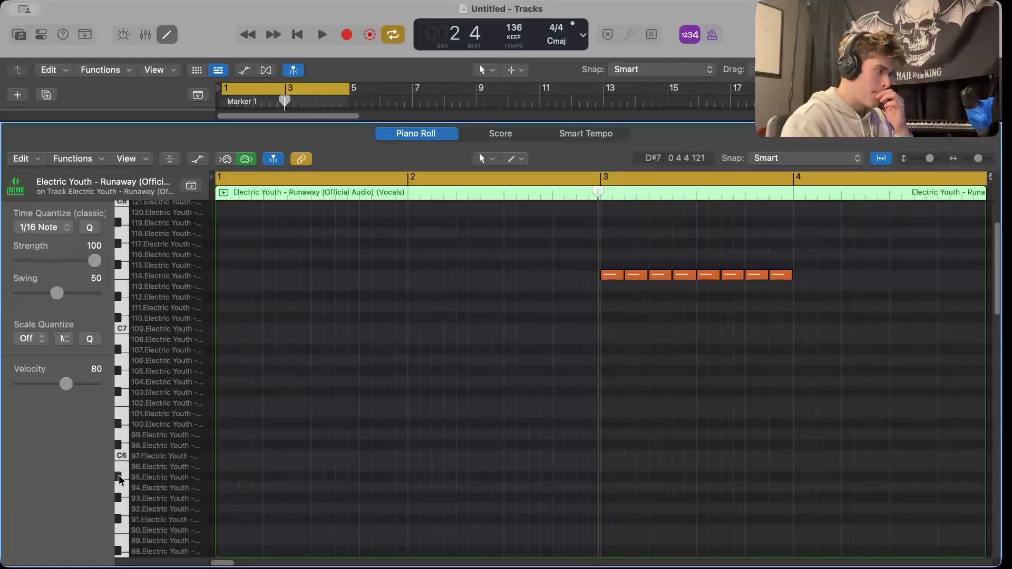
{"action": "scroll", "coordinate": [121, 515], "scroll_direction": "down", "scroll_amount": 5}
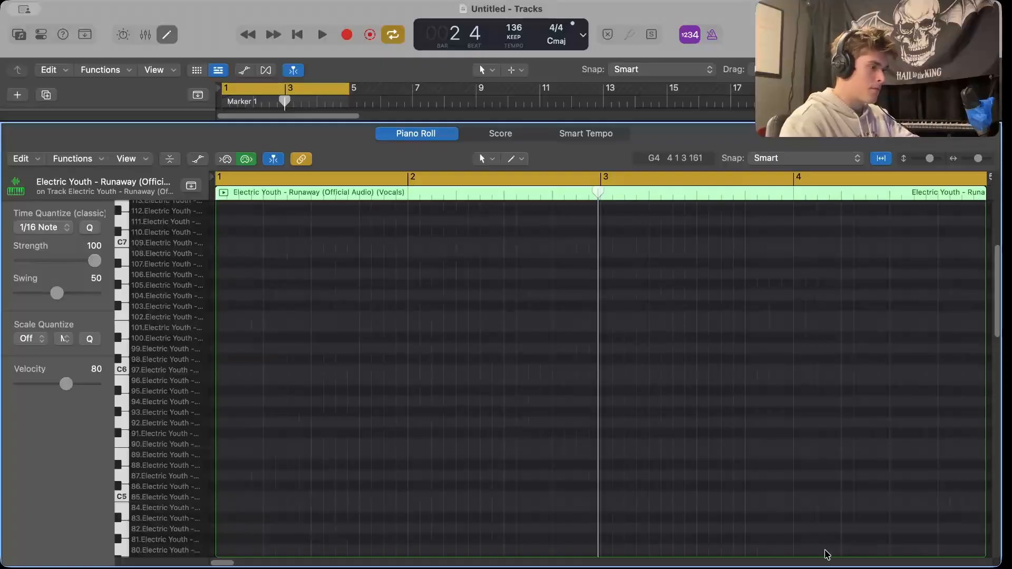
{"action": "key", "text": "z"}
{"action": "key", "text": "z"}
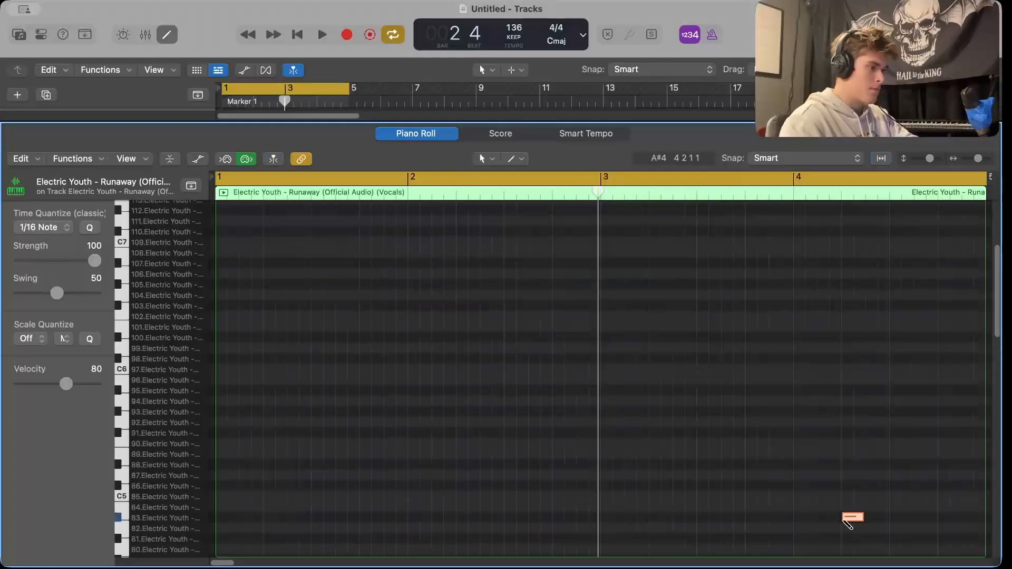
{"action": "mouse_move", "coordinate": [846, 523]}
{"action": "left_mouse_down"}
{"action": "mouse_move", "coordinate": [798, 523]}
{"action": "mouse_move", "coordinate": [828, 521]}
{"action": "left_mouse_up"}
{"action": "left_click_drag", "start_coordinate": [860, 527], "coordinate": [905, 517]}
{"action": "key", "text": "space"}
{"action": "left_click_drag", "start_coordinate": [930, 158], "coordinate": [913, 171]}
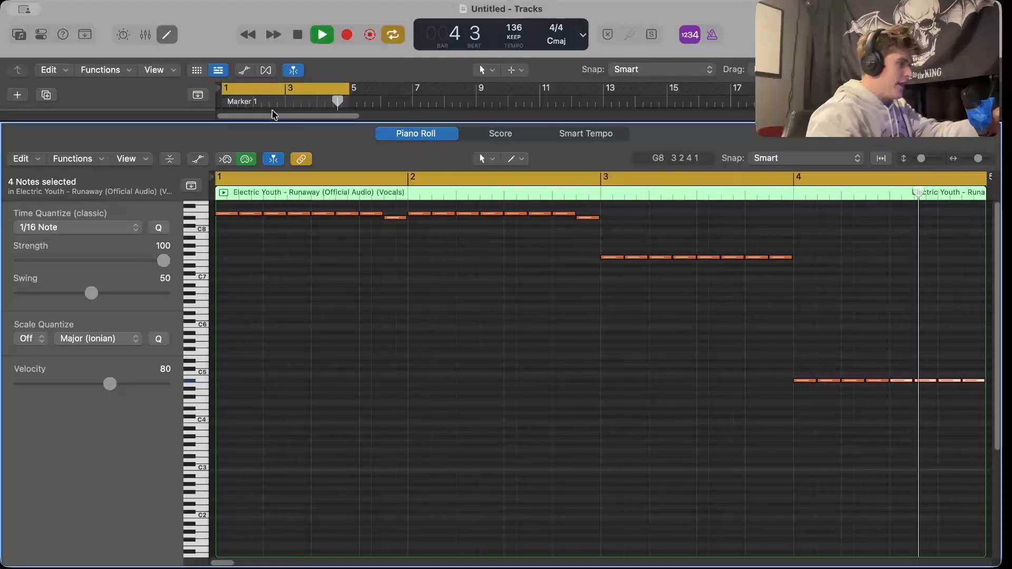
{"action": "left_click", "coordinate": [166, 34]}
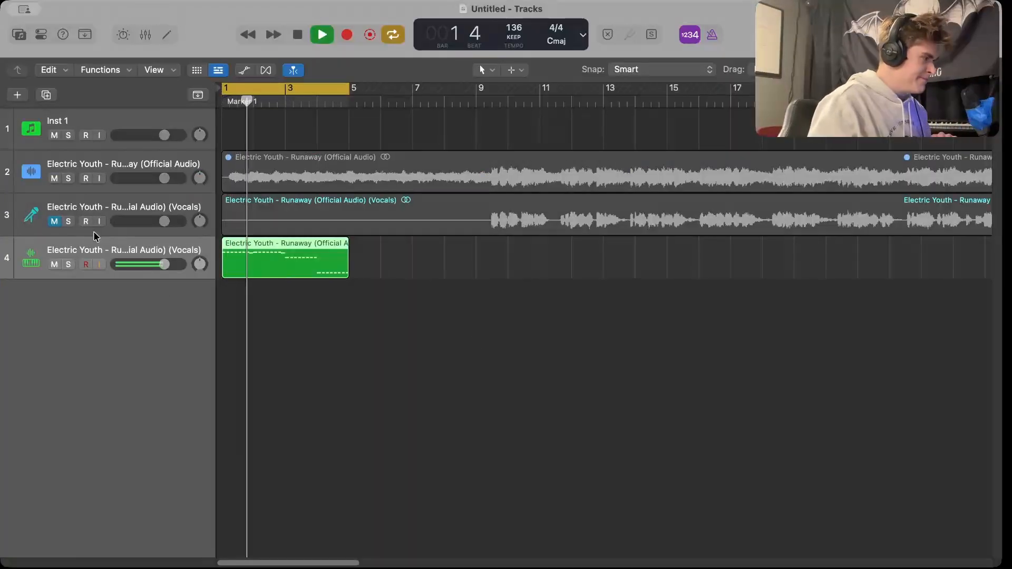
Move the Inst 1 track below the vocal sampler track and create a four-bar MIDI region on it from bar 1
{"action": "left_click_drag", "start_coordinate": [24, 131], "coordinate": [79, 406]}
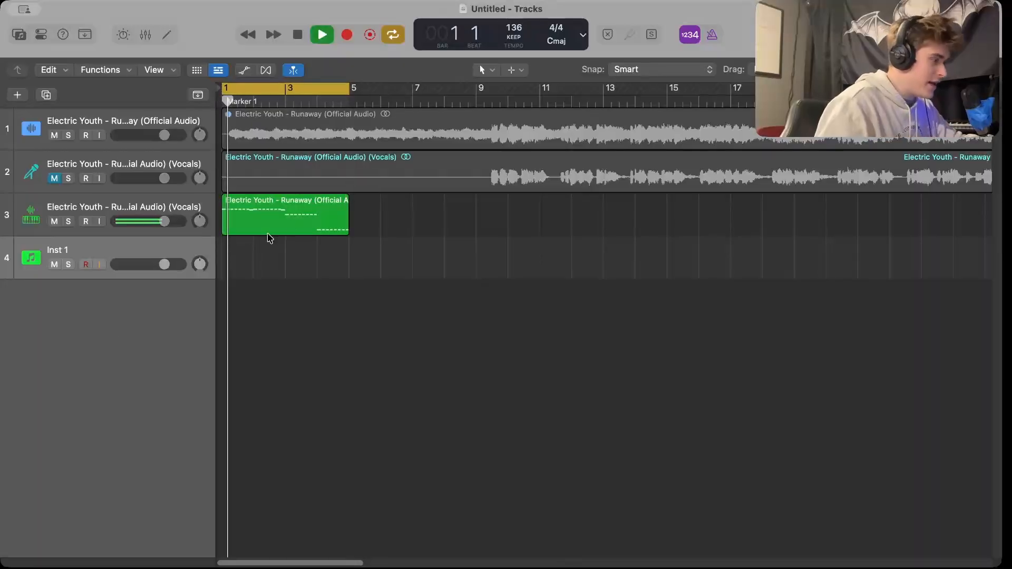
{"action": "right_click", "coordinate": [252, 265]}
{"action": "left_click", "coordinate": [258, 276]}
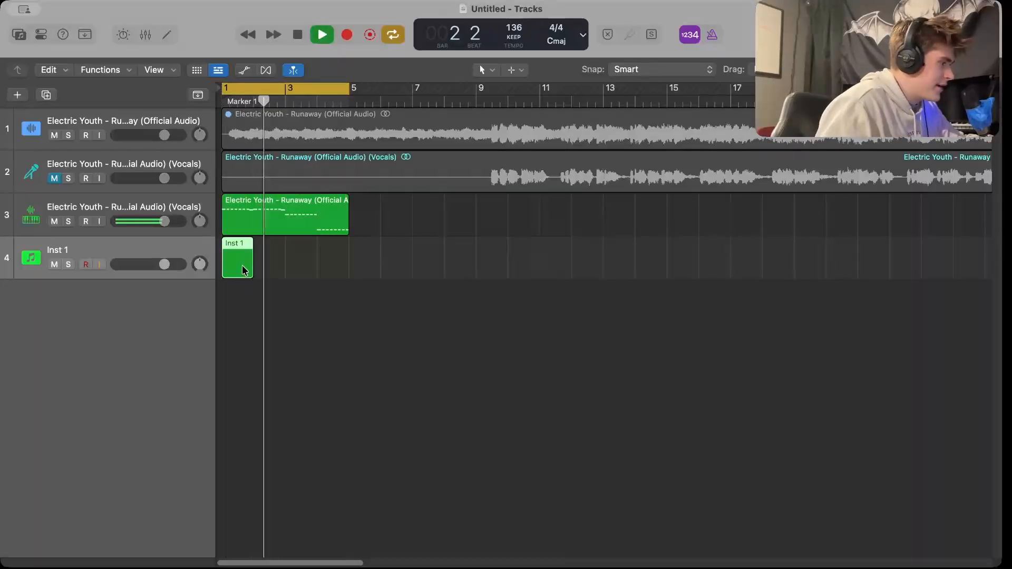
{"action": "left_click_drag", "start_coordinate": [244, 271], "coordinate": [323, 276]}
Open the Inst 1 region in the Piano Roll and audition keys above C4 against the vocal chops to find a matching note
{"action": "double_click", "coordinate": [299, 263]}
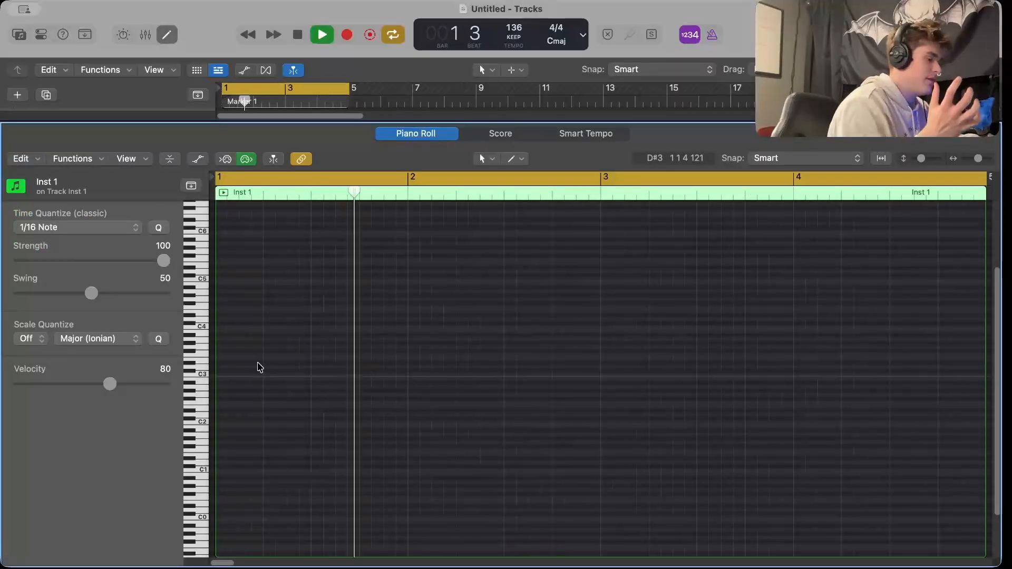
{"action": "scroll", "coordinate": [261, 390], "scroll_direction": "down", "scroll_amount": 3}
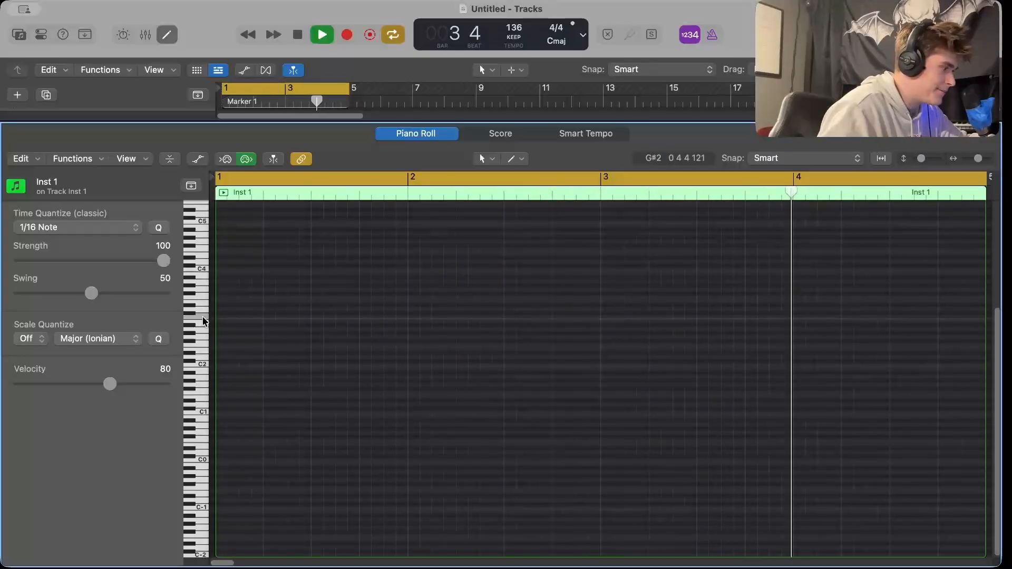
{"action": "scroll", "coordinate": [216, 312], "scroll_direction": "up", "scroll_amount": 5}
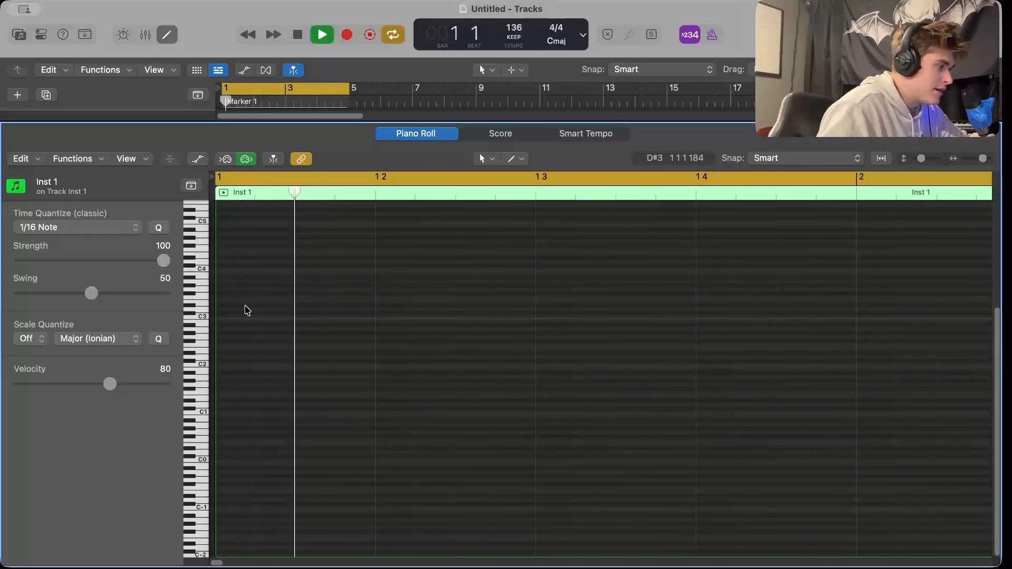
{"action": "left_click_drag", "start_coordinate": [921, 158], "coordinate": [936, 165]}
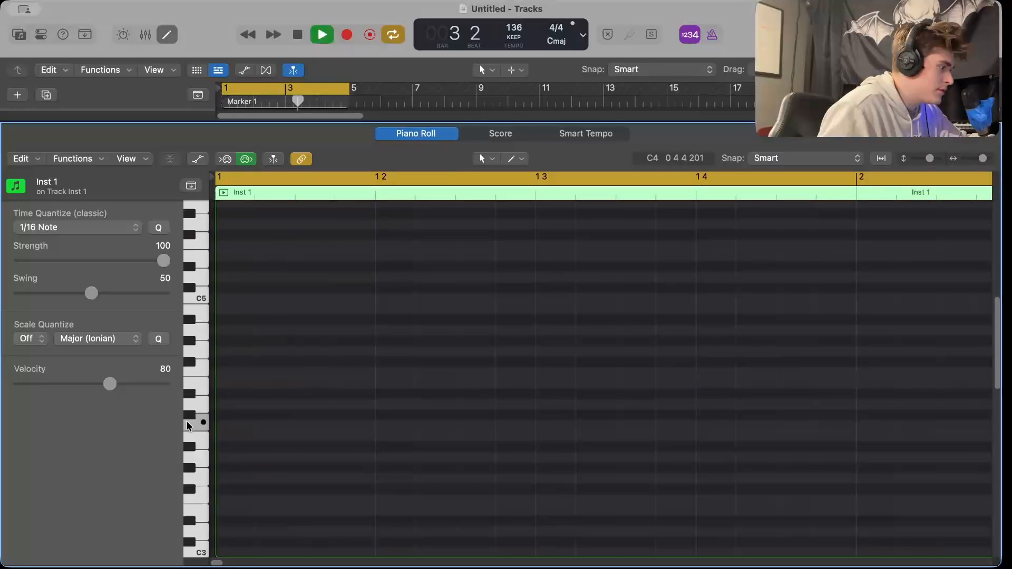
{"action": "left_click", "coordinate": [194, 388]}
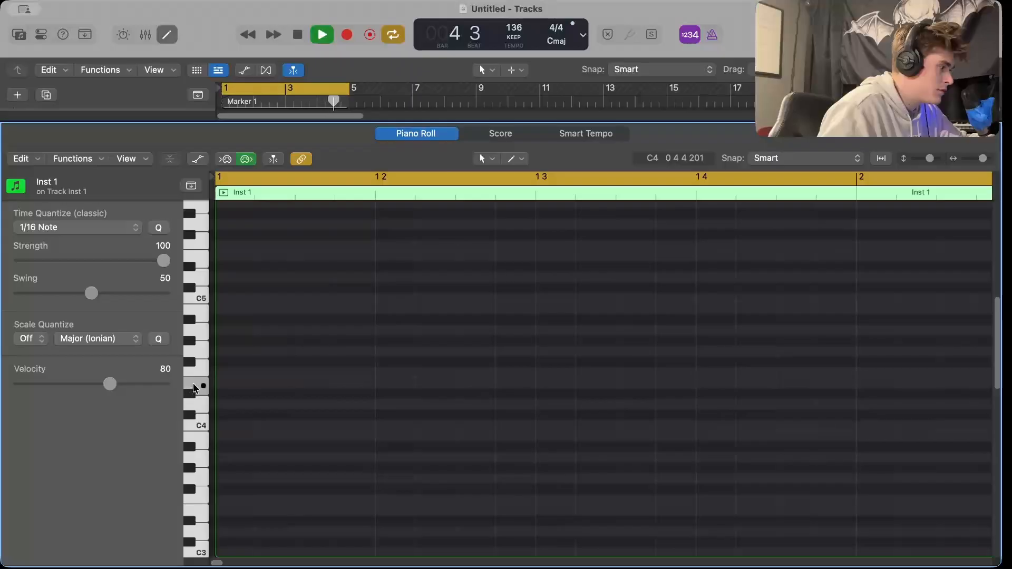
{"action": "left_click", "coordinate": [199, 385]}
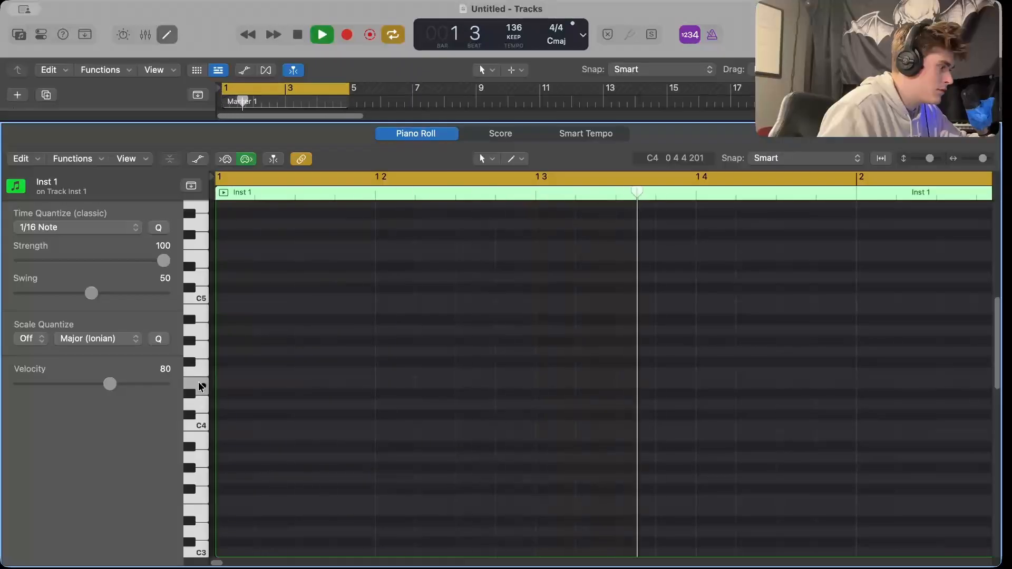
{"action": "left_click", "coordinate": [193, 365]}
{"action": "left_click", "coordinate": [194, 350]}
{"action": "key", "text": "space"}
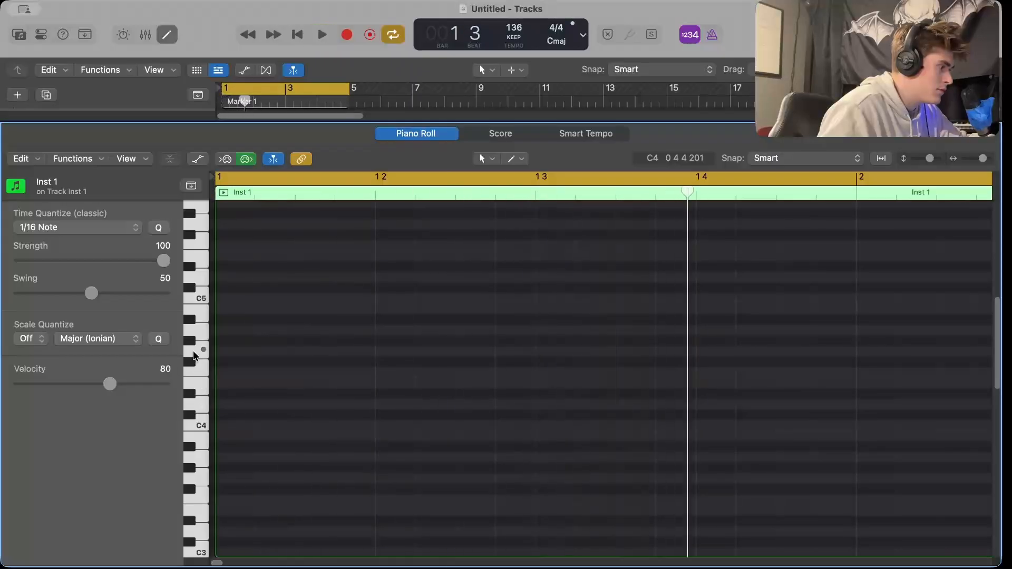
{"action": "left_click", "coordinate": [191, 361]}
{"action": "key", "text": "space"}
{"action": "key", "text": "space"}
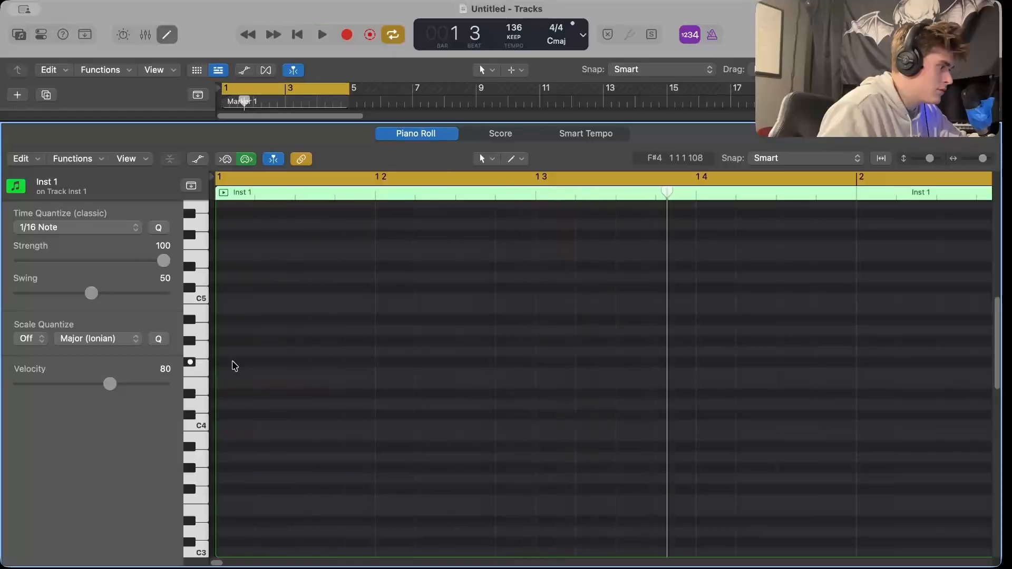
Draw a two-bar F#4 note at bar 1 and copy it to bar 3, lowered five semitones to C#4
{"action": "left_click", "coordinate": [231, 360]}
{"action": "scroll", "coordinate": [228, 364], "scroll_direction": "down", "scroll_amount": 5}
{"action": "mouse_move", "coordinate": [227, 362]}
{"action": "left_mouse_down"}
{"action": "mouse_move", "coordinate": [432, 373]}
{"action": "mouse_move", "coordinate": [410, 371]}
{"action": "mouse_move", "coordinate": [557, 360]}
{"action": "left_mouse_up"}
{"action": "key", "text": "alt+Down"}
{"action": "key", "text": "alt+Down"}
{"action": "key", "text": "alt+Down"}
{"action": "key", "text": "alt+Down"}
{"action": "key", "text": "alt+Down"}
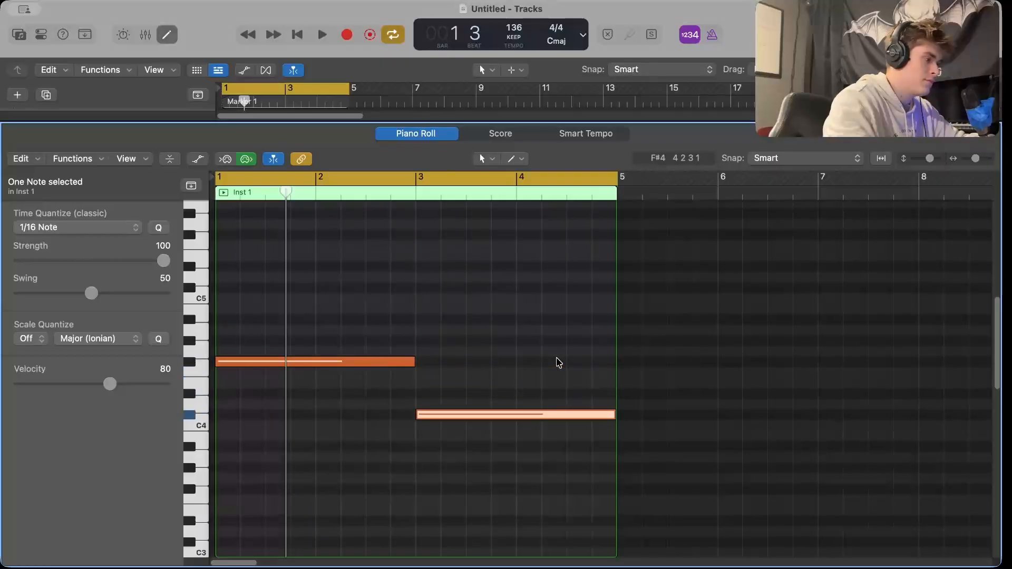
Try the two-bar note at bar 3 on B3, C4 and A#4 against the looped vocals, and return it to C#4
{"action": "key", "text": "space"}
{"action": "left_click", "coordinate": [549, 340]}
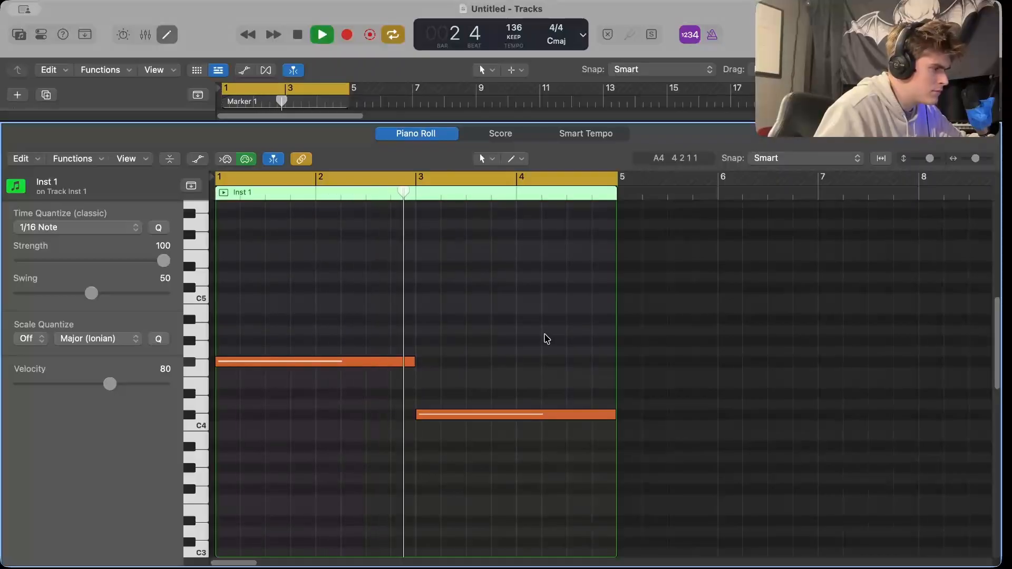
{"action": "key", "text": "space"}
{"action": "left_click_drag", "start_coordinate": [464, 414], "coordinate": [465, 435]}
{"action": "key", "text": "space"}
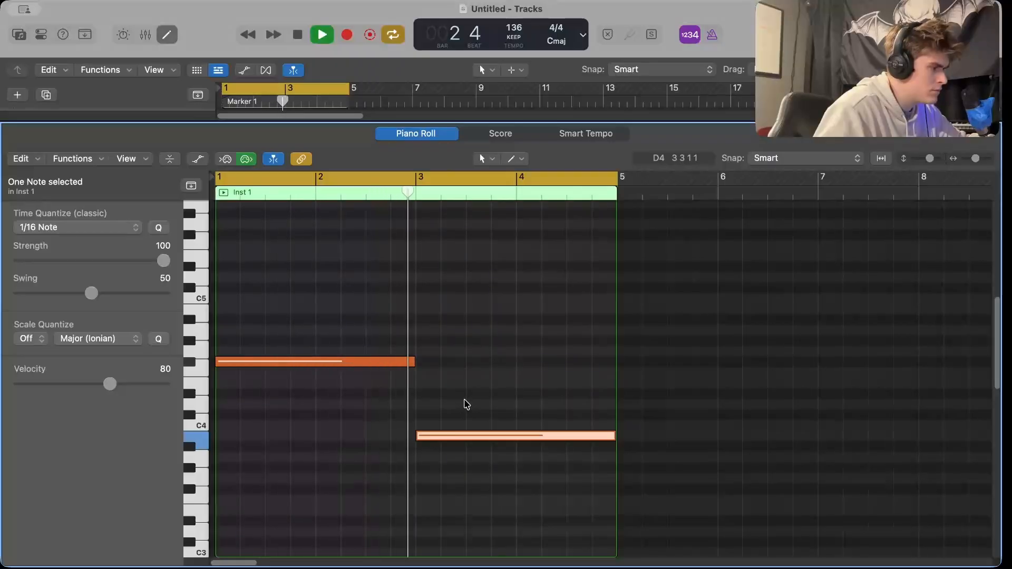
{"action": "key", "text": "space"}
{"action": "left_click_drag", "start_coordinate": [453, 435], "coordinate": [453, 425]}
{"action": "key", "text": "space"}
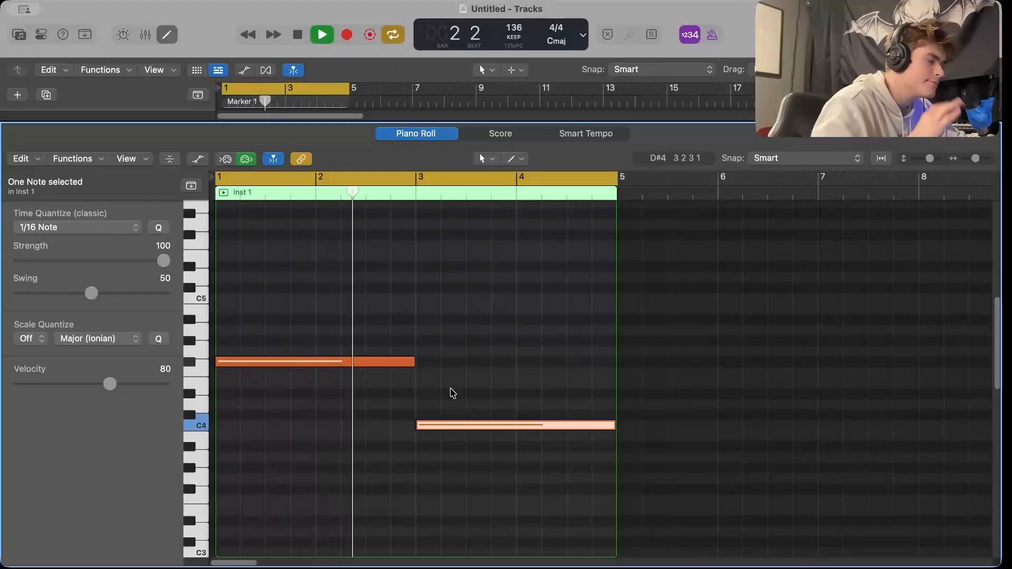
{"action": "key", "text": "space"}
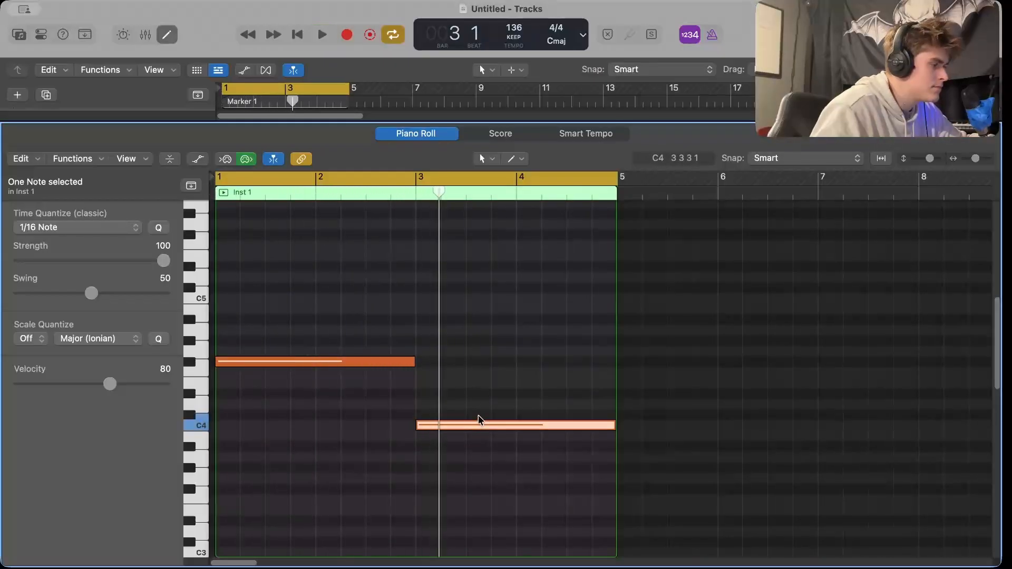
{"action": "left_click_drag", "start_coordinate": [479, 423], "coordinate": [479, 324]}
{"action": "key", "text": "space"}
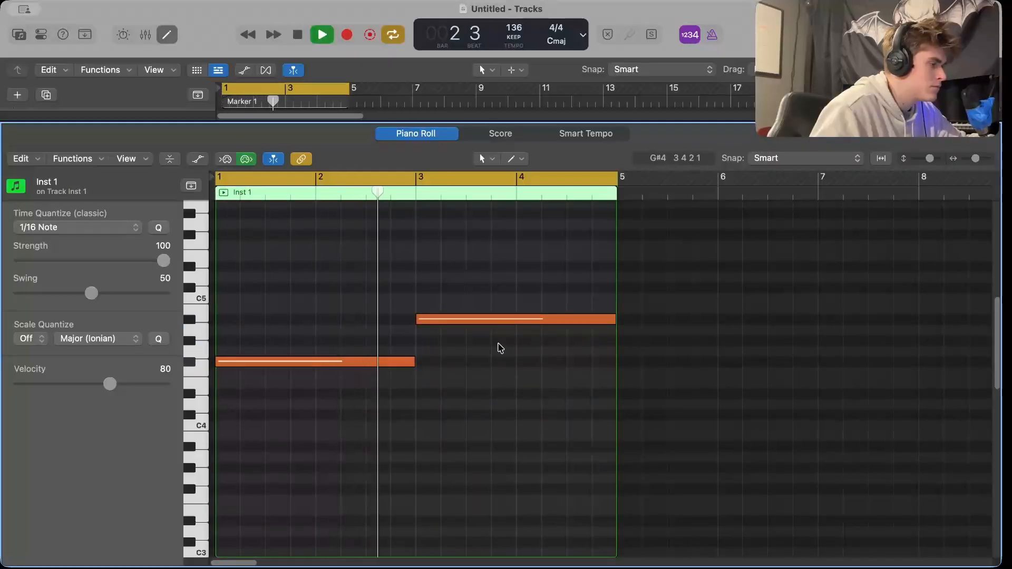
{"action": "left_click_drag", "start_coordinate": [496, 318], "coordinate": [492, 414]}
Transpose both Inst 1 notes down one octave to F#3 and C#3 and listen to them with the vocal chops
{"action": "left_click", "coordinate": [350, 364], "text": "shift"}
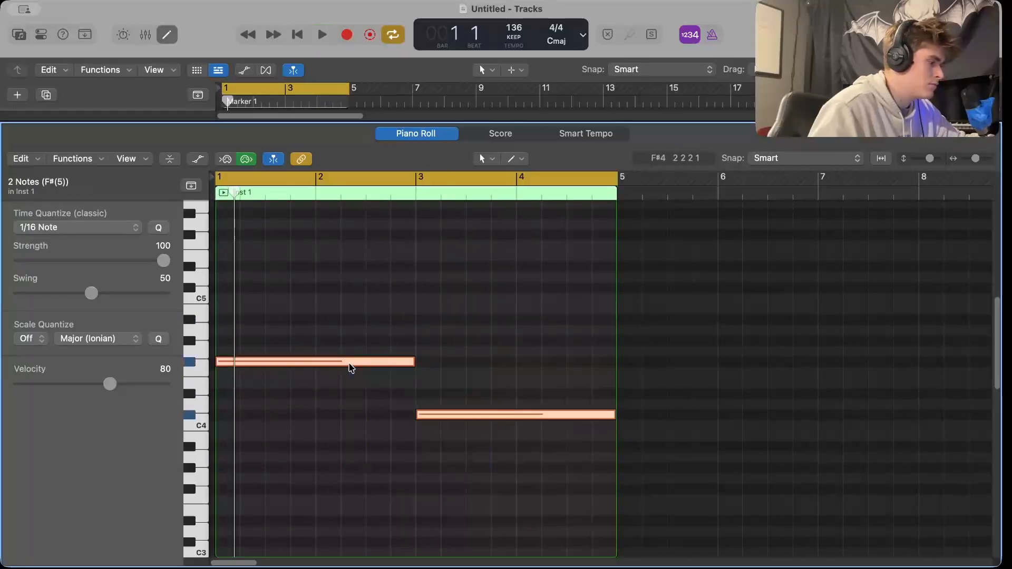
{"action": "key", "text": "alt+shift+Down"}
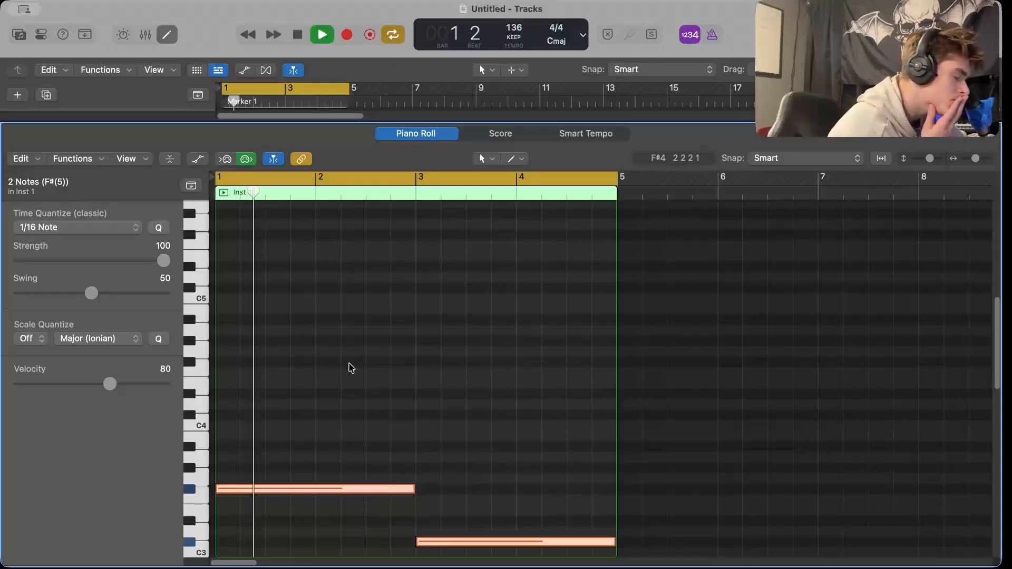
{"action": "scroll", "coordinate": [351, 368], "scroll_direction": "down", "scroll_amount": 5}
{"action": "scroll", "coordinate": [350, 367], "scroll_direction": "down", "scroll_amount": 2}
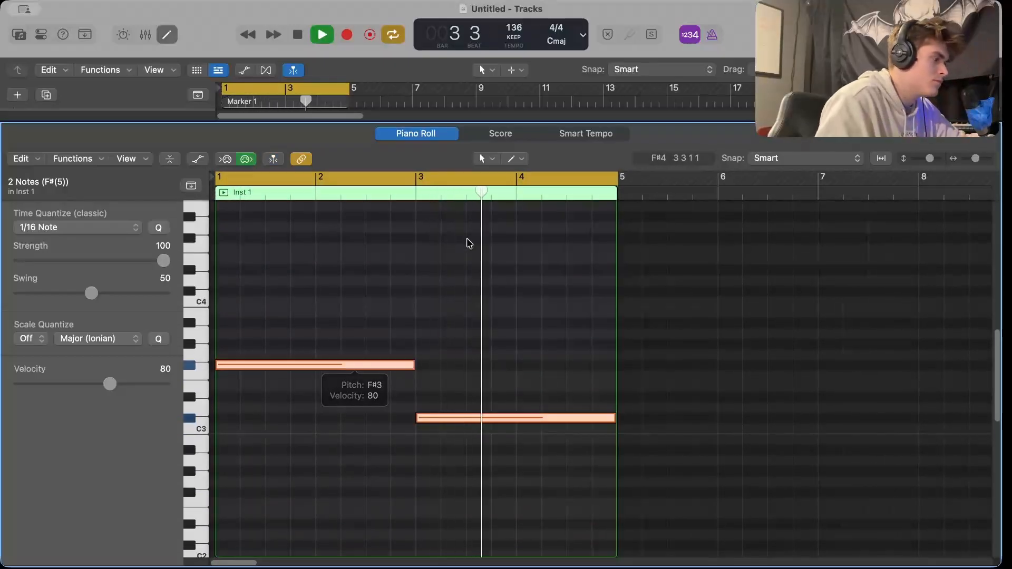
{"action": "key", "text": "space"}
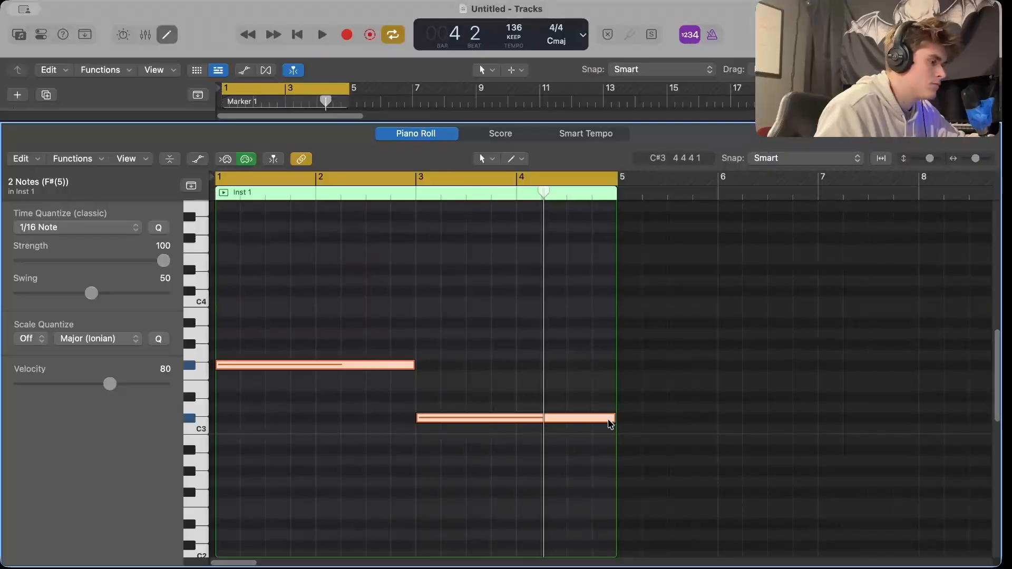
Shorten the C#3 note to fill only bar 3, add a one-bar F3 note in bar 4, and play the loop
{"action": "left_click", "coordinate": [609, 424]}
{"action": "left_click_drag", "start_coordinate": [615, 418], "coordinate": [515, 419]}
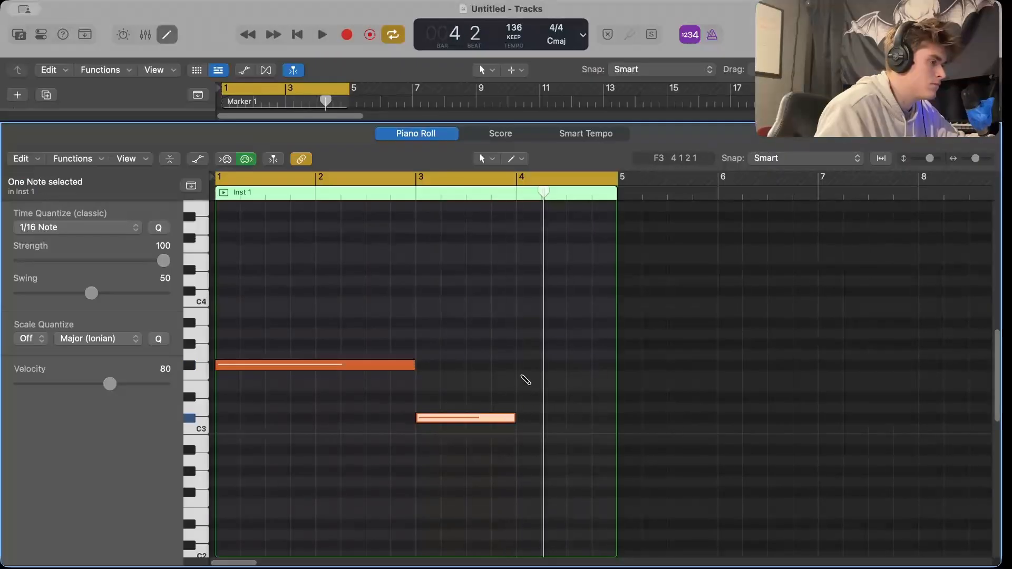
{"action": "mouse_move", "coordinate": [526, 376]}
{"action": "left_mouse_down"}
{"action": "mouse_move", "coordinate": [514, 379]}
{"action": "mouse_move", "coordinate": [529, 381]}
{"action": "left_mouse_up"}
{"action": "left_click", "coordinate": [323, 316]}
{"action": "key", "text": "space"}
Show the inspector and transpose all three Inst 1 notes down one octave
{"action": "left_click", "coordinate": [41, 35]}
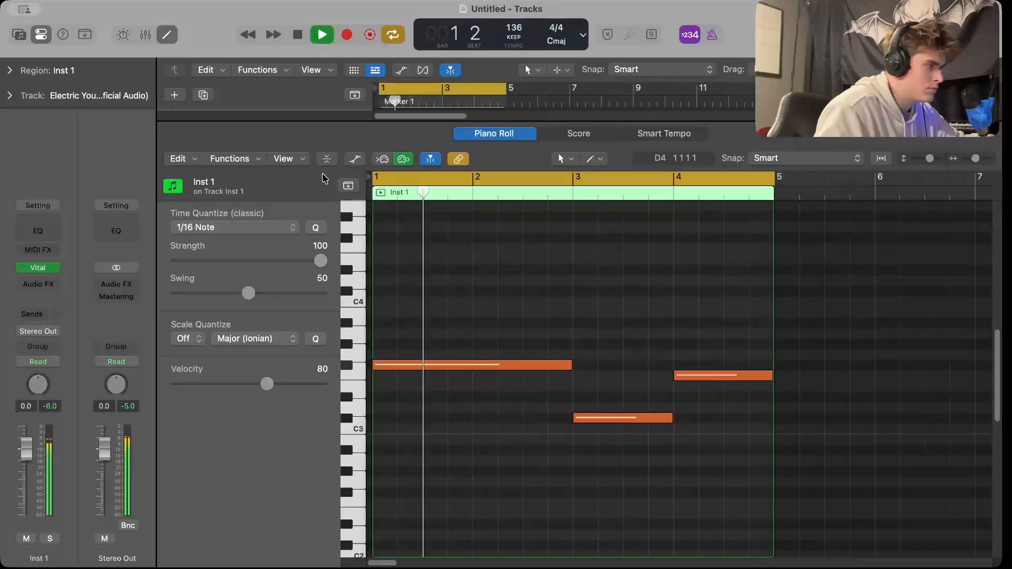
{"action": "key", "text": "space"}
{"action": "key", "text": "super+a"}
{"action": "key", "text": "alt+shift+Down"}
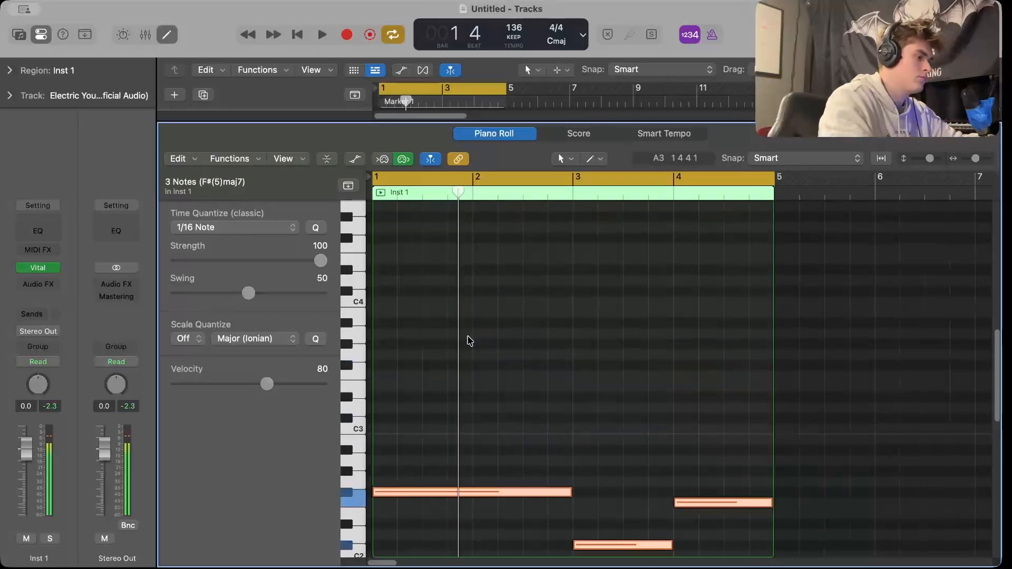
Try all three notes another octave lower during playback and bring them back up one octave
{"action": "key", "text": "alt+shift+Down"}
{"action": "key", "text": "space"}
{"action": "scroll", "coordinate": [470, 341], "scroll_direction": "down", "scroll_amount": 5}
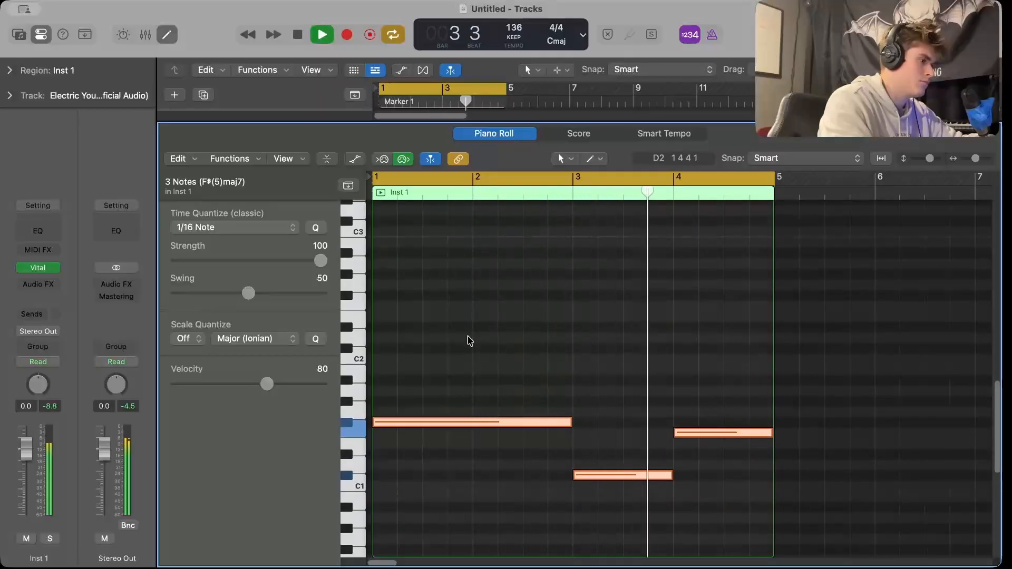
{"action": "key", "text": "alt+shift+Up"}
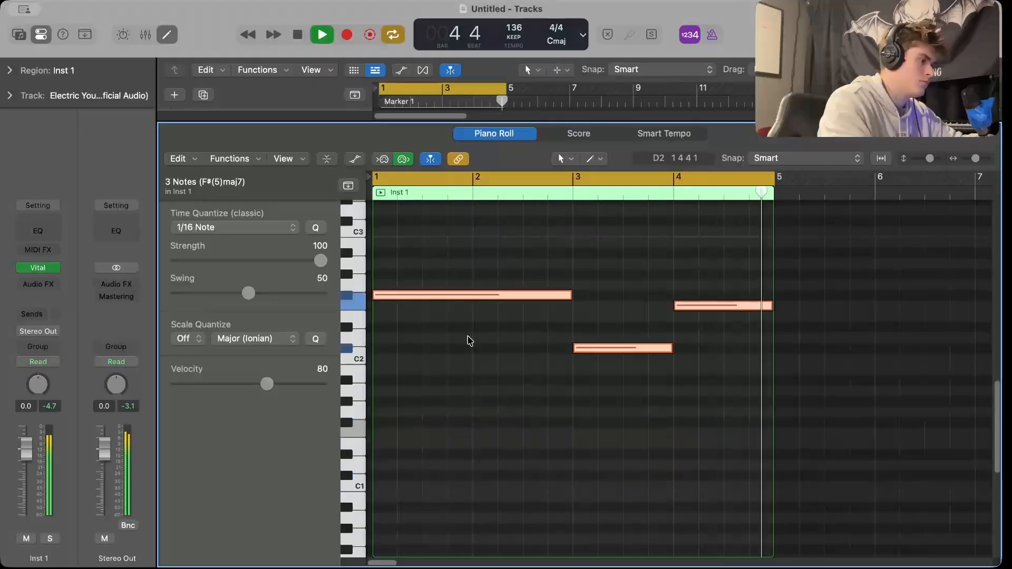
{"action": "scroll", "coordinate": [469, 338], "scroll_direction": "up", "scroll_amount": 2}
{"action": "key", "text": "space"}
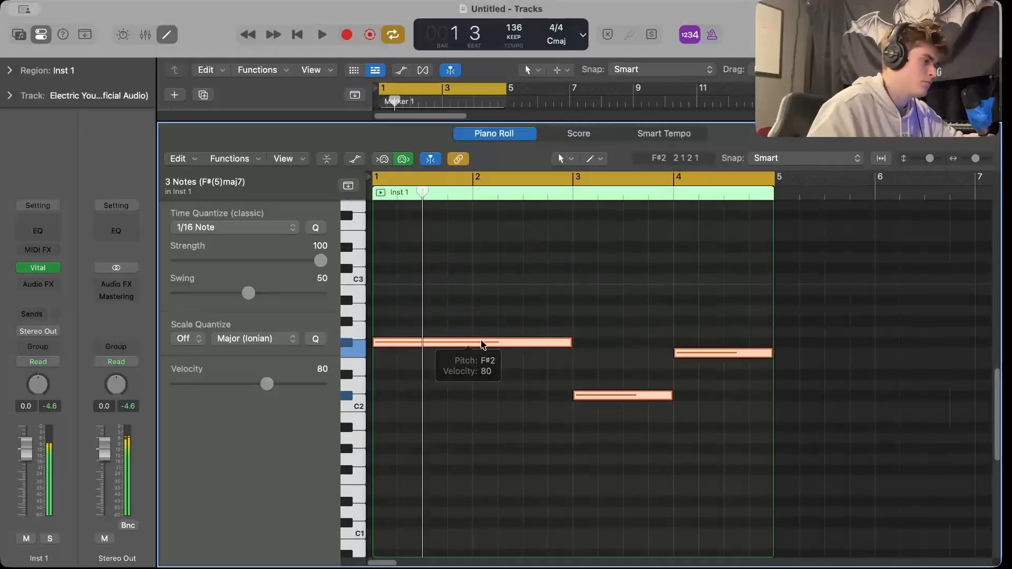
Add a two-bar B2 note at bar 1 above the F#2 note and play it back
{"action": "left_click", "coordinate": [389, 319]}
{"action": "left_click_drag", "start_coordinate": [383, 309], "coordinate": [572, 291]}
{"action": "key", "text": "space"}
{"action": "key", "text": "space"}
{"action": "key", "text": "space"}
Add a one-bar G#2 note in bar 3 and a one-bar C#3 note in bar 4 as the second voice
{"action": "left_click", "coordinate": [575, 321], "text": "super"}
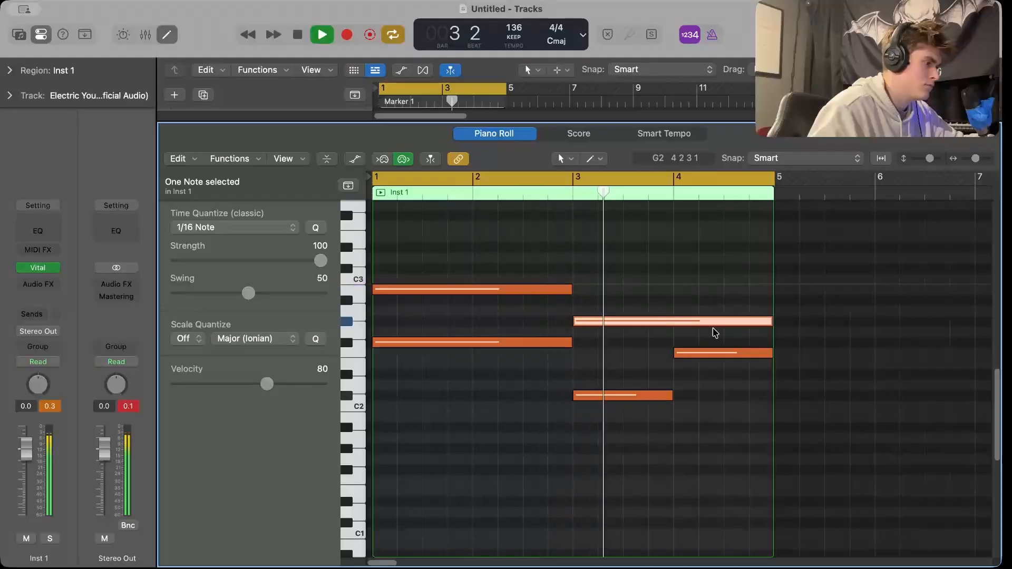
{"action": "left_click_drag", "start_coordinate": [770, 323], "coordinate": [693, 272]}
{"action": "left_click", "coordinate": [676, 311], "text": "super"}
{"action": "left_click", "coordinate": [587, 282]}
{"action": "key", "text": "space"}
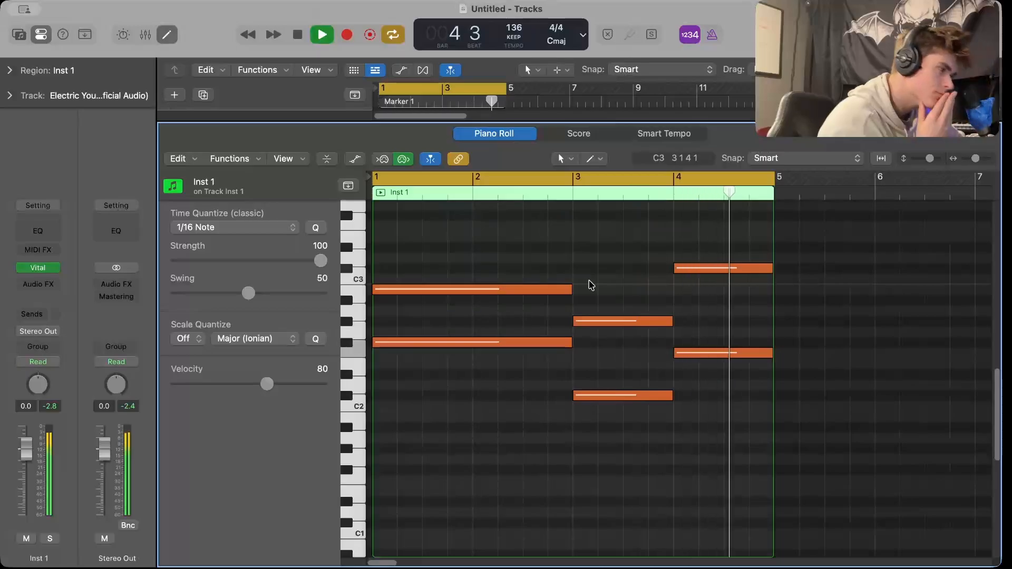
Add a top voice on D#3 with a two-bar note at bar 1 and a one-bar note at bar 3
{"action": "scroll", "coordinate": [544, 279], "scroll_direction": "up", "scroll_amount": 4}
{"action": "left_click", "coordinate": [378, 339], "text": "super"}
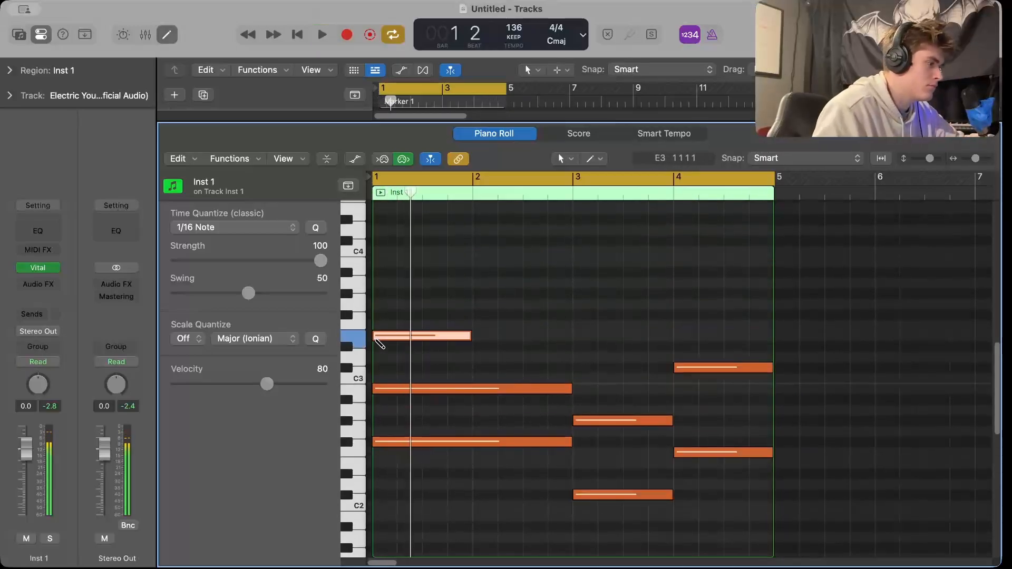
{"action": "left_click_drag", "start_coordinate": [450, 336], "coordinate": [619, 352]}
{"action": "key", "text": "space"}
{"action": "key", "text": "space"}
{"action": "left_click", "coordinate": [580, 348]}
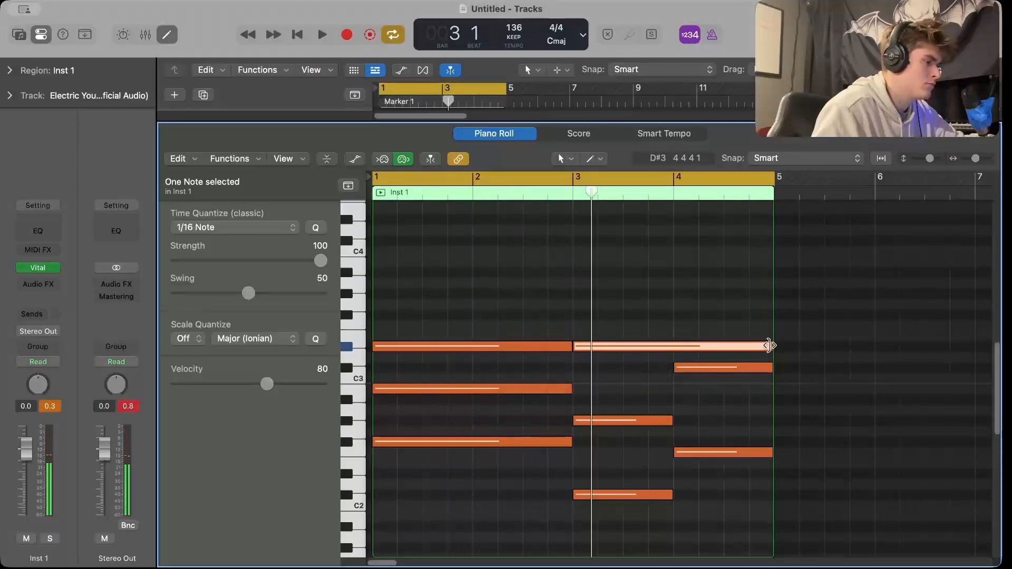
{"action": "left_click_drag", "start_coordinate": [769, 345], "coordinate": [673, 346]}
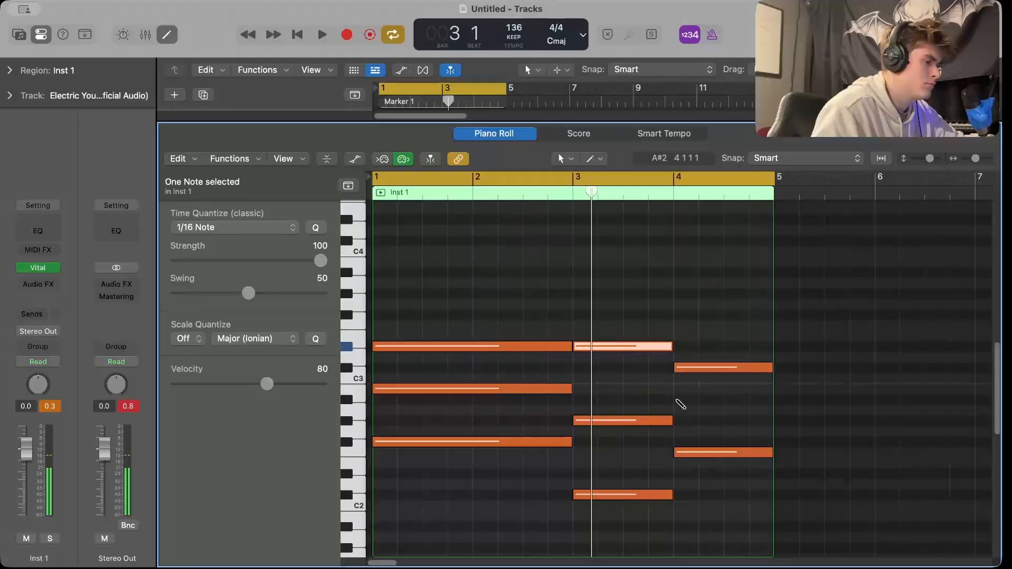
Complete the top voice in bar 4 with a half-bar G#3 note followed by a half-bar F#3 note, and play the loop
{"action": "left_click_drag", "start_coordinate": [677, 401], "coordinate": [689, 293]}
{"action": "left_click_drag", "start_coordinate": [768, 293], "coordinate": [722, 293]}
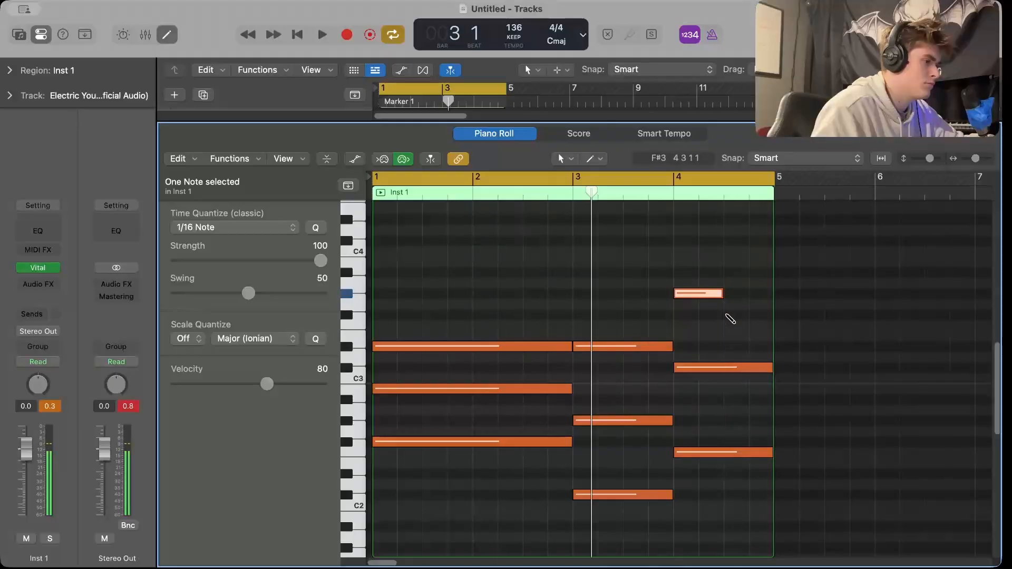
{"action": "left_click", "coordinate": [726, 315], "text": "super"}
{"action": "left_click", "coordinate": [735, 335]}
{"action": "key", "text": "space"}
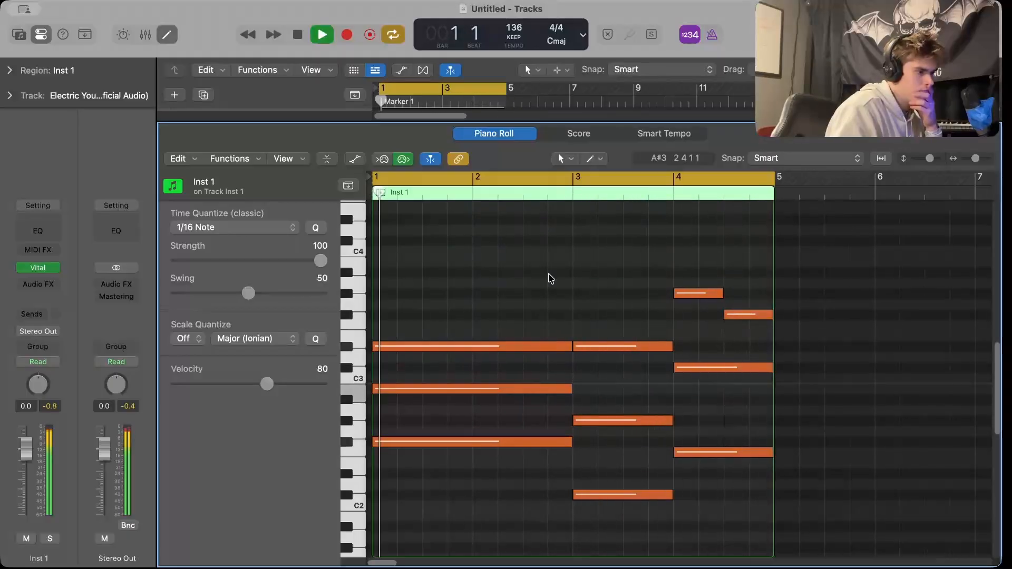
Lower the middle note of the bar 1 chord by one semitone to A#2, and turn down the Inst 1 track volume slightly
{"action": "left_click_drag", "start_coordinate": [409, 389], "coordinate": [409, 404]}
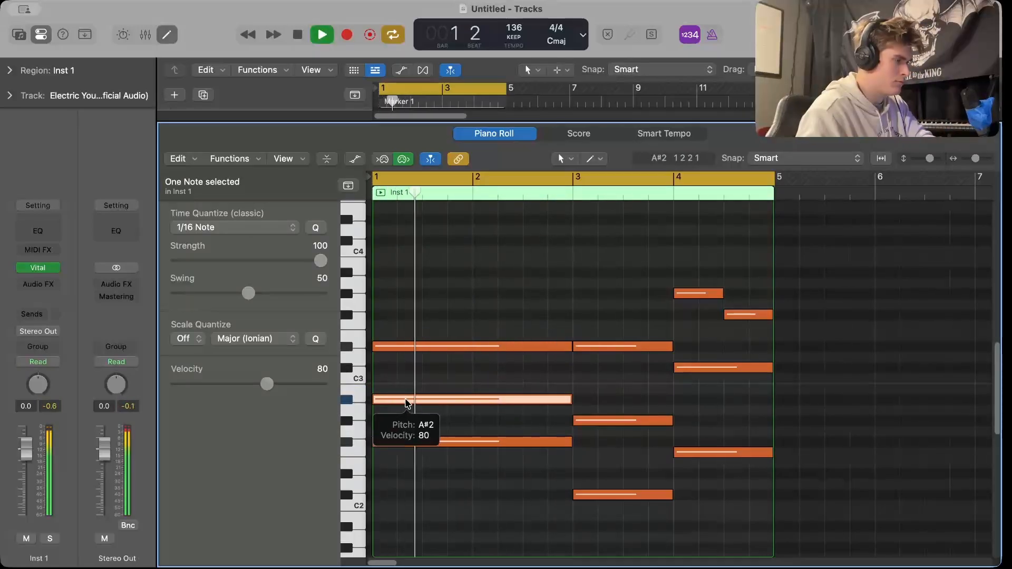
{"action": "left_click", "coordinate": [417, 376]}
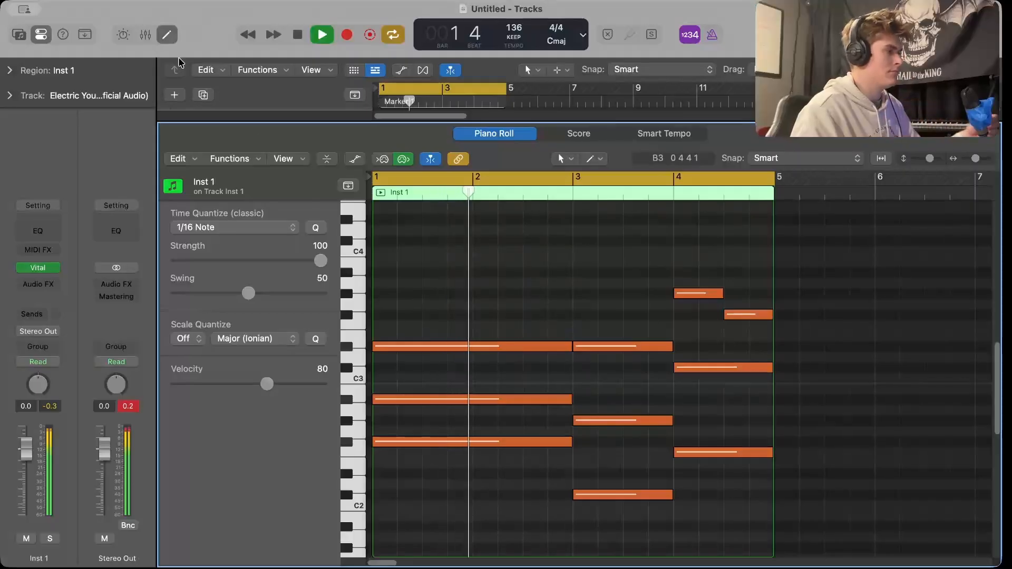
{"action": "key", "text": "e"}
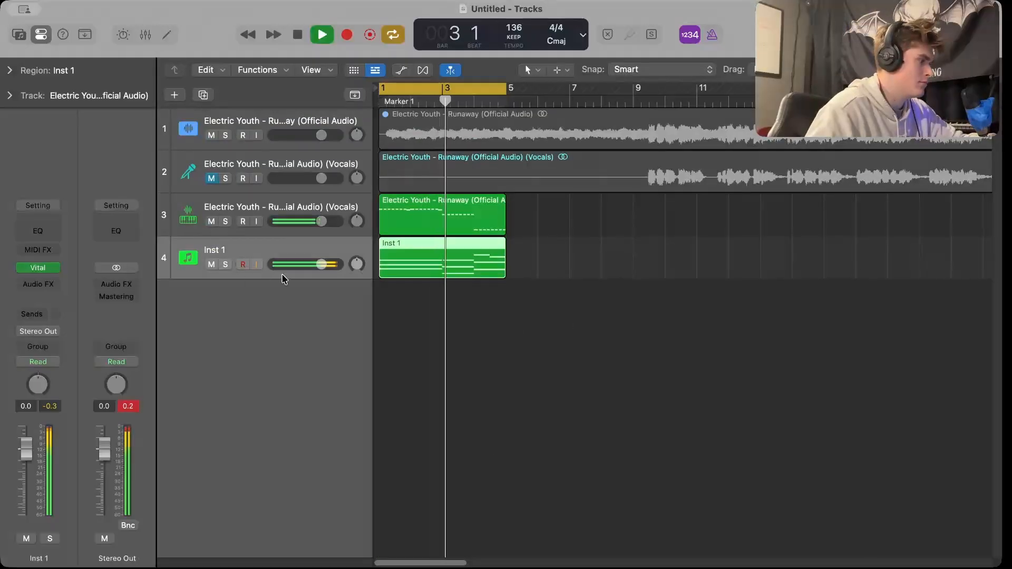
{"action": "left_click_drag", "start_coordinate": [321, 264], "coordinate": [307, 264]}
Open the vocal sampler region, move its 14 slice 125 notes in bars 1 and 2 down to slice 121, and play the result
{"action": "left_click", "coordinate": [184, 226]}
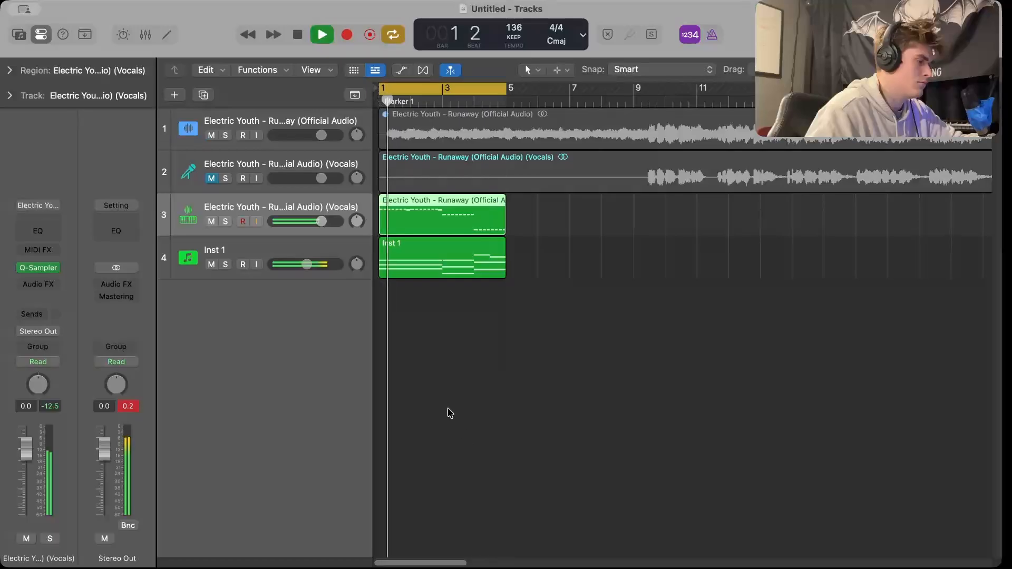
{"action": "double_click", "coordinate": [394, 213]}
{"action": "key", "text": "space"}
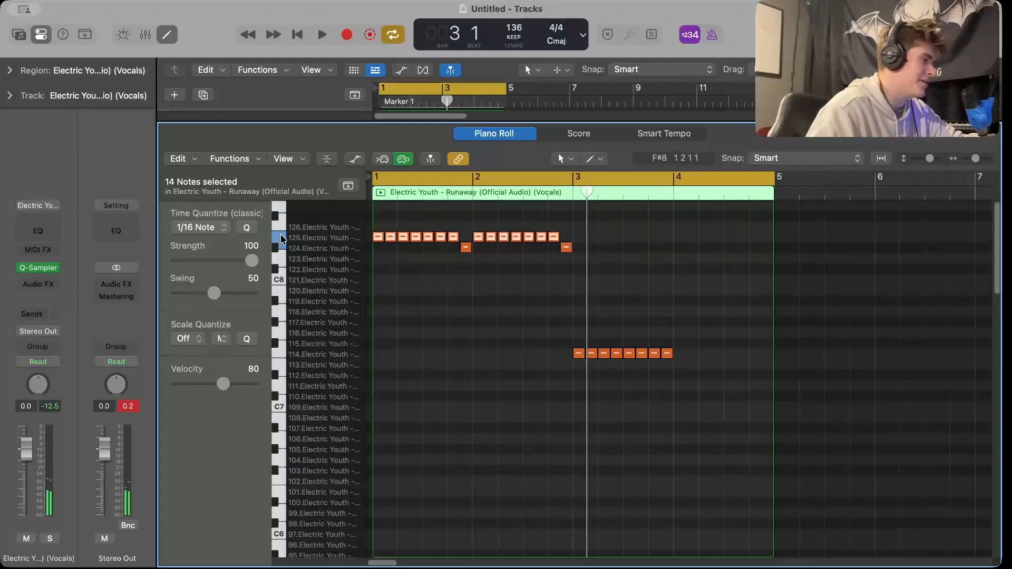
{"action": "key", "text": "alt+Down"}
{"action": "key", "text": "alt+Down"}
{"action": "key", "text": "alt+Down"}
{"action": "key", "text": "alt+Down"}
{"action": "key", "text": "alt+Down"}
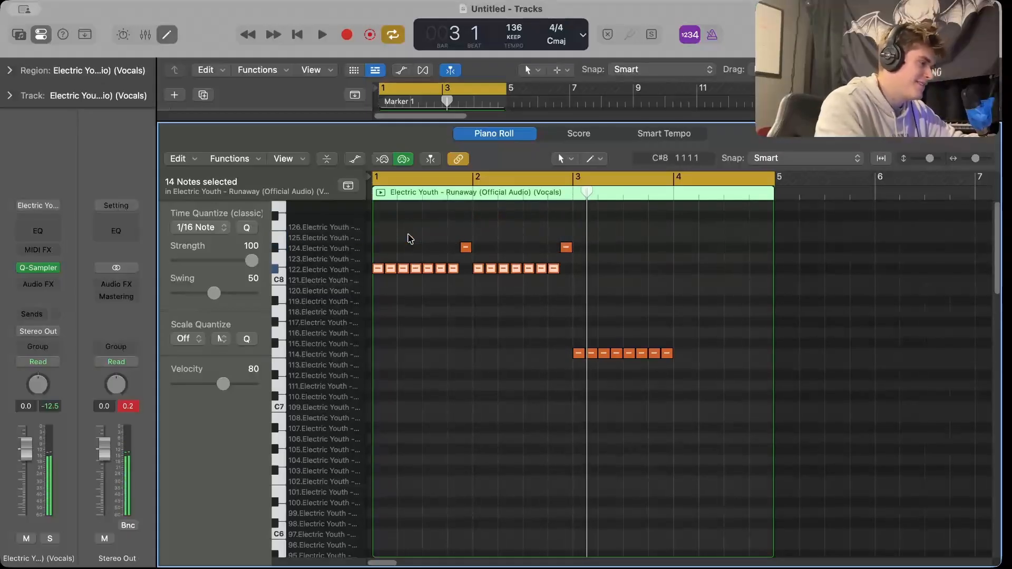
{"action": "key", "text": "alt+Down"}
{"action": "key", "text": "alt+Up"}
{"action": "key", "text": "alt+Up"}
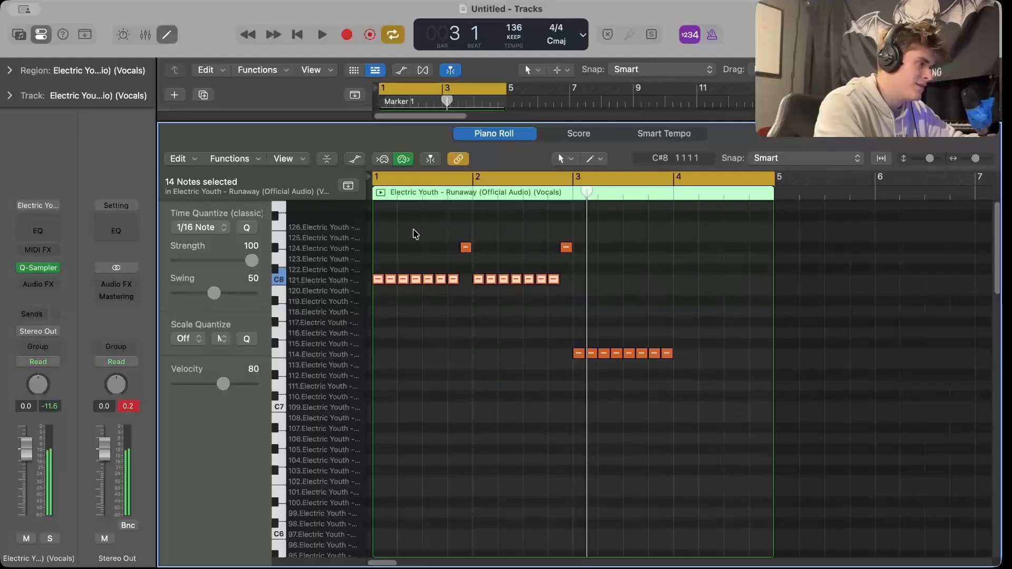
{"action": "key", "text": "space"}
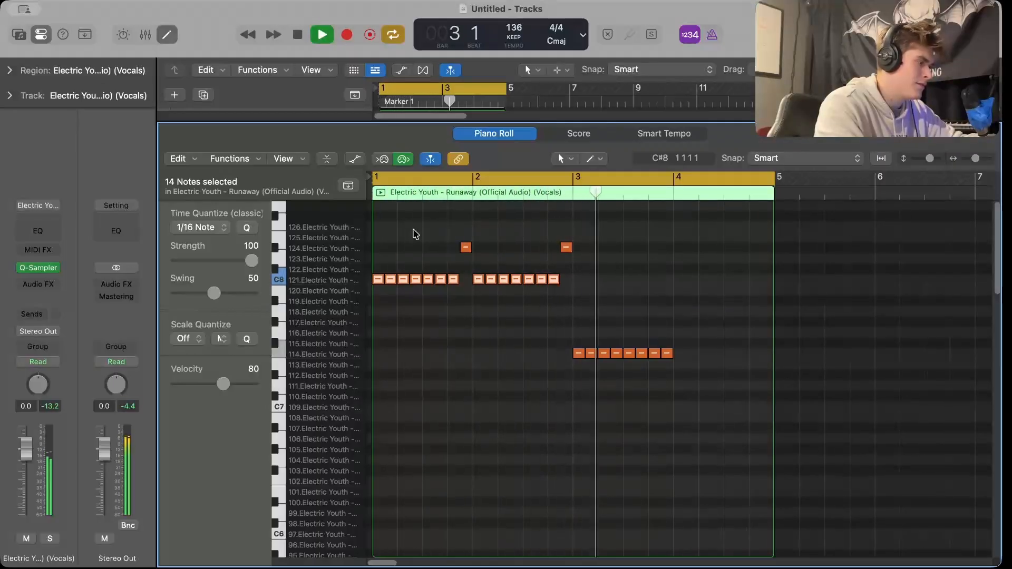
Review the notes of the vocal chop region and the Inst 1 chord region during playback, closing the Piano Roll after each
{"action": "scroll", "coordinate": [623, 393], "scroll_direction": "down", "scroll_amount": 3}
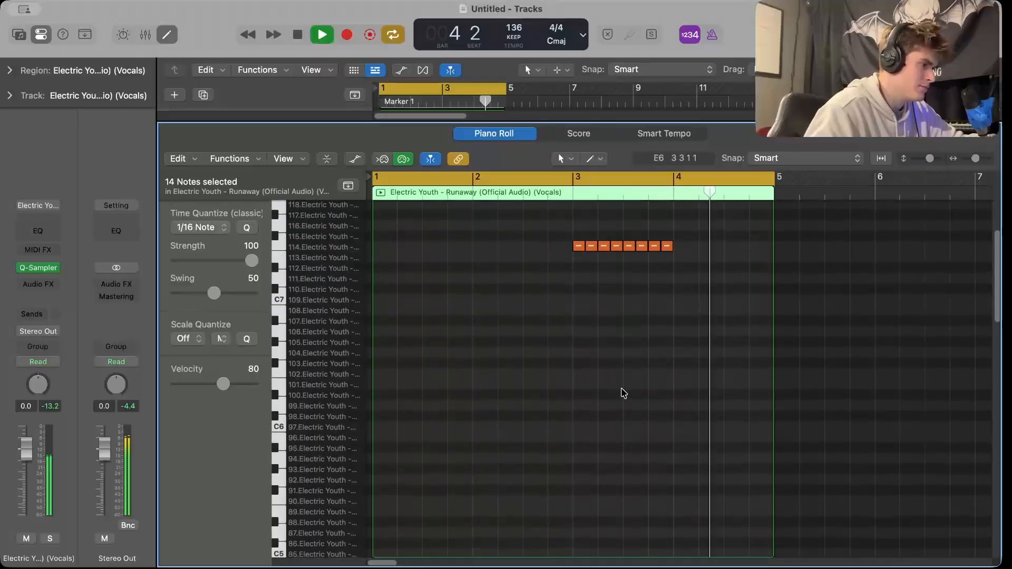
{"action": "scroll", "coordinate": [621, 389], "scroll_direction": "down", "scroll_amount": 7}
{"action": "scroll", "coordinate": [619, 382], "scroll_direction": "up", "scroll_amount": 10}
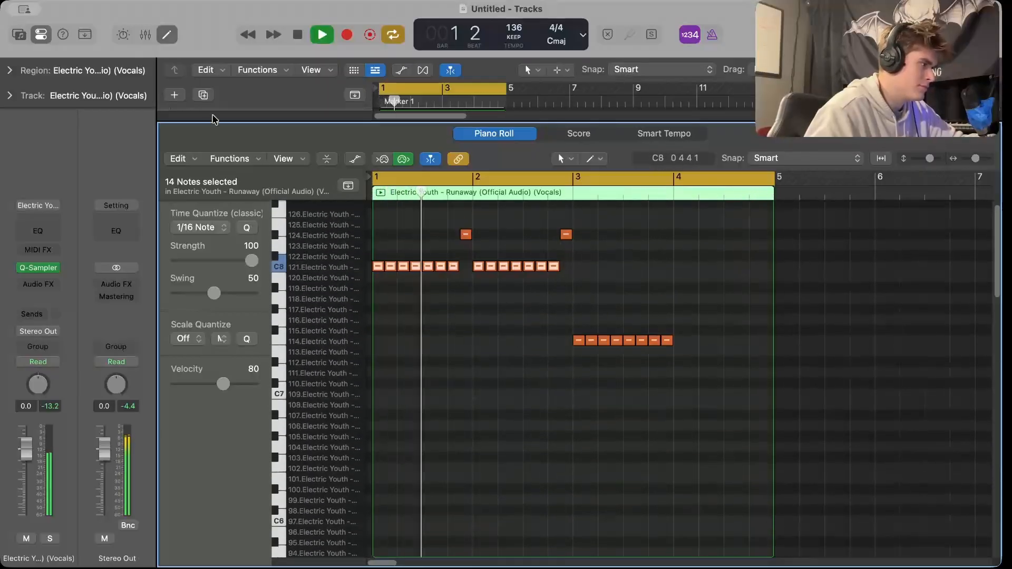
{"action": "left_click", "coordinate": [167, 35]}
{"action": "double_click", "coordinate": [381, 270]}
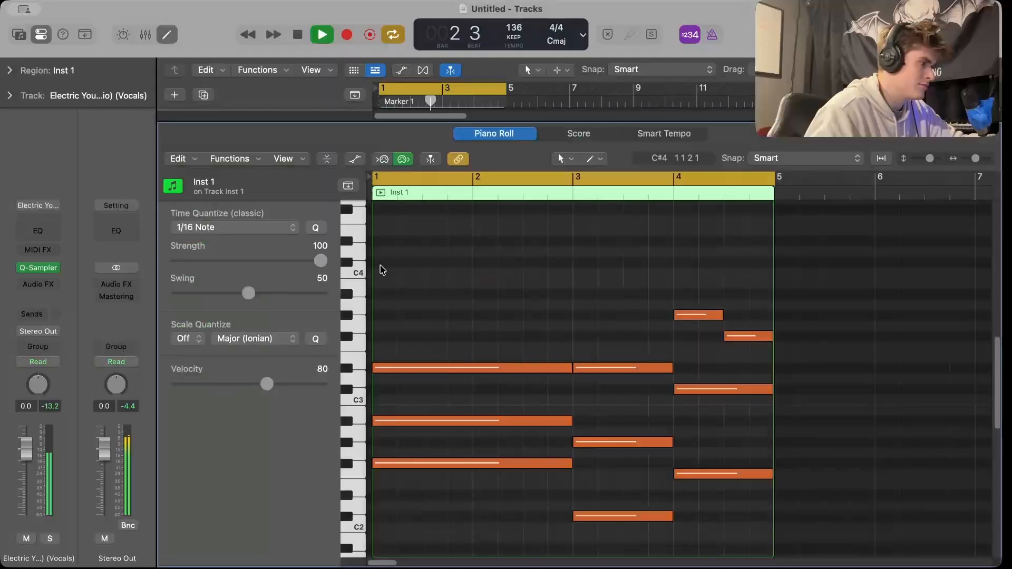
{"action": "scroll", "coordinate": [479, 310], "scroll_direction": "down", "scroll_amount": 5}
{"action": "scroll", "coordinate": [468, 303], "scroll_direction": "up", "scroll_amount": 3}
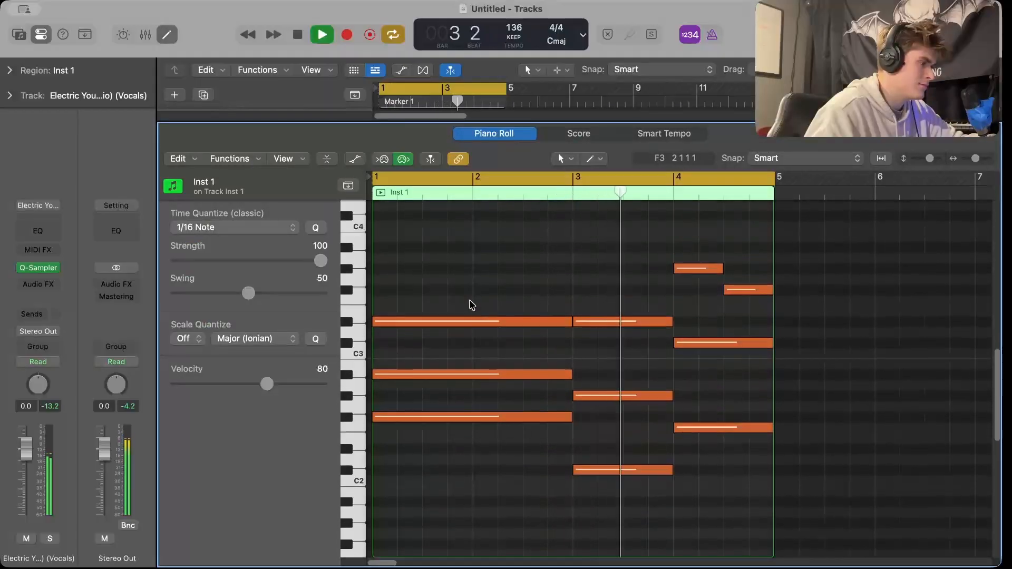
{"action": "left_click", "coordinate": [166, 35]}
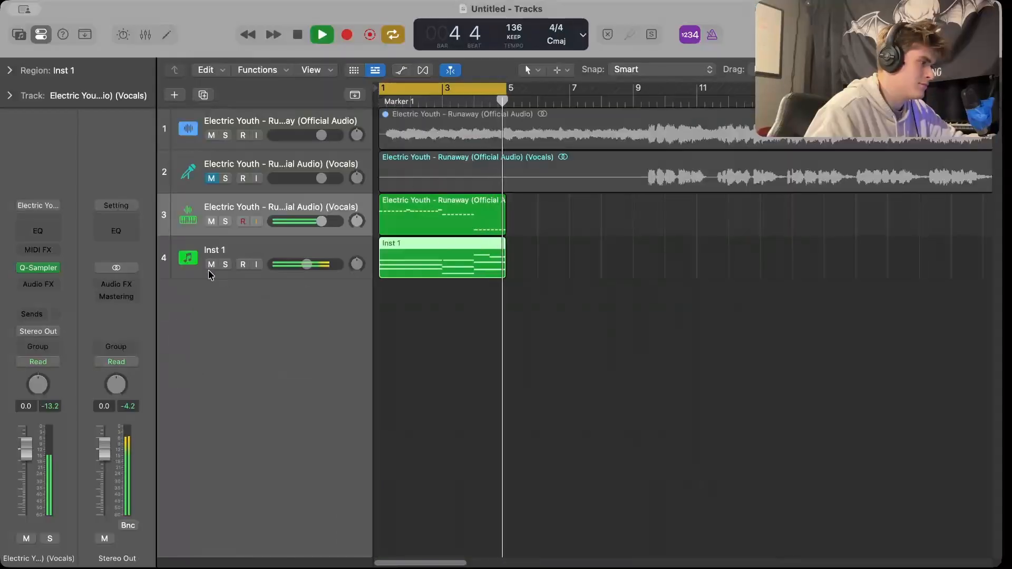
In the Inst 1 region, revoice the bar 1 chord by adding a two-bar D#2 note, deleting the D#3 note, and playing the loop
{"action": "left_click", "coordinate": [225, 258]}
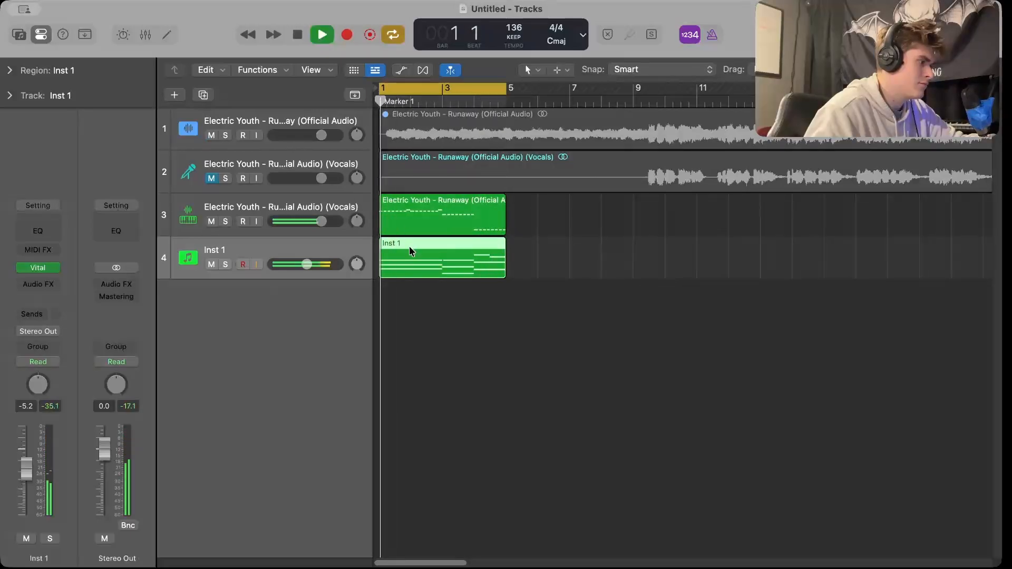
{"action": "double_click", "coordinate": [390, 261]}
{"action": "left_click", "coordinate": [397, 421]}
{"action": "left_click", "coordinate": [401, 462]}
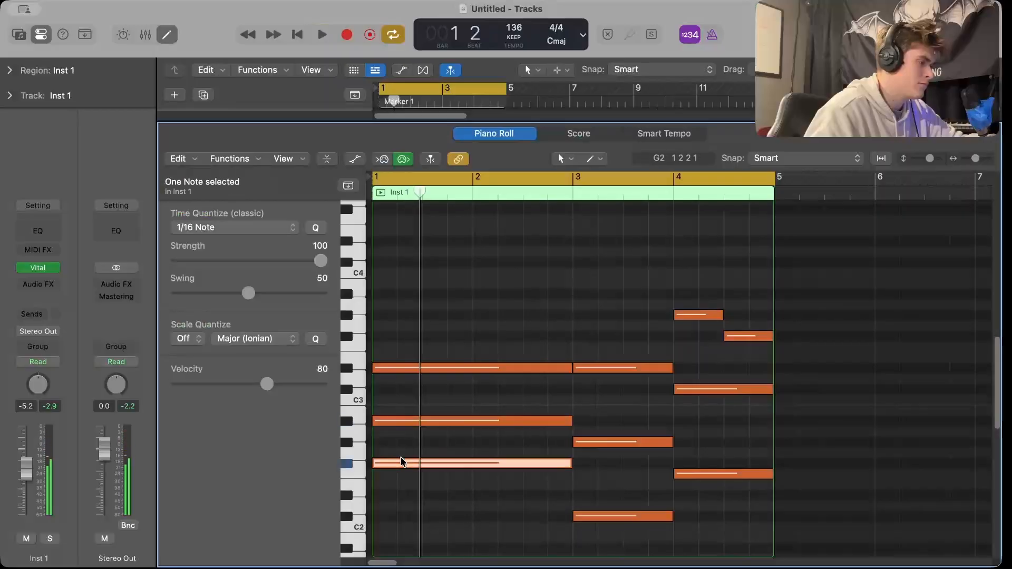
{"action": "left_click", "coordinate": [379, 495], "text": "super"}
{"action": "left_click_drag", "start_coordinate": [414, 500], "coordinate": [408, 501]}
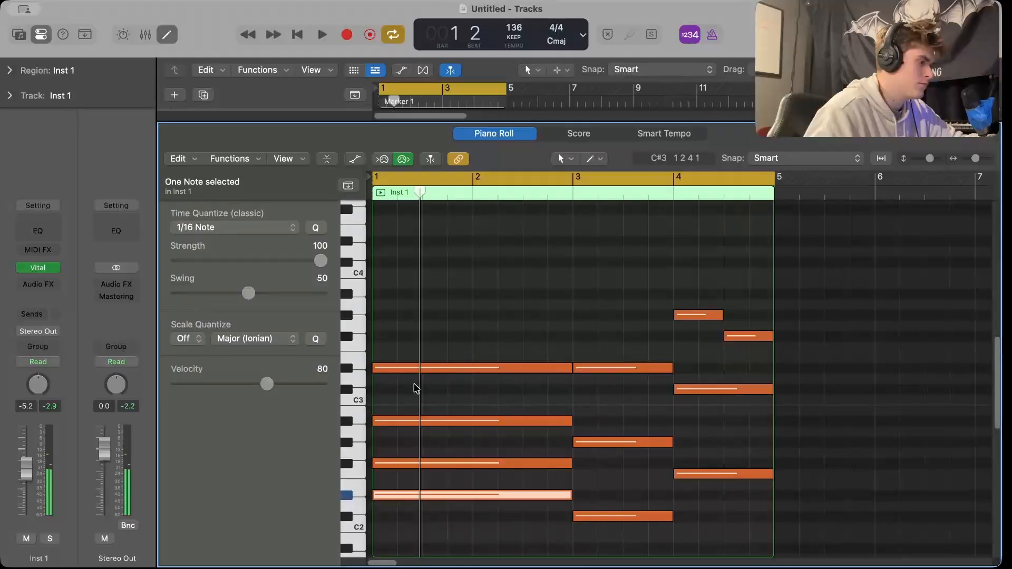
{"action": "left_click", "coordinate": [448, 367]}
{"action": "key", "text": "Delete"}
{"action": "key", "text": "space"}
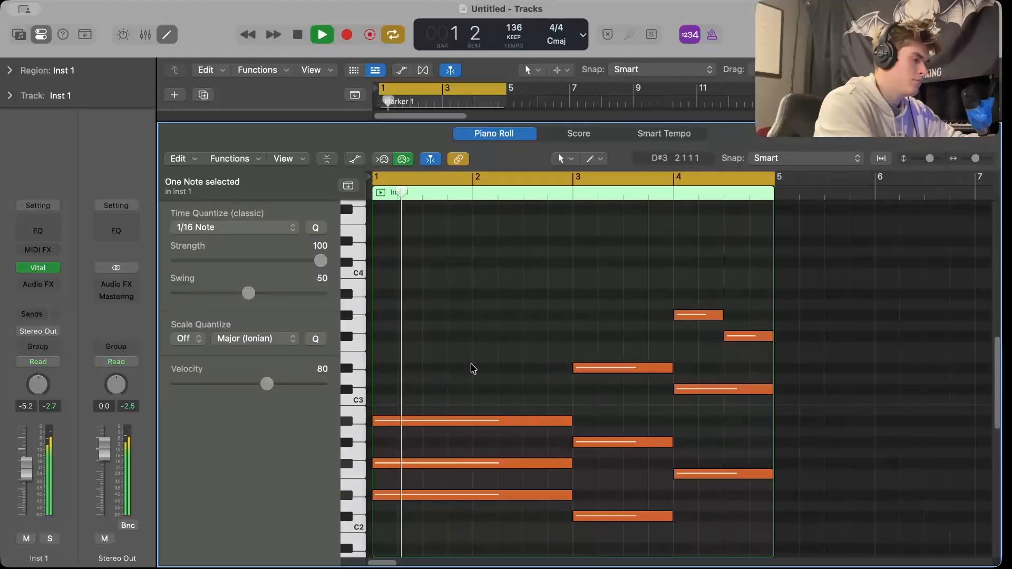
{"action": "scroll", "coordinate": [570, 388], "scroll_direction": "down", "scroll_amount": 3}
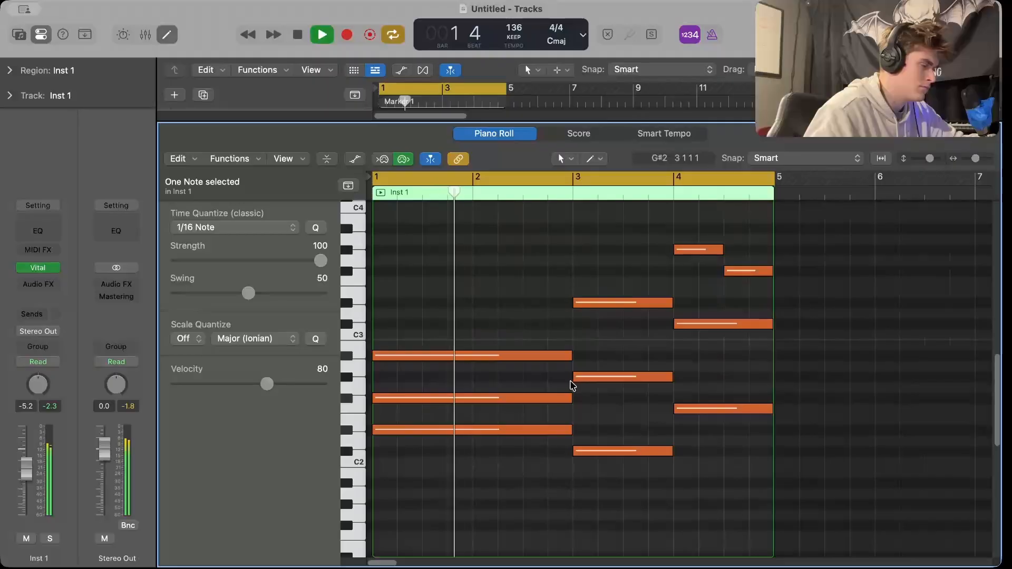
{"action": "key", "text": "p"}
{"action": "left_click", "coordinate": [539, 301]}
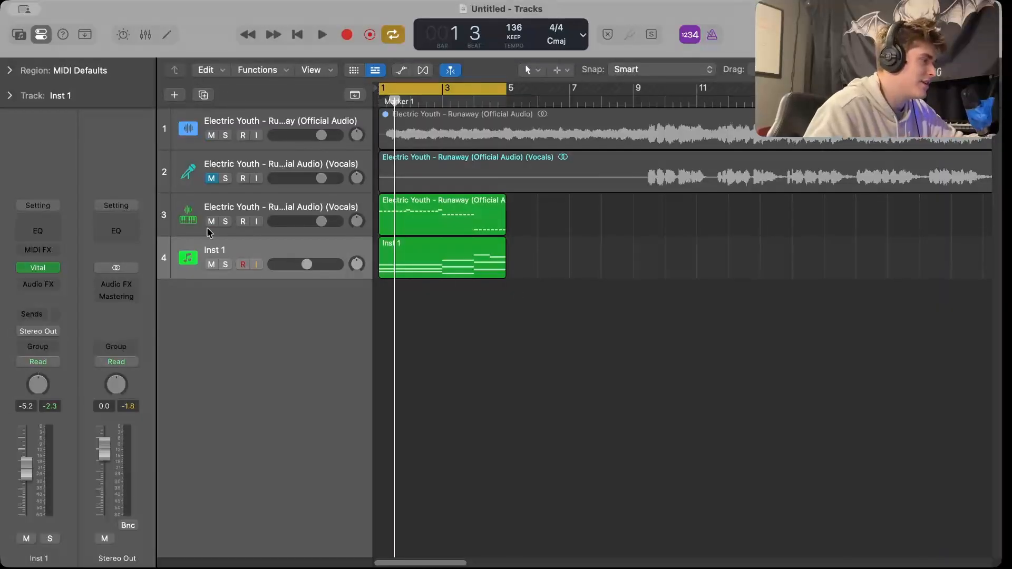
Delete the Inst 1 track and clear all notes from the vocal sampler region
{"action": "left_click", "coordinate": [171, 258]}
{"action": "key", "text": "super+BackSpace"}
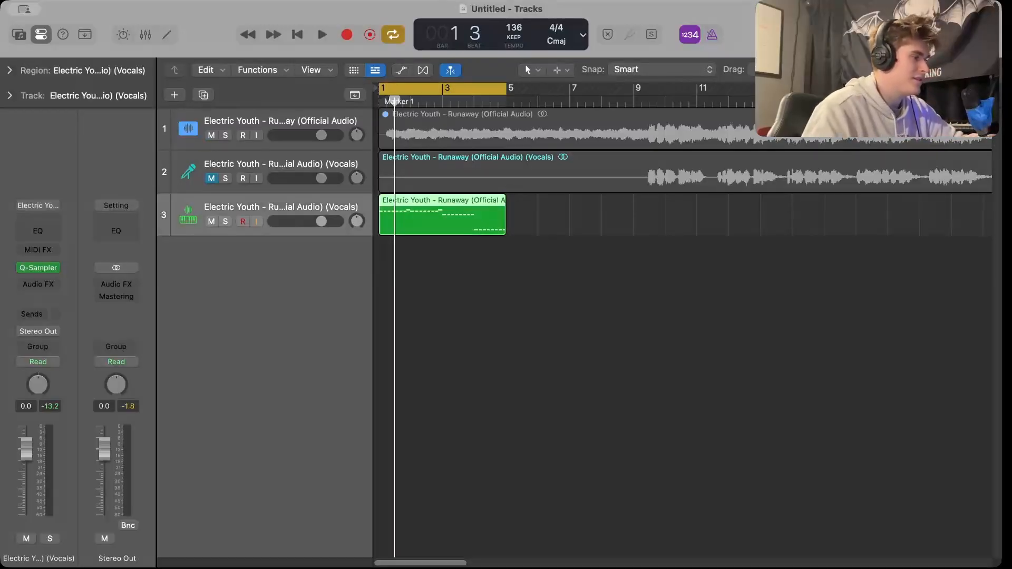
{"action": "double_click", "coordinate": [418, 226]}
{"action": "scroll", "coordinate": [895, 469], "scroll_direction": "down", "scroll_amount": 3}
{"action": "left_click_drag", "start_coordinate": [905, 480], "coordinate": [272, 122]}
{"action": "key", "text": "BackSpace"}
{"action": "scroll", "coordinate": [560, 379], "scroll_direction": "down", "scroll_amount": 20}
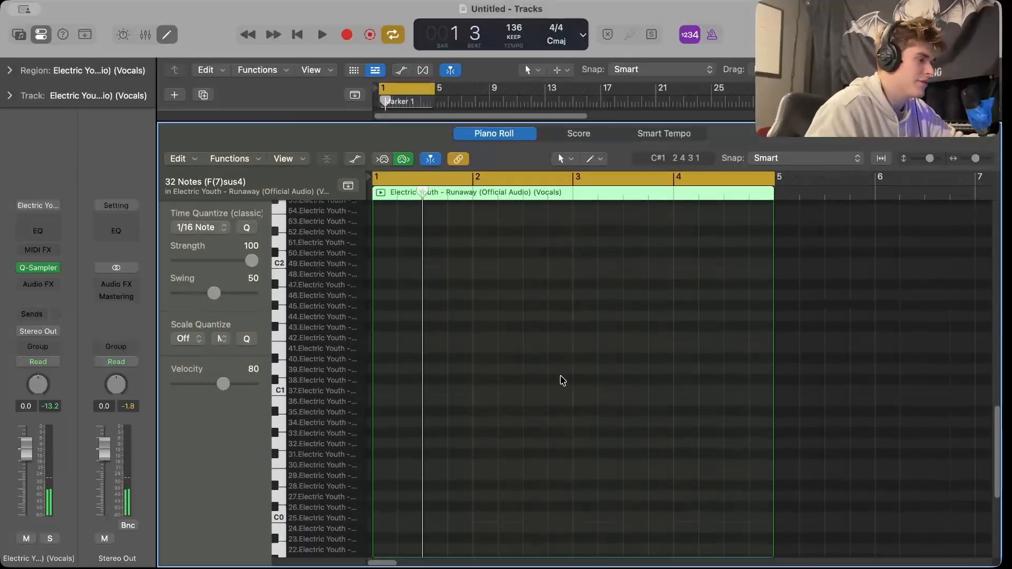
Audition low vocal slices and place a slice 27 note at the start of bar 1, about a third of a bar long
{"action": "left_click", "coordinate": [277, 425]}
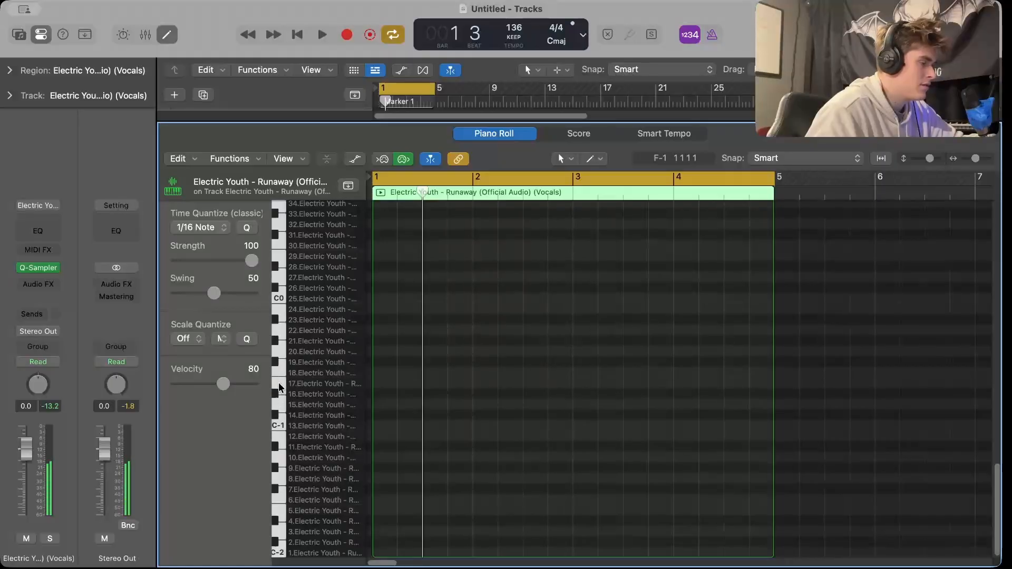
{"action": "left_click", "coordinate": [278, 318]}
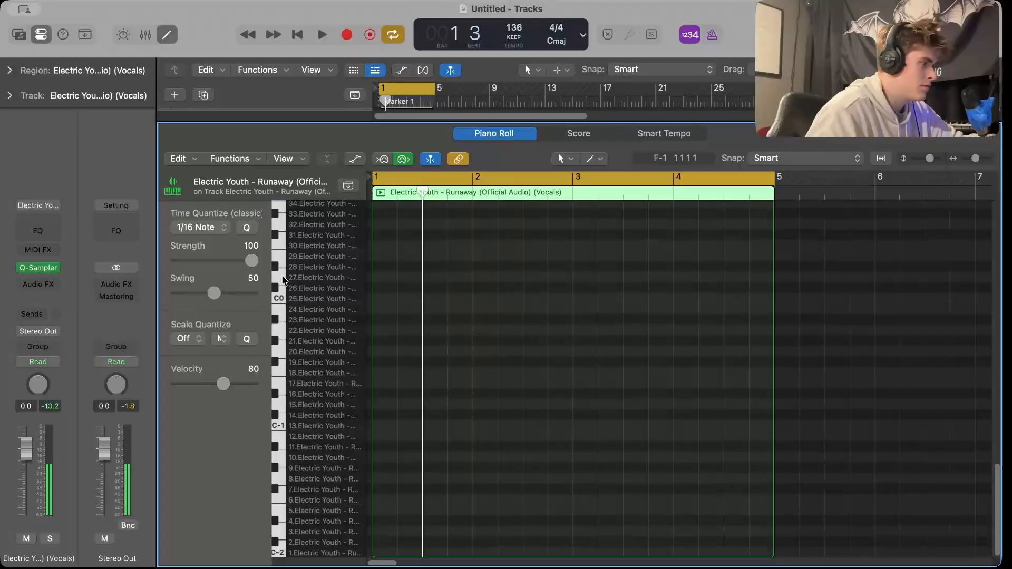
{"action": "left_click", "coordinate": [278, 247]}
{"action": "left_click", "coordinate": [380, 278], "text": "super"}
{"action": "key", "text": "space"}
{"action": "left_click_drag", "start_coordinate": [396, 281], "coordinate": [392, 281]}
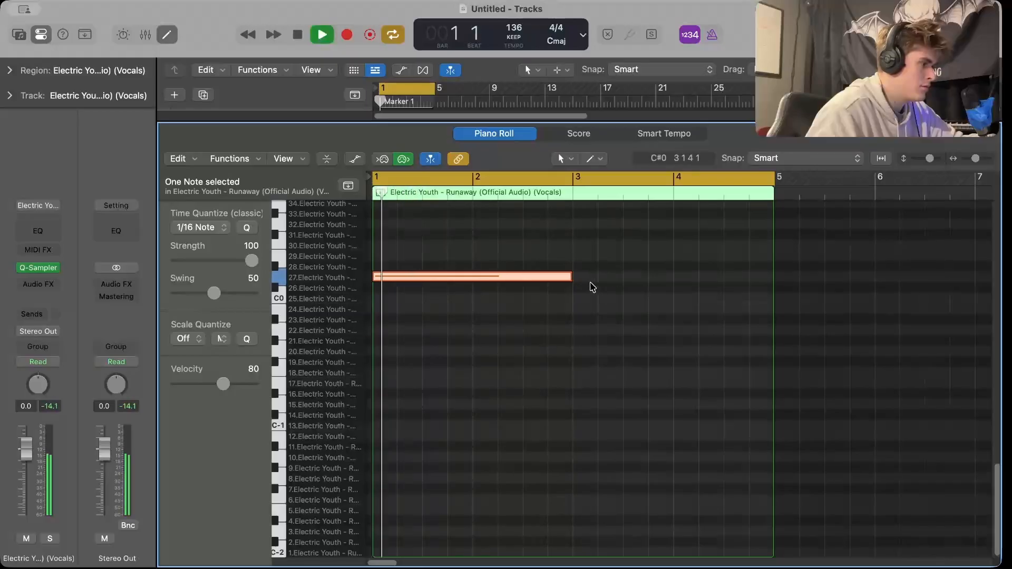
{"action": "key", "text": "space"}
{"action": "left_click_drag", "start_coordinate": [571, 276], "coordinate": [407, 295]}
{"action": "key", "text": "space"}
{"action": "left_click", "coordinate": [410, 301]}
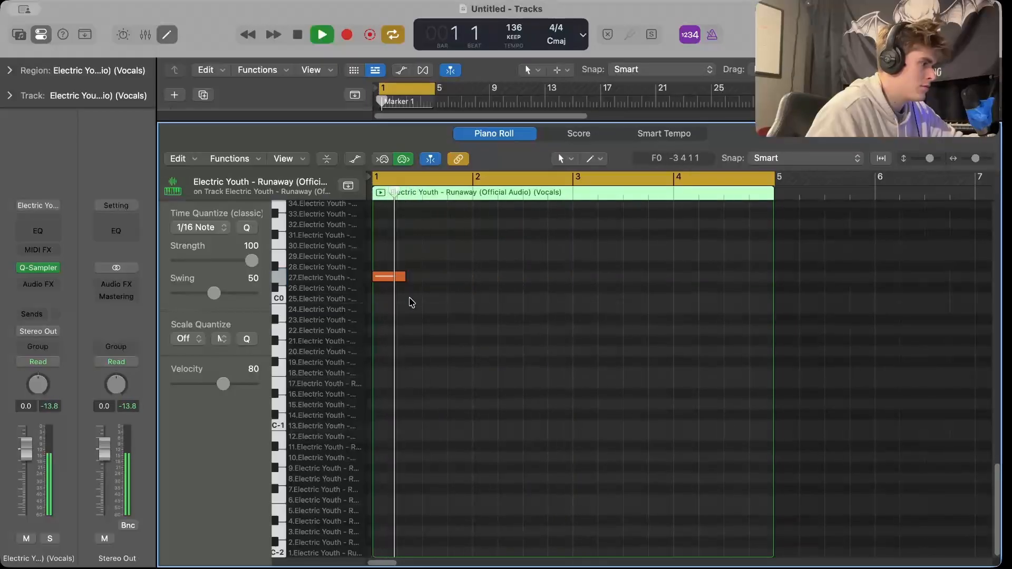
Add two slightly separated slice 27 notes on beats 3 and 4 of bar 1 and play the result
{"action": "key", "text": "space"}
{"action": "scroll", "coordinate": [418, 305], "scroll_direction": "up", "scroll_amount": 5}
{"action": "key", "text": "space"}
{"action": "left_click", "coordinate": [443, 279]}
{"action": "scroll", "coordinate": [448, 281], "scroll_direction": "down", "scroll_amount": 5}
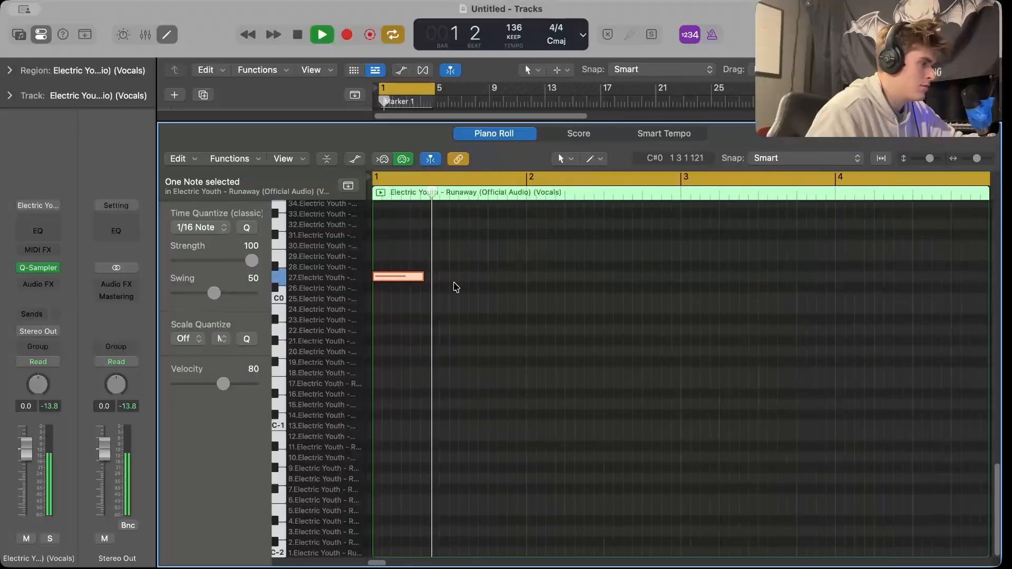
{"action": "key", "text": "space"}
{"action": "left_click", "coordinate": [457, 280], "text": "super"}
{"action": "left_click_drag", "start_coordinate": [500, 278], "coordinate": [486, 278]}
{"action": "left_click", "coordinate": [491, 277], "text": "super"}
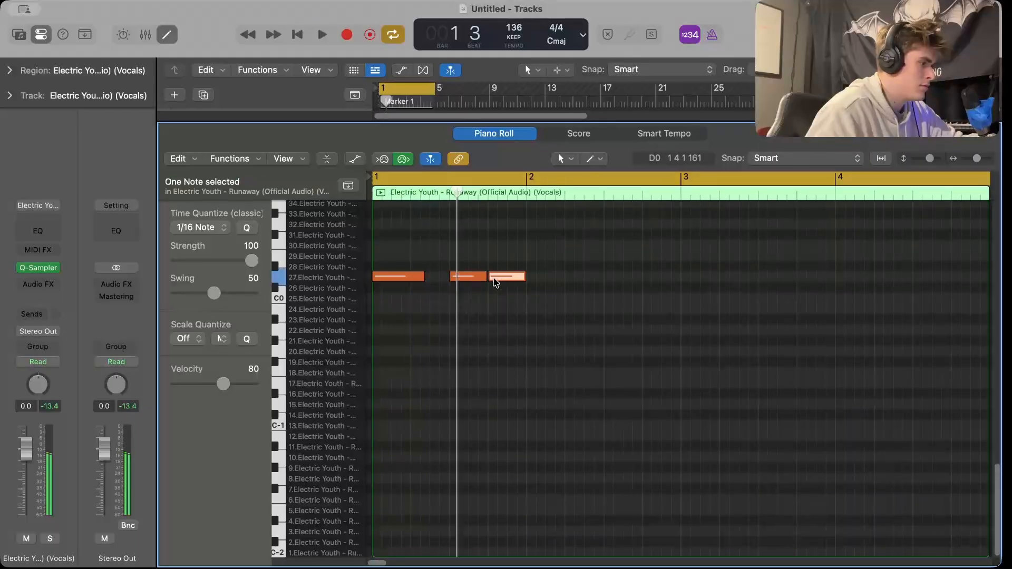
{"action": "left_click", "coordinate": [506, 305]}
{"action": "key", "text": "space"}
{"action": "key", "text": "space"}
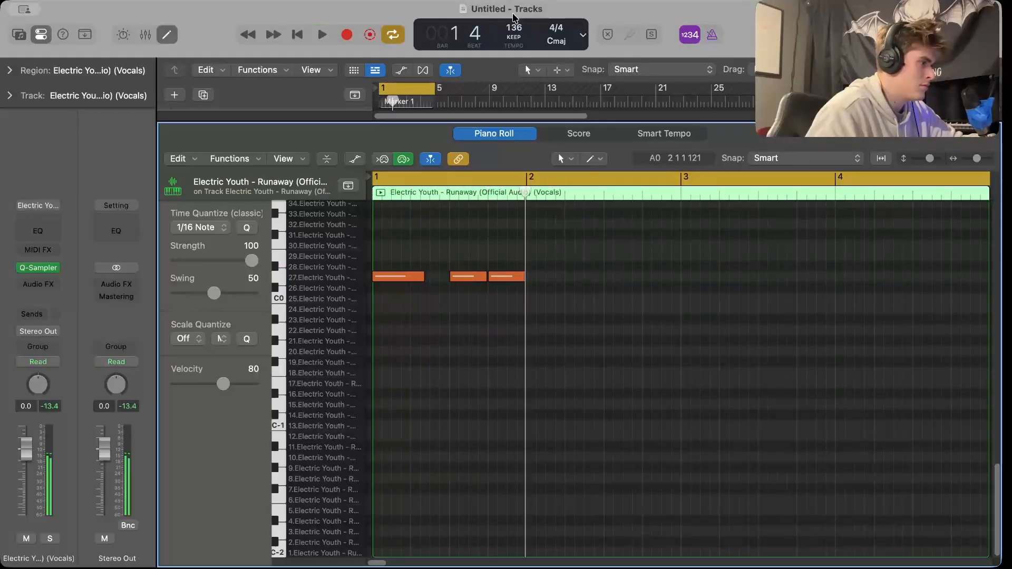
Set the project tempo to 142 and play back the bar 1 chops
{"action": "left_click_drag", "start_coordinate": [523, 5], "coordinate": [524, 0]}
{"action": "double_click", "coordinate": [613, 6]}
{"action": "key", "text": "space"}
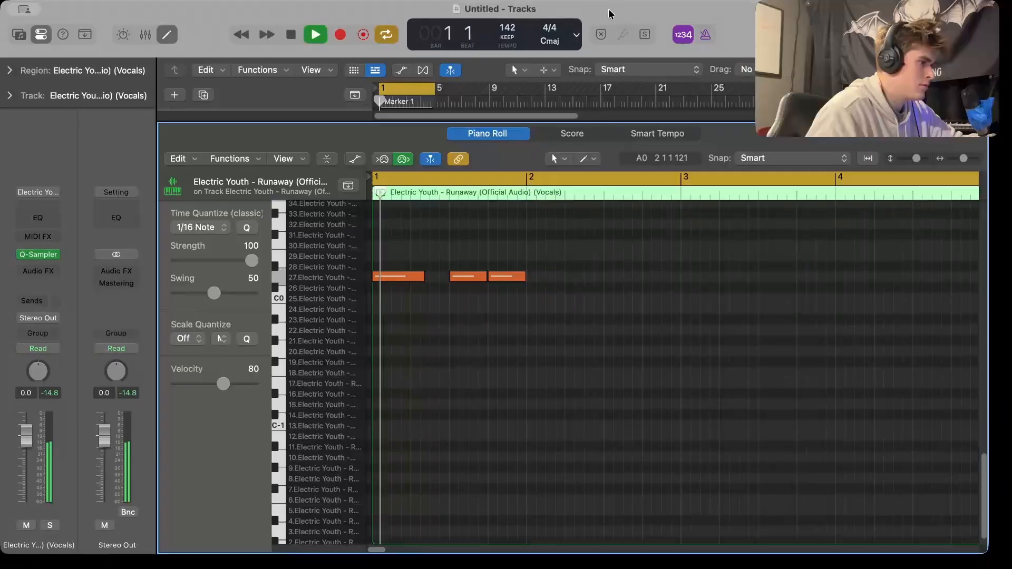
{"action": "key", "text": "space"}
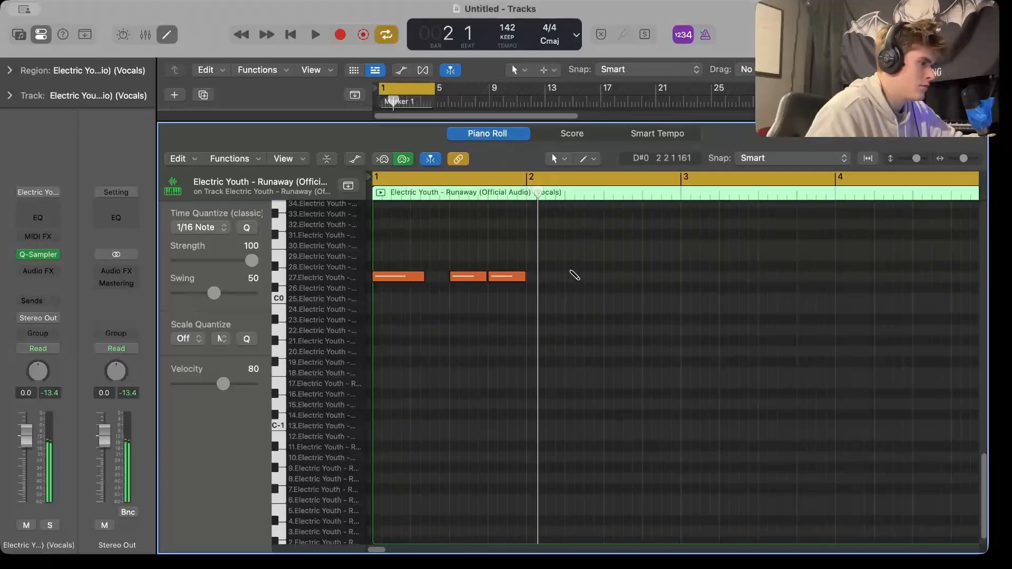
In bar 2, add a slice 27 note on beat 2 and a slice 32 note on beat 3, and play them
{"action": "left_click", "coordinate": [571, 276], "text": "super"}
{"action": "left_click_drag", "start_coordinate": [613, 250], "coordinate": [611, 227]}
{"action": "key", "text": "space"}
{"action": "scroll", "coordinate": [643, 281], "scroll_direction": "up", "scroll_amount": 2}
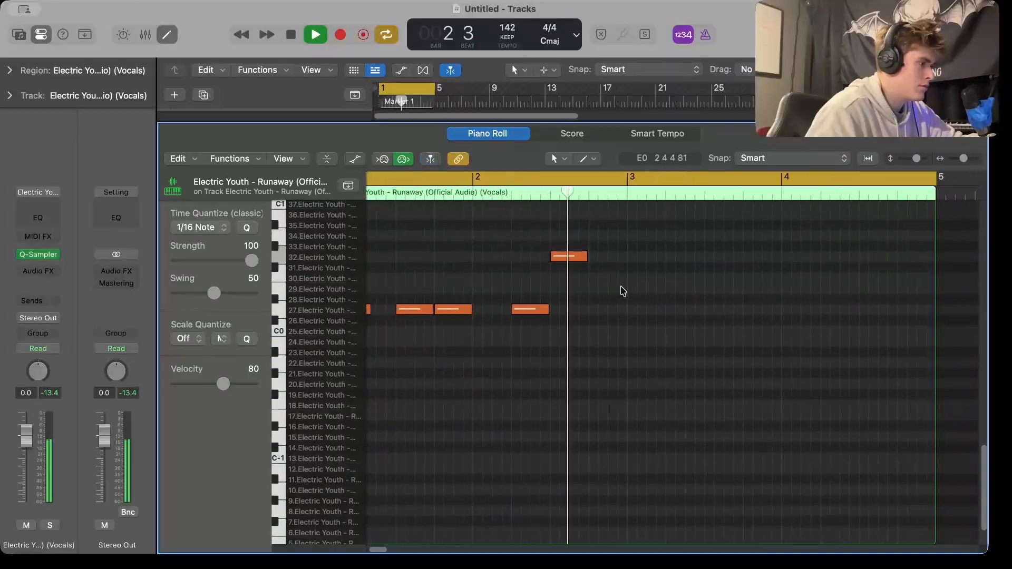
{"action": "key", "text": "space"}
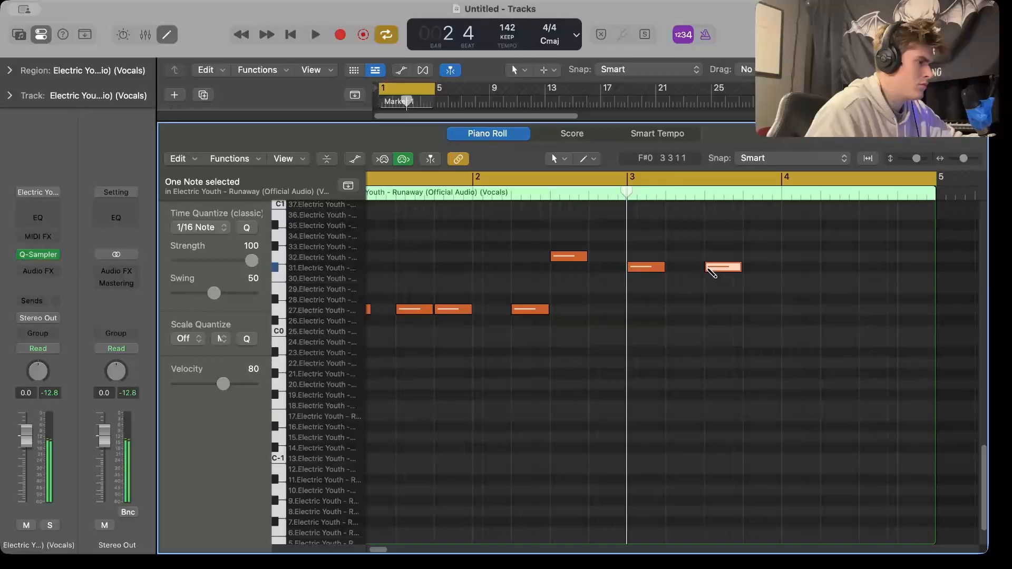
Place slice 31 notes on beats 1, 3 and 4 of bar 3 and slice 38 notes on the same beats of bar 4
{"action": "left_click", "coordinate": [747, 267]}
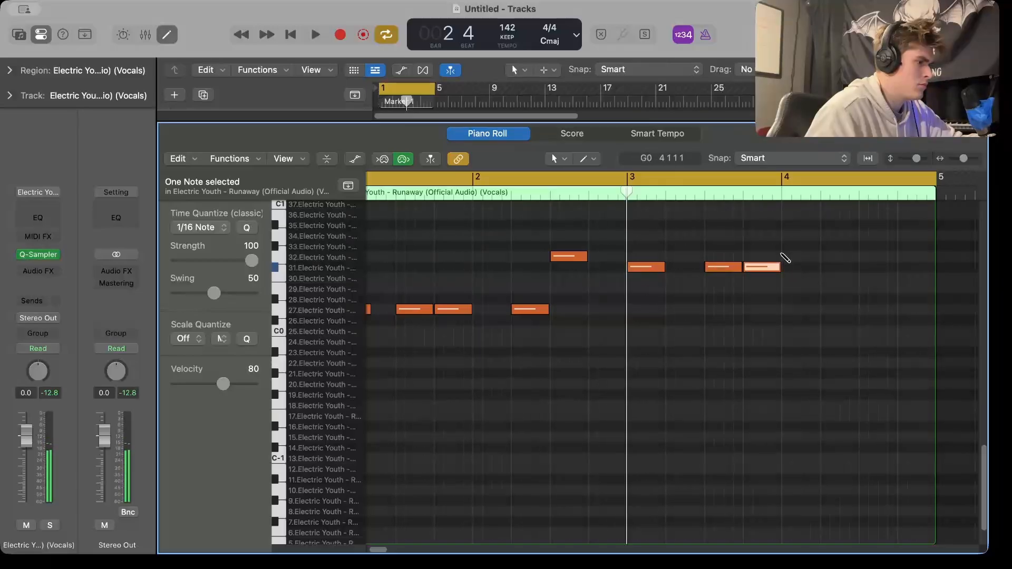
{"action": "left_click_drag", "start_coordinate": [789, 248], "coordinate": [800, 364]}
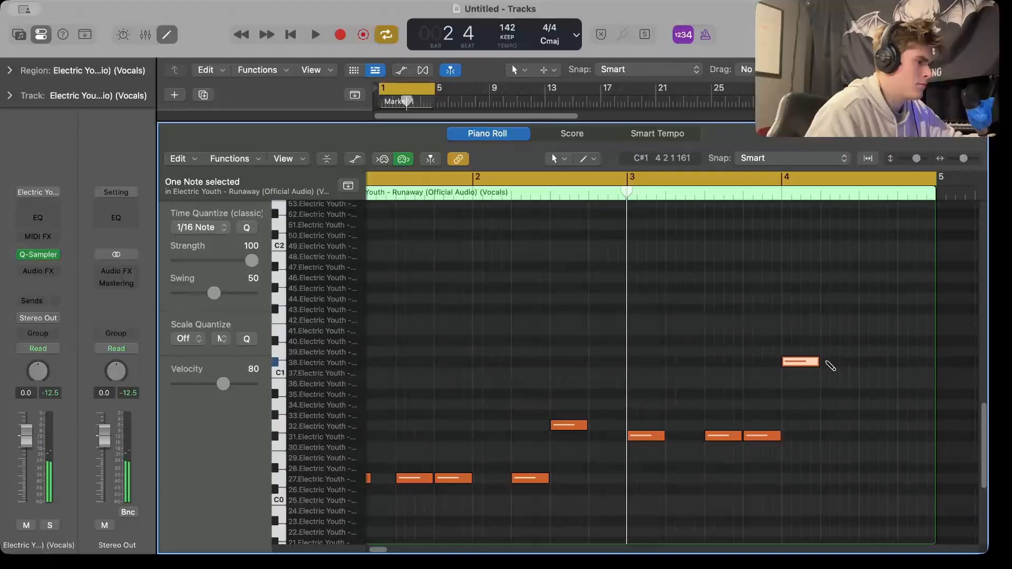
{"action": "left_click", "coordinate": [864, 362]}
{"action": "left_click", "coordinate": [902, 363]}
{"action": "key", "text": "space"}
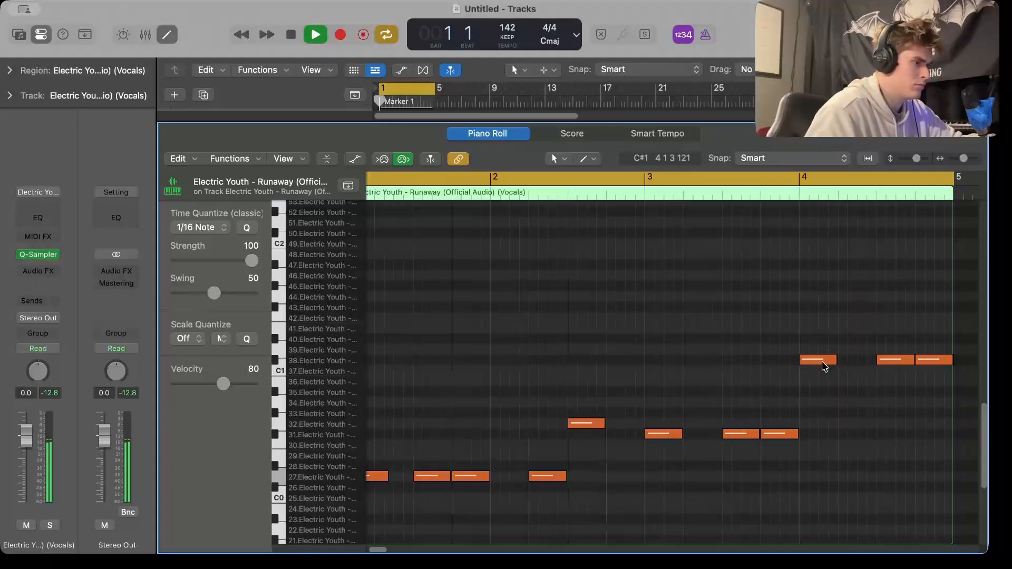
Move bar 4's first note to beat 2, replace its last note with slice 42, and play the ending
{"action": "left_click_drag", "start_coordinate": [823, 363], "coordinate": [860, 364]}
{"action": "left_click_drag", "start_coordinate": [938, 398], "coordinate": [936, 334]}
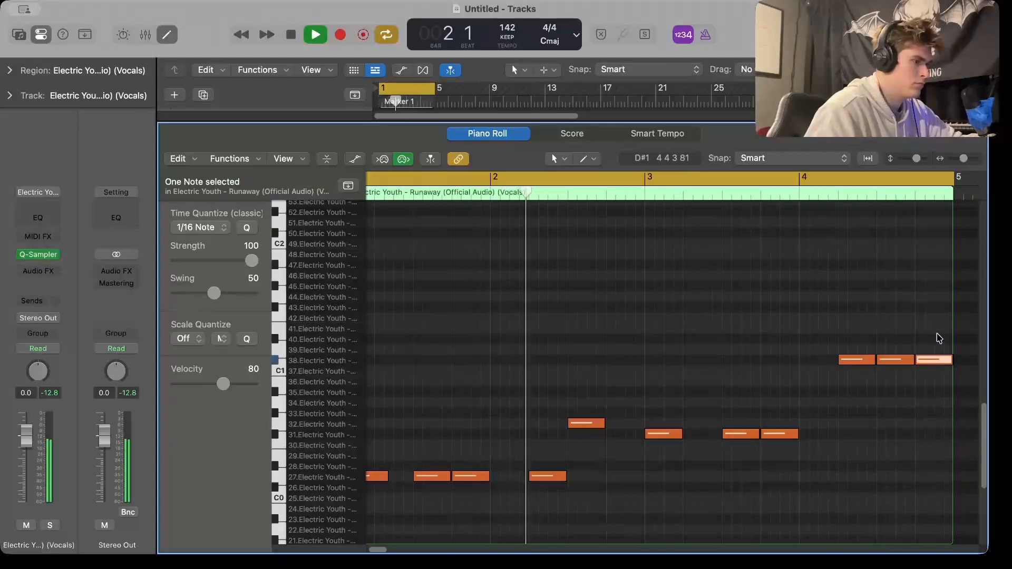
{"action": "key", "text": "BackSpace"}
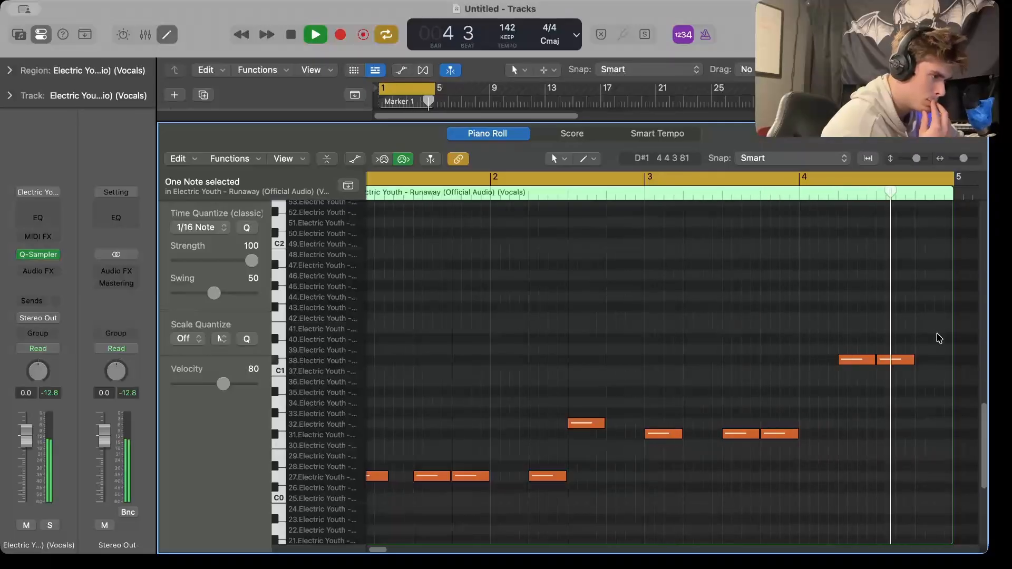
{"action": "key", "text": "space"}
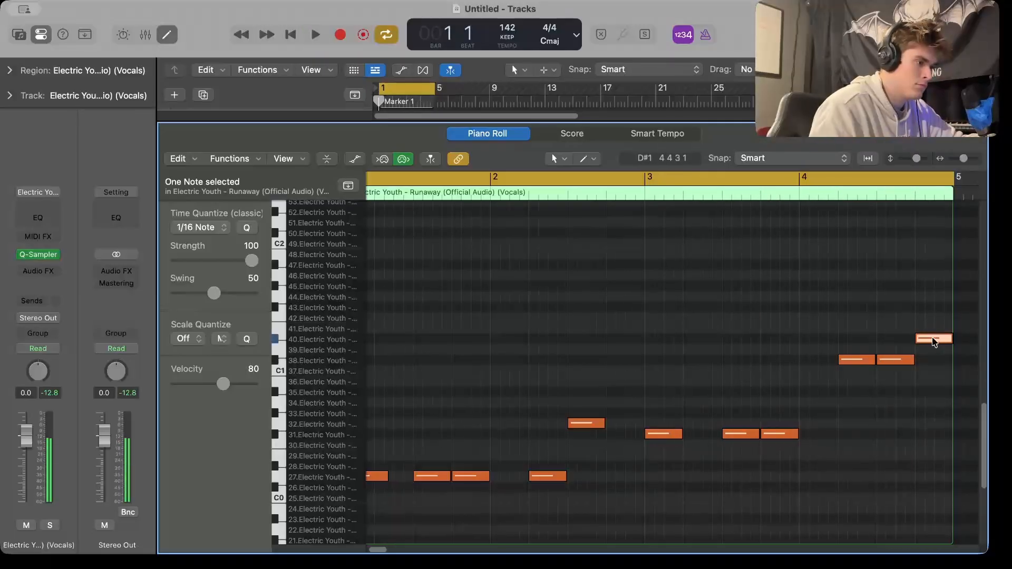
{"action": "left_click_drag", "start_coordinate": [933, 342], "coordinate": [931, 319]}
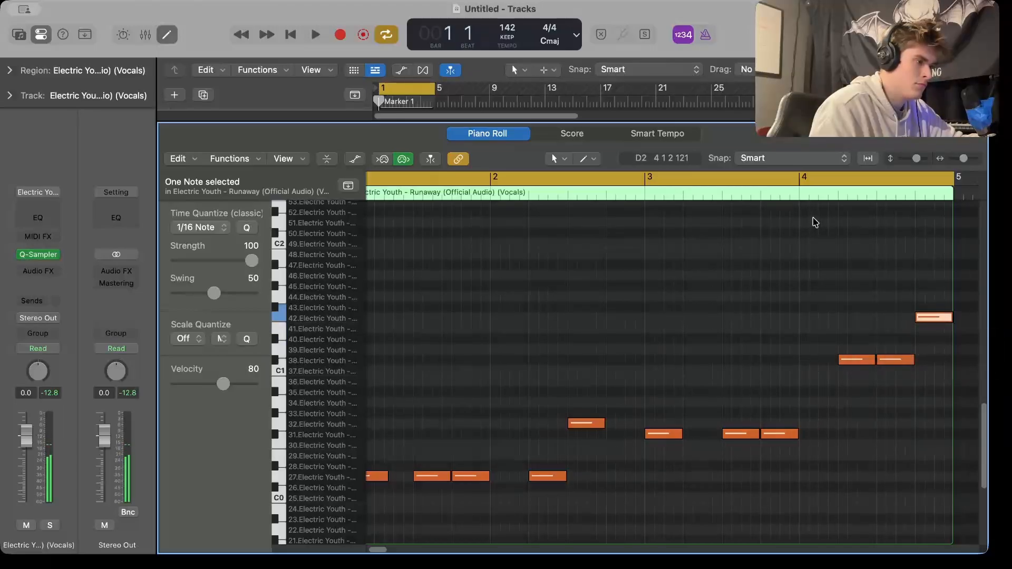
{"action": "left_click", "coordinate": [832, 197]}
{"action": "key", "text": "space"}
{"action": "left_click", "coordinate": [835, 246]}
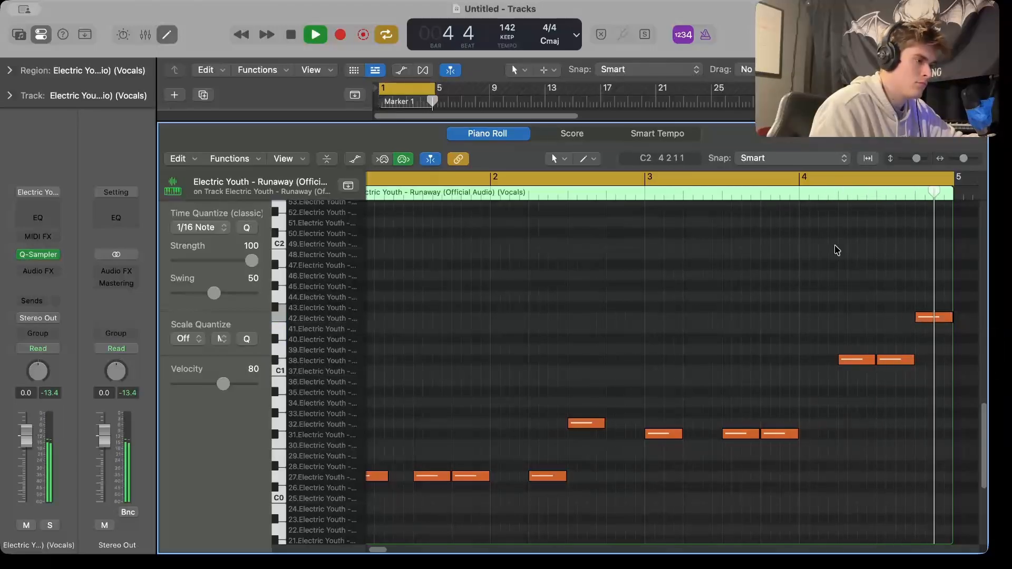
Try bar 4's last note on slice 44, raise it to slice 48, and play the full pattern
{"action": "key", "text": "space"}
{"action": "left_click_drag", "start_coordinate": [828, 318], "coordinate": [824, 303]}
{"action": "left_click", "coordinate": [706, 195]}
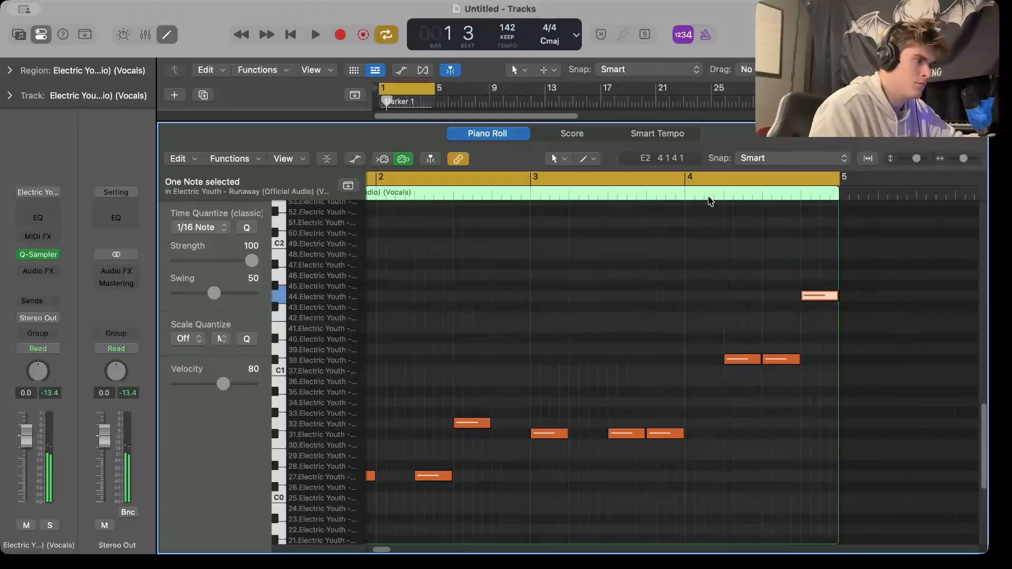
{"action": "key", "text": "space"}
{"action": "left_click", "coordinate": [710, 242]}
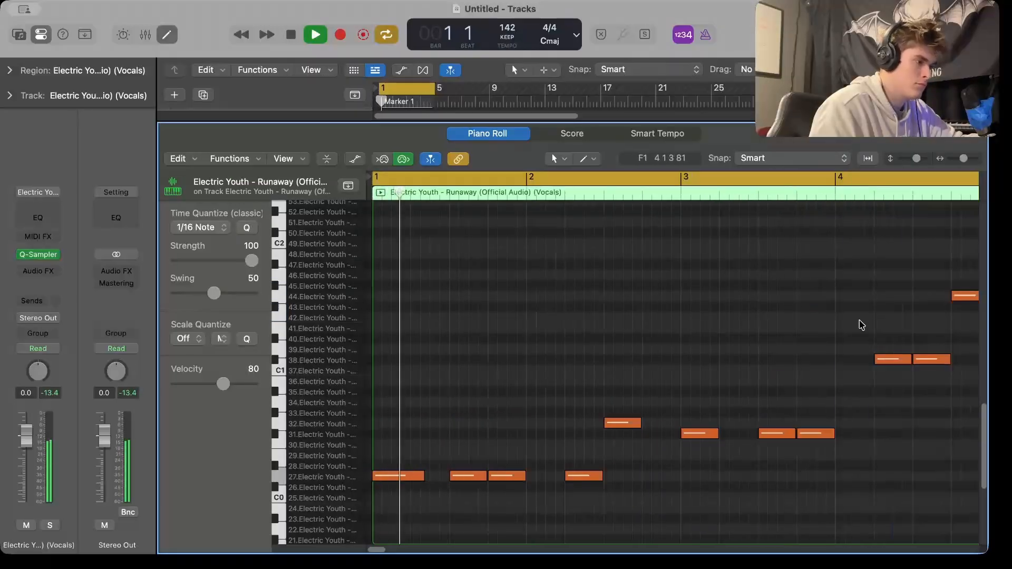
{"action": "key", "text": "space"}
{"action": "scroll", "coordinate": [894, 319], "scroll_direction": "right", "scroll_amount": 2}
{"action": "left_click_drag", "start_coordinate": [936, 299], "coordinate": [931, 260]}
{"action": "key", "text": "space"}
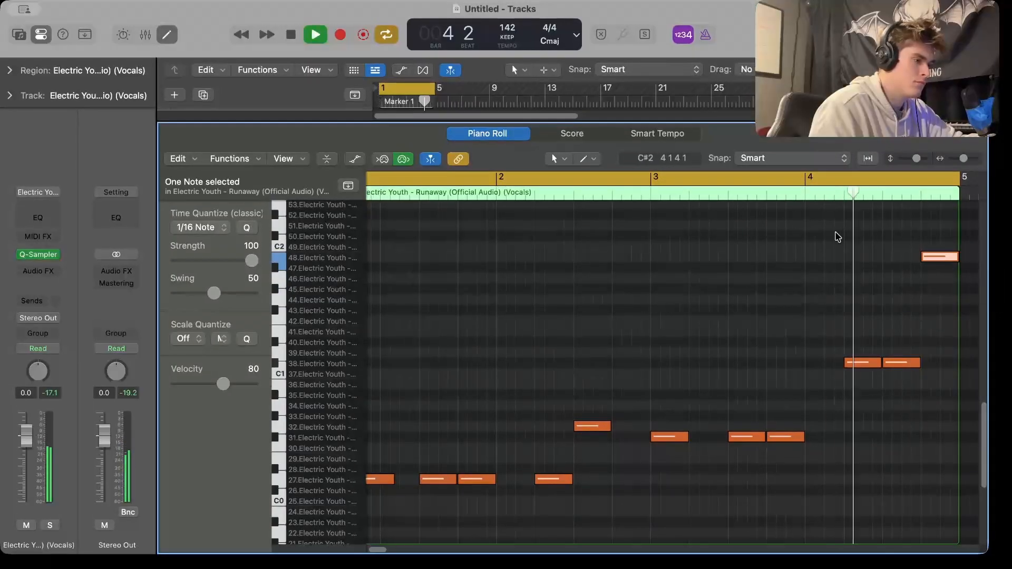
{"action": "left_click", "coordinate": [816, 247]}
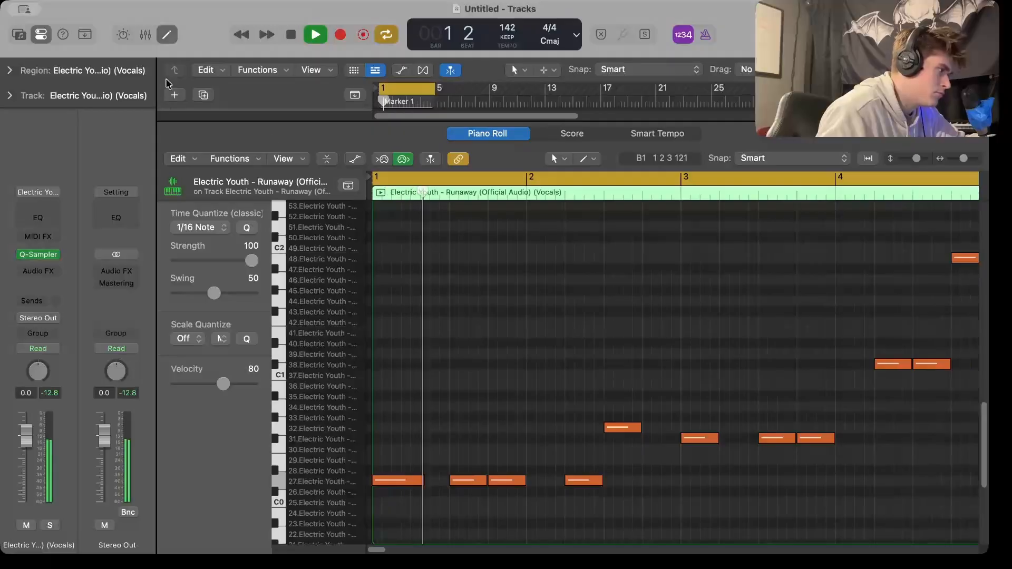
Bounce the four-bar vocal chop region in place and trim the bounced audio region to end at bar 5
{"action": "left_click", "coordinate": [167, 34]}
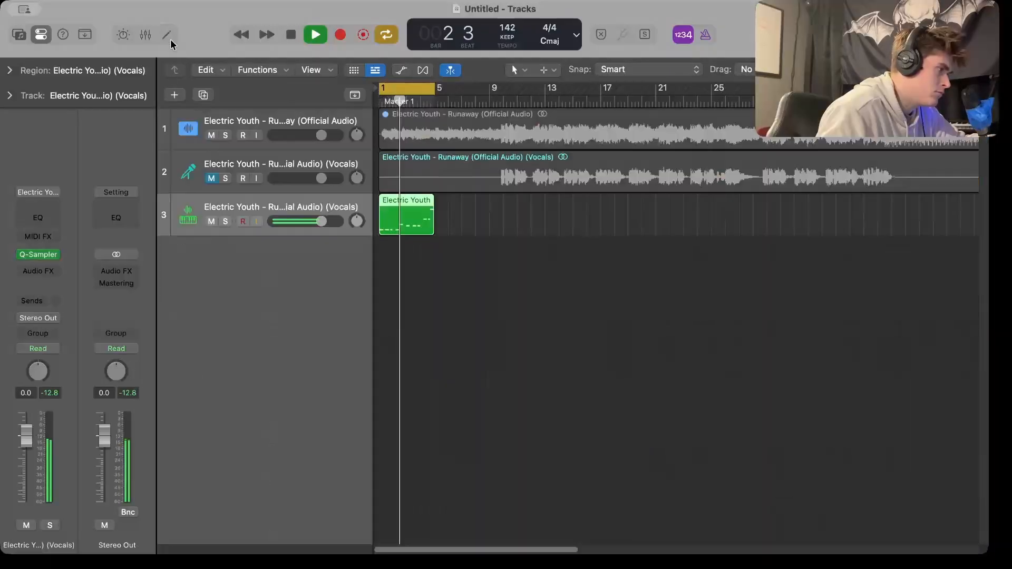
{"action": "left_click", "coordinate": [666, 228]}
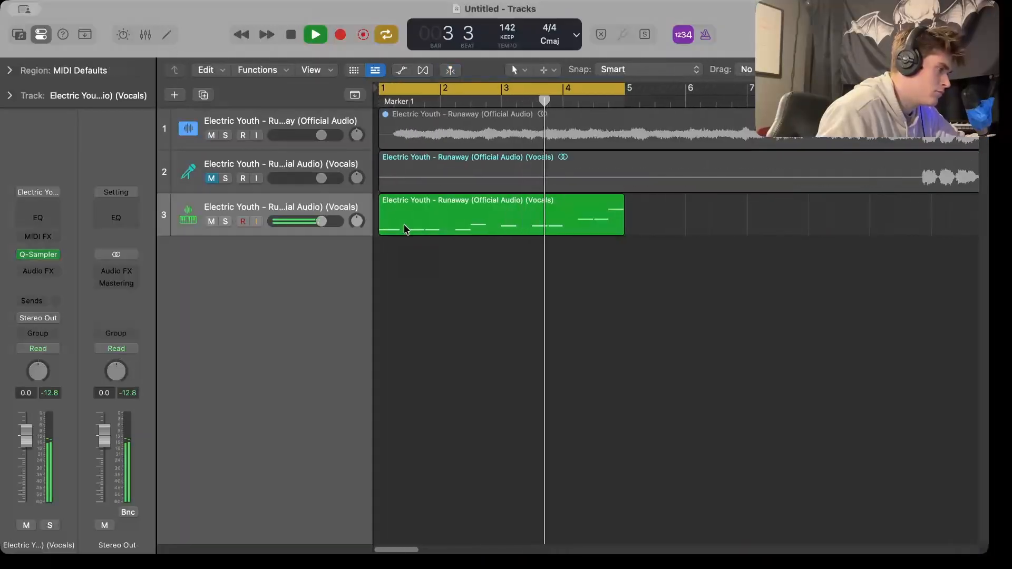
{"action": "right_click", "coordinate": [407, 228]}
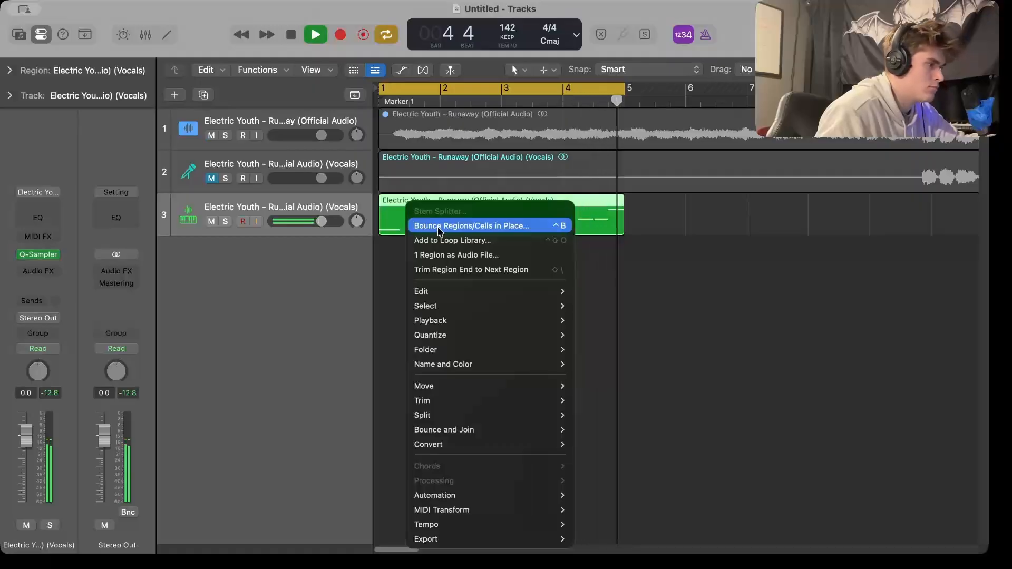
{"action": "left_click", "coordinate": [438, 227]}
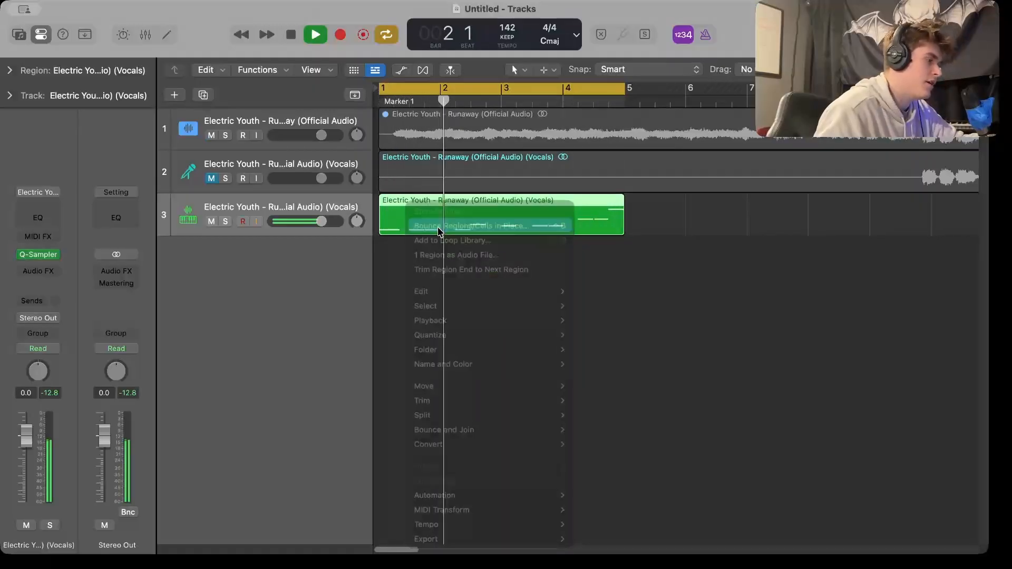
{"action": "left_click", "coordinate": [589, 411]}
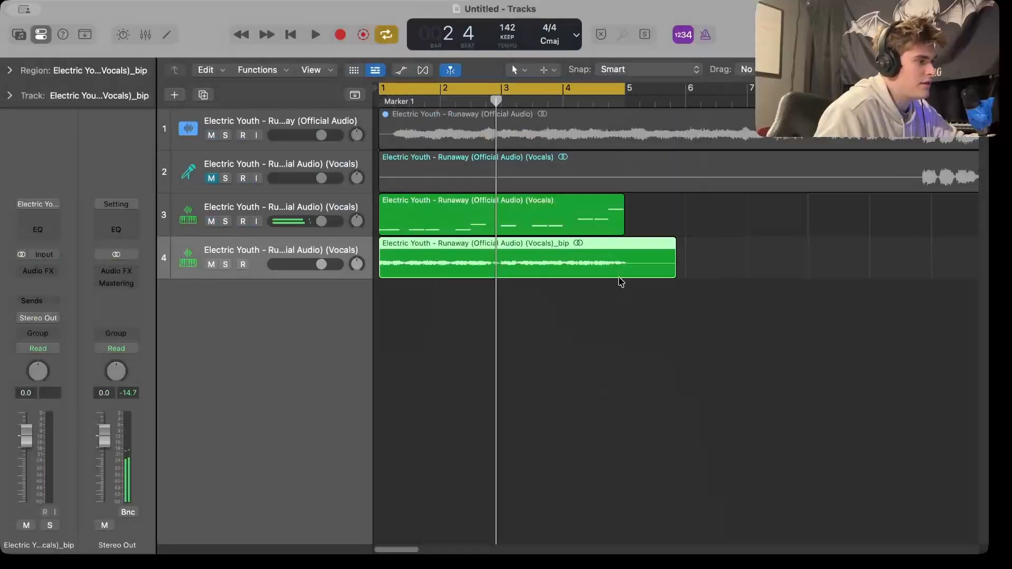
{"action": "double_click", "coordinate": [620, 258], "text": "super"}
{"action": "key", "text": "Delete"}
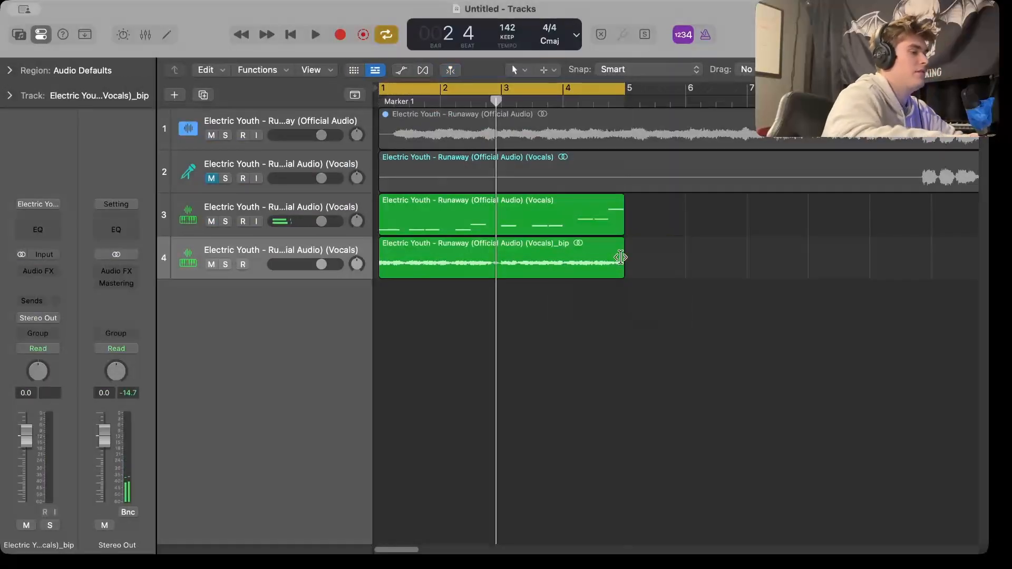
Enable Flex Pitch on the bounced vocal region and create a MIDI track from its Flex Pitch data
{"action": "double_click", "coordinate": [592, 252]}
{"action": "left_click", "coordinate": [347, 160]}
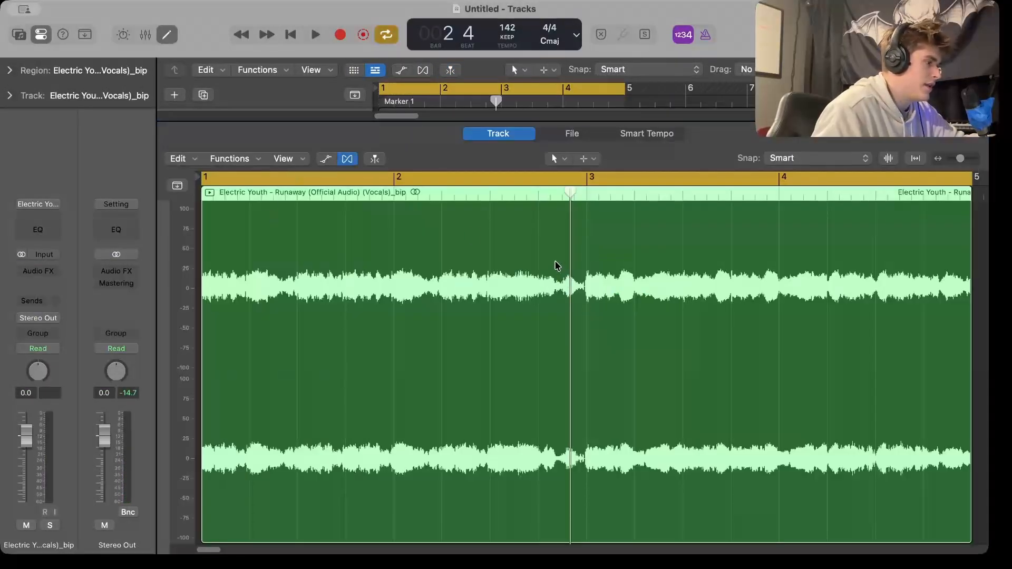
{"action": "left_click", "coordinate": [431, 158]}
{"action": "left_click", "coordinate": [427, 105]}
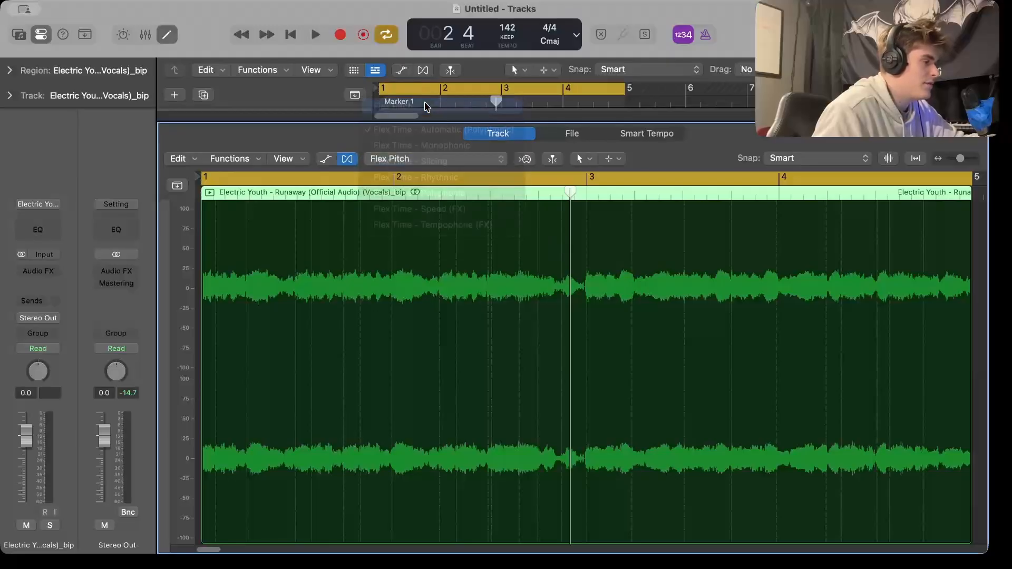
{"action": "left_click", "coordinate": [179, 159]}
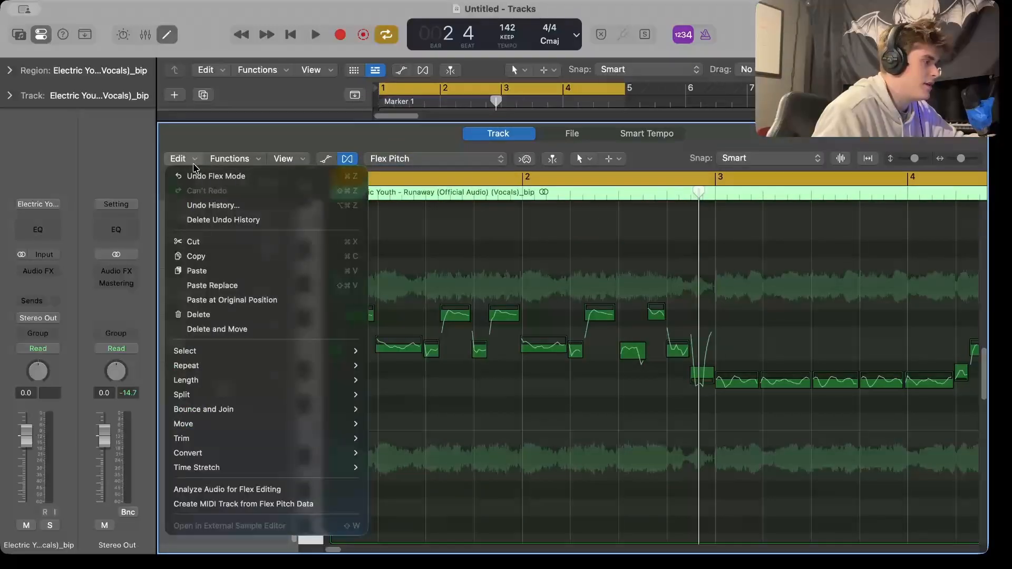
{"action": "left_click", "coordinate": [231, 505]}
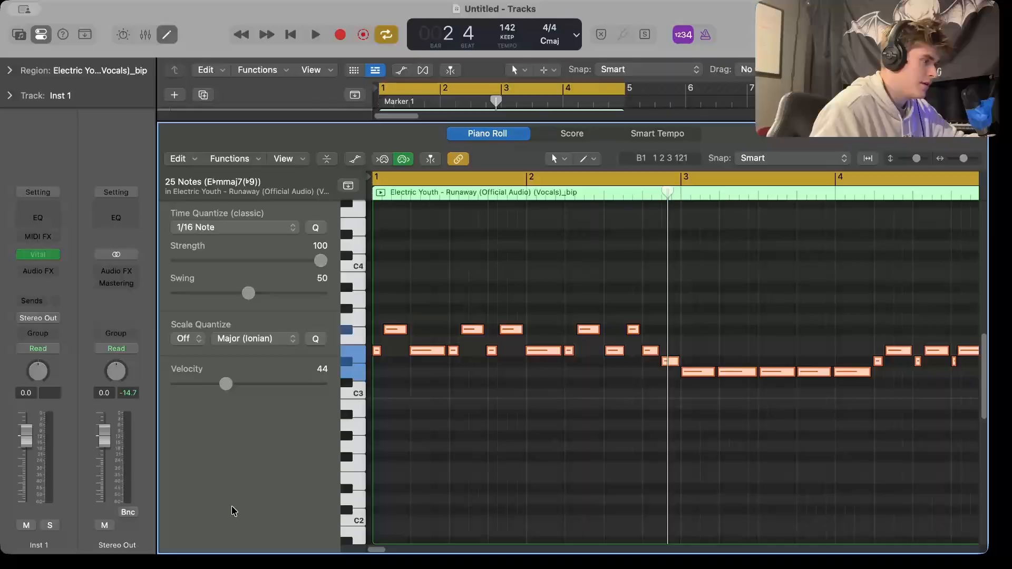
Delete the bounced audio region and its track, and play the new Vital MIDI track with the chops
{"action": "left_click", "coordinate": [167, 35]}
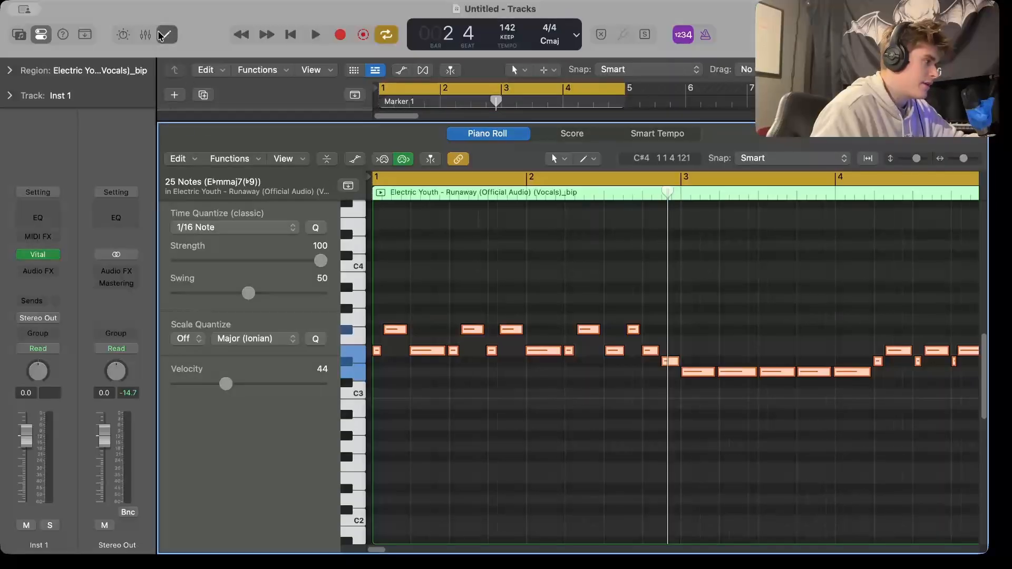
{"action": "left_click", "coordinate": [214, 265]}
{"action": "key", "text": "BackSpace"}
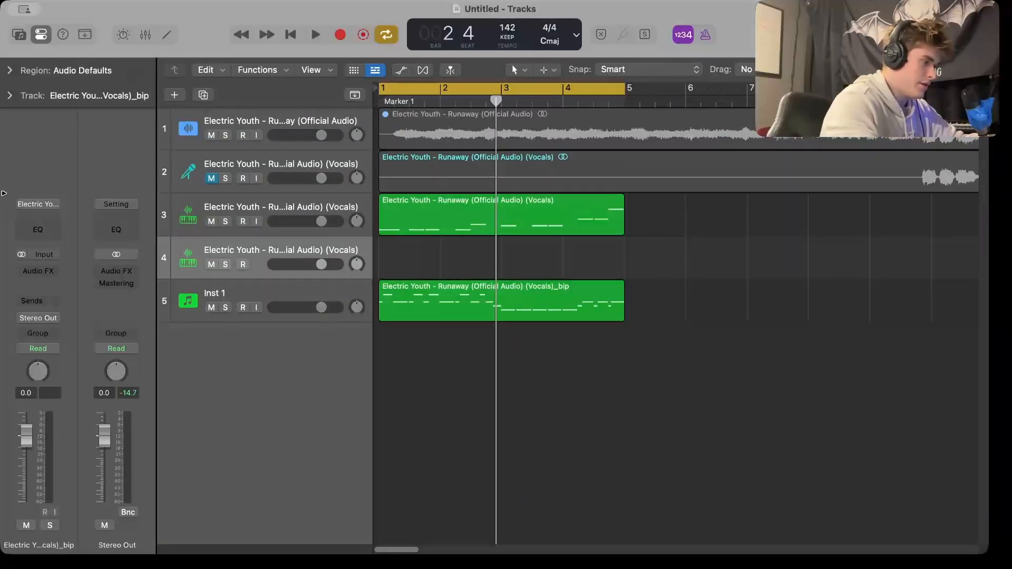
{"action": "key", "text": "BackSpace"}
{"action": "key", "text": "space"}
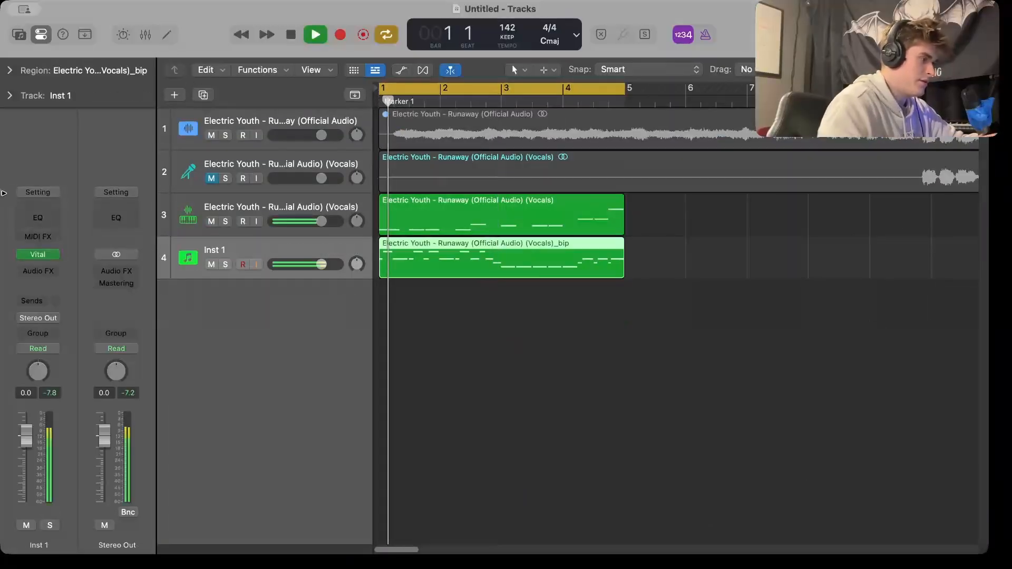
Open the extracted MIDI region in the Piano Roll and delete the E3 notes from bars 1 and 2
{"action": "left_click", "coordinate": [41, 35]}
{"action": "double_click", "coordinate": [289, 272]}
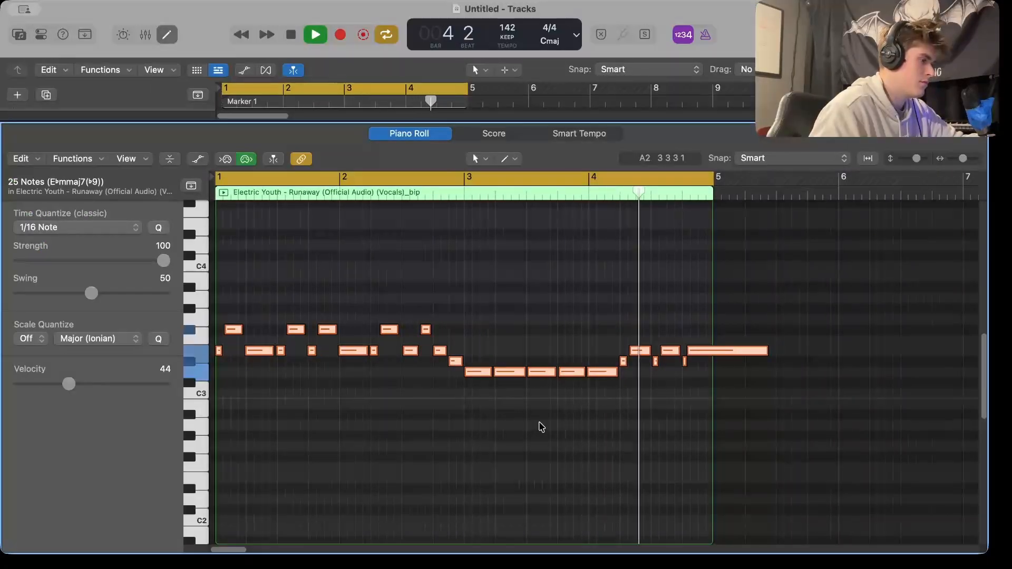
{"action": "right_click", "coordinate": [500, 437]}
{"action": "left_click", "coordinate": [437, 447]}
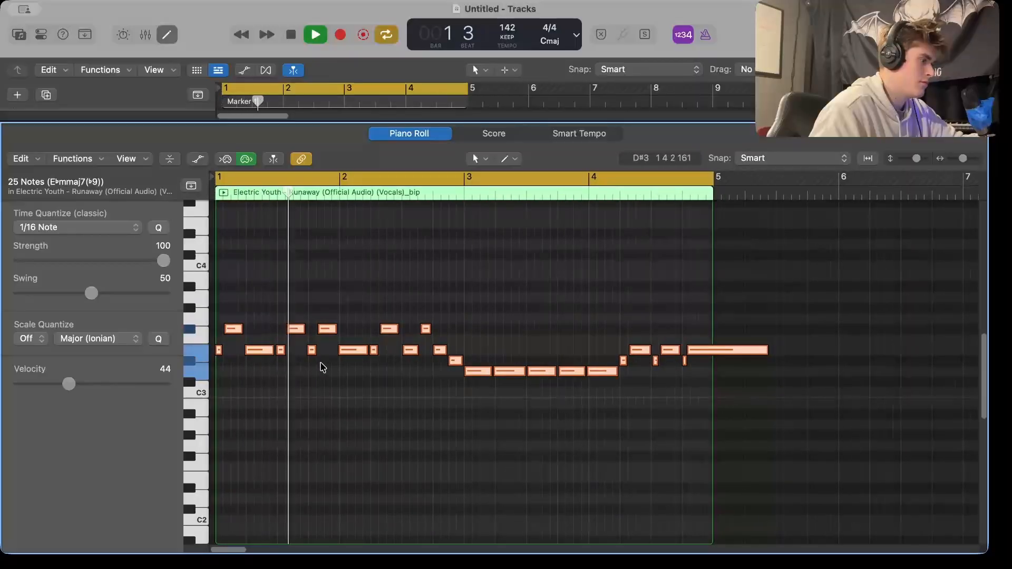
{"action": "key", "text": "space"}
{"action": "left_click_drag", "start_coordinate": [484, 352], "coordinate": [375, 352]}
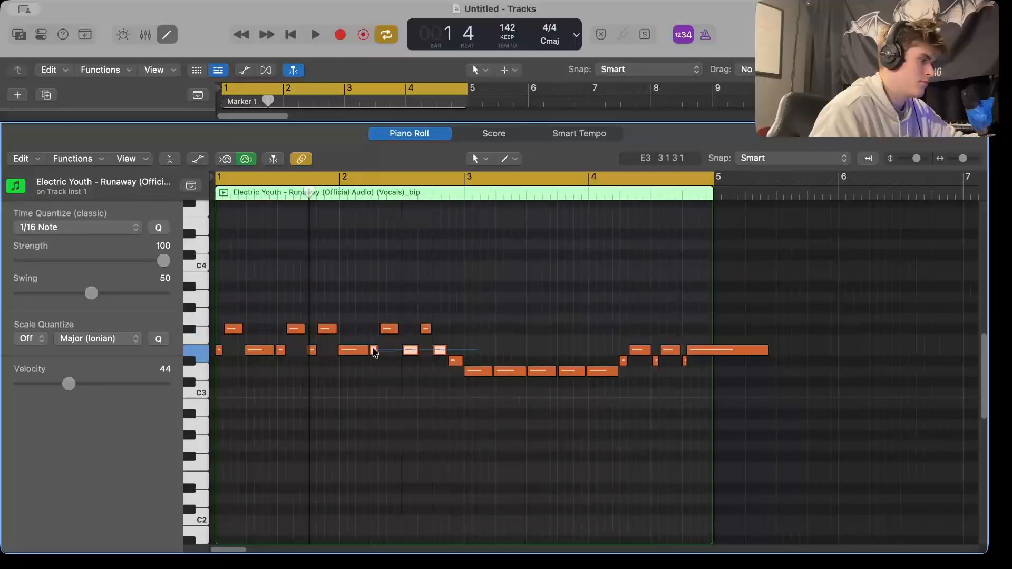
{"action": "left_click_drag", "start_coordinate": [208, 356], "coordinate": [206, 350]}
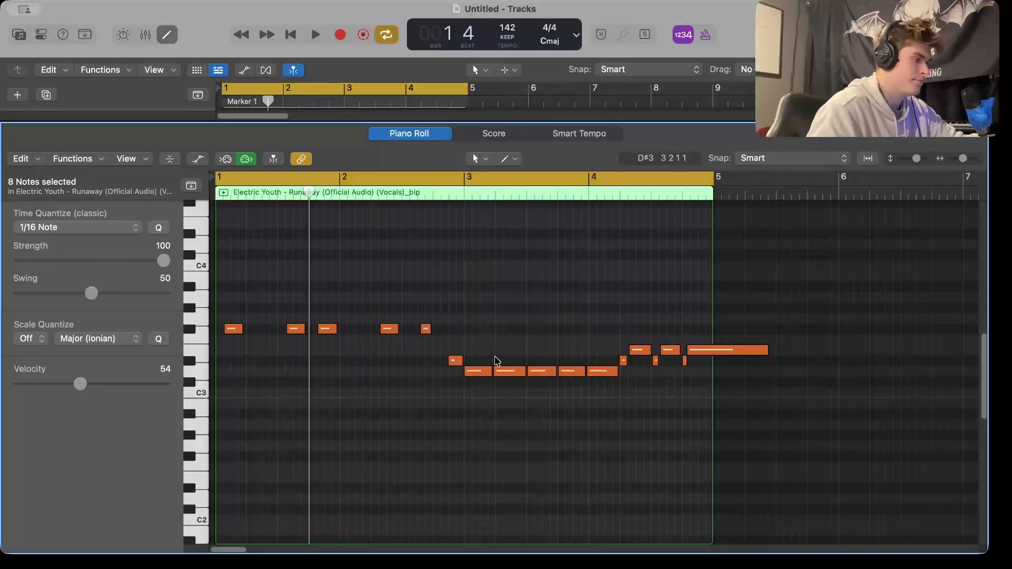
{"action": "key", "text": "Delete"}
Reduce bars 1 and 2 to a single sustained F#3 note and play the region
{"action": "left_click_drag", "start_coordinate": [514, 343], "coordinate": [461, 354]}
{"action": "left_click", "coordinate": [189, 386]}
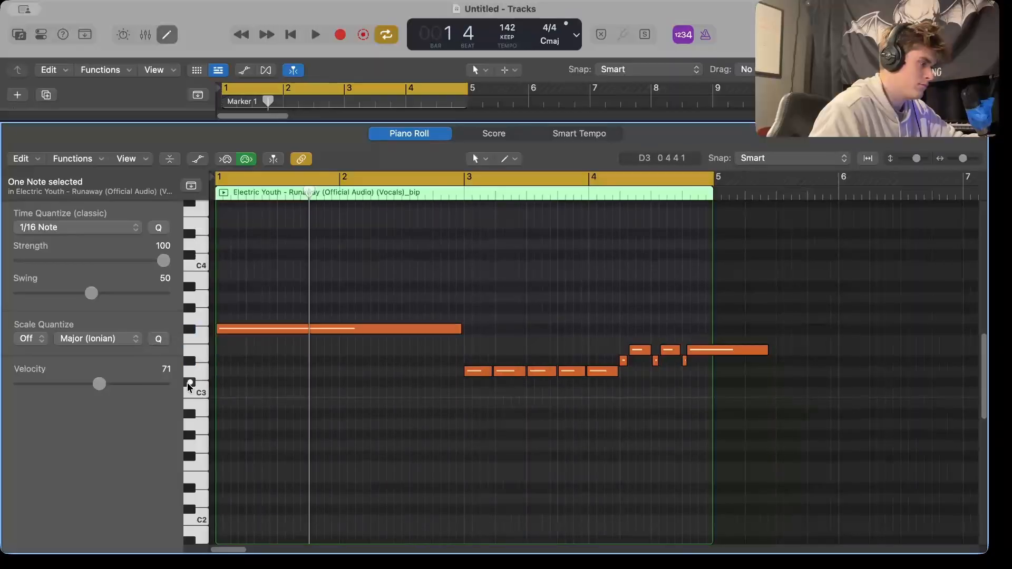
{"action": "left_click", "coordinate": [190, 336]}
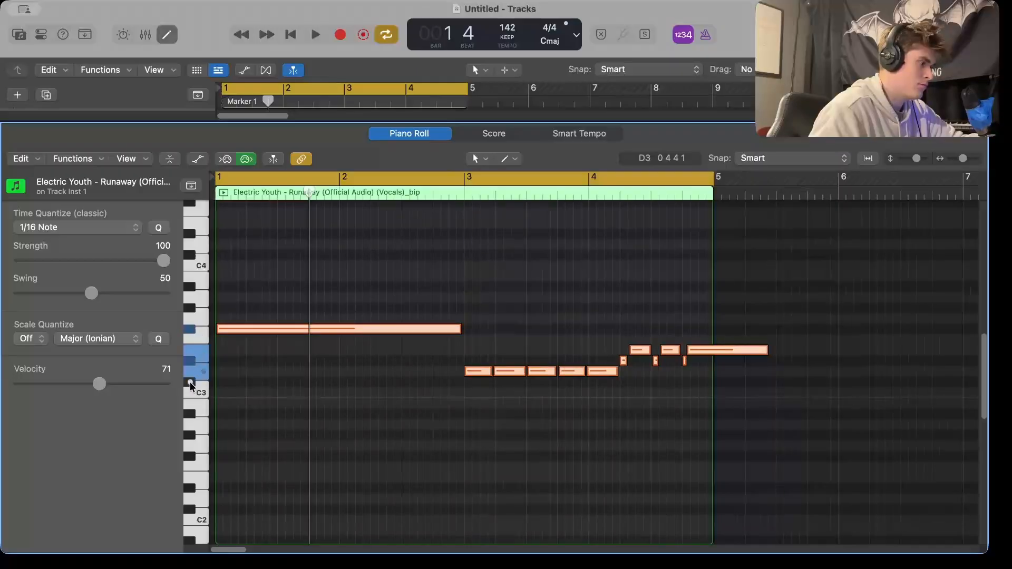
{"action": "key", "text": "space"}
{"action": "left_click", "coordinate": [497, 402]}
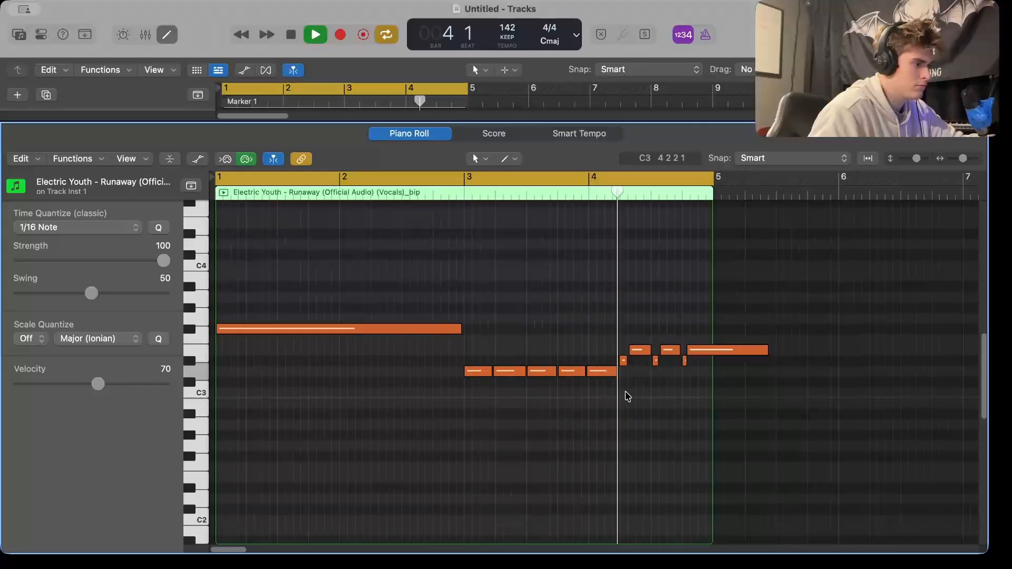
Keep only the first D3 note in bar 3 and one E3 note in bar 4, moving that E3 to beat 2
{"action": "left_click_drag", "start_coordinate": [606, 394], "coordinate": [501, 375]}
{"action": "key", "text": "Delete"}
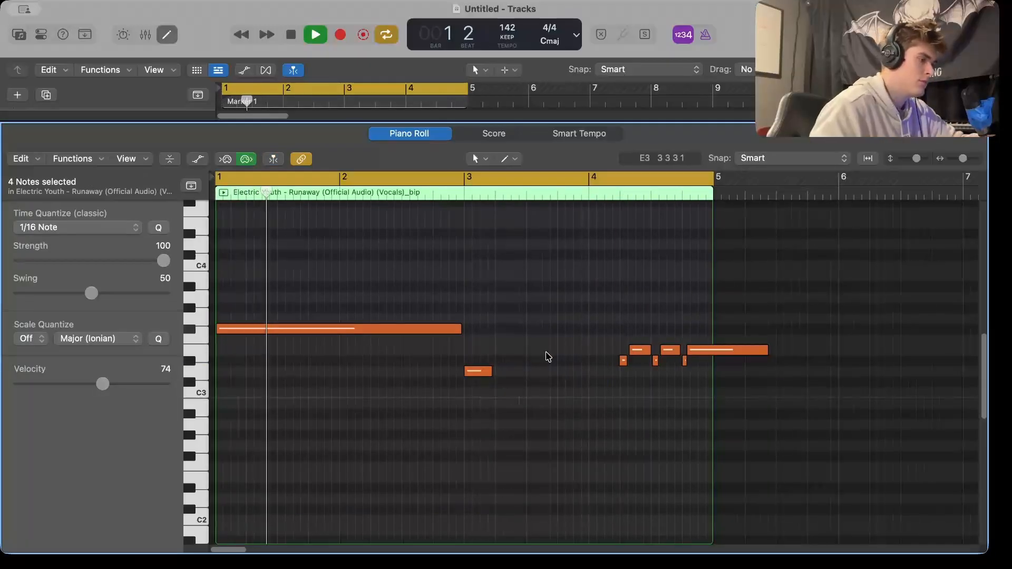
{"action": "key", "text": "space"}
{"action": "left_click_drag", "start_coordinate": [762, 403], "coordinate": [619, 367]}
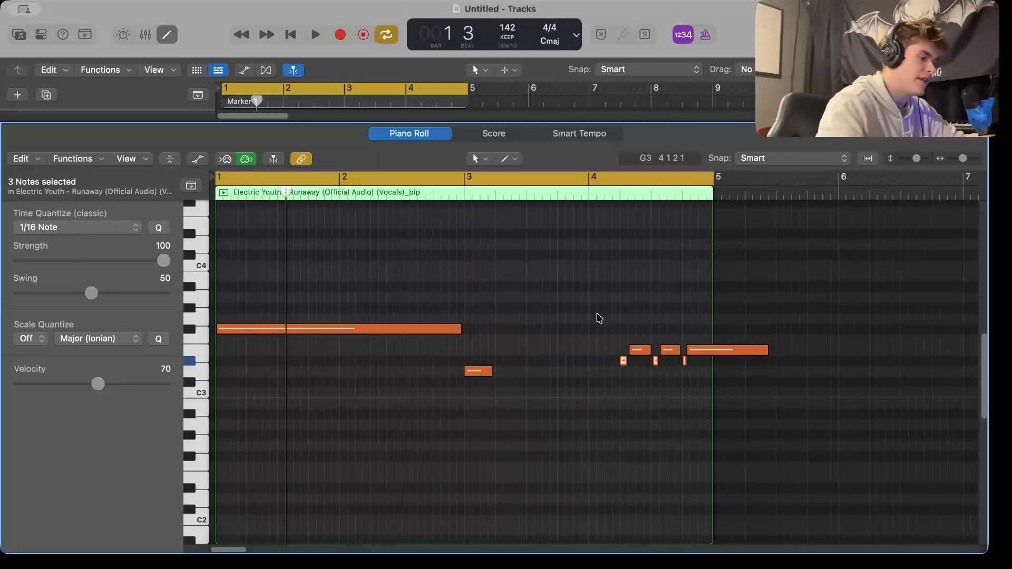
{"action": "left_click_drag", "start_coordinate": [816, 398], "coordinate": [674, 325]}
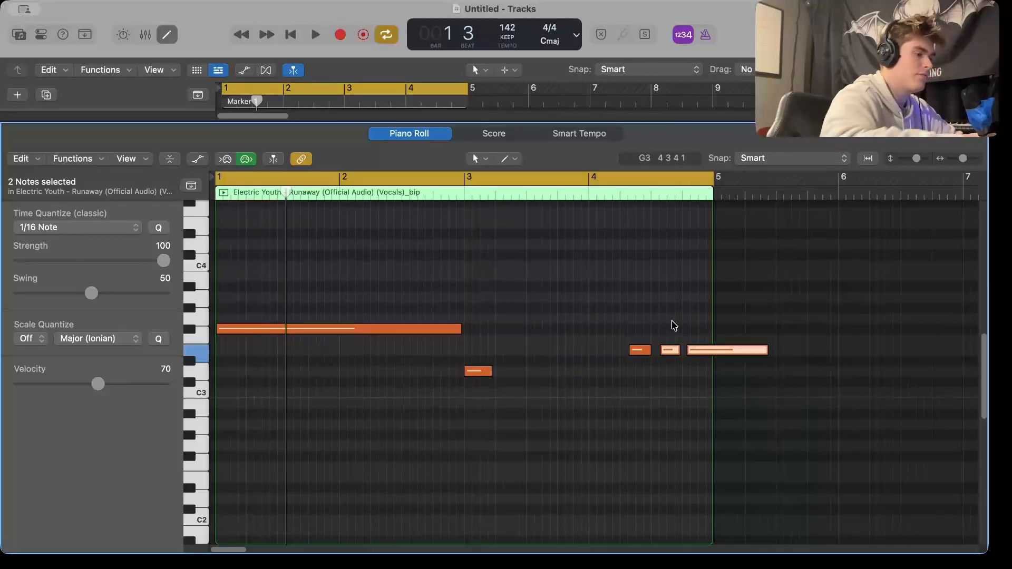
{"action": "left_click_drag", "start_coordinate": [642, 357], "coordinate": [633, 356]}
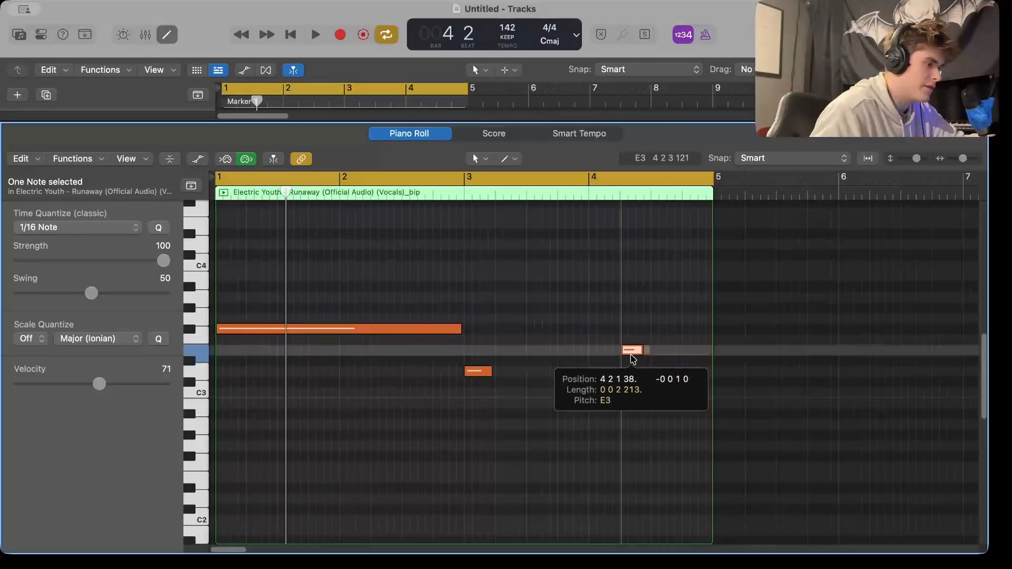
Lengthen the three remaining notes to fill the gaps between them, and set the region's quantize to 1/8 Note
{"action": "left_click_drag", "start_coordinate": [863, 464], "coordinate": [416, 330]}
{"action": "key", "text": "shift+backslash"}
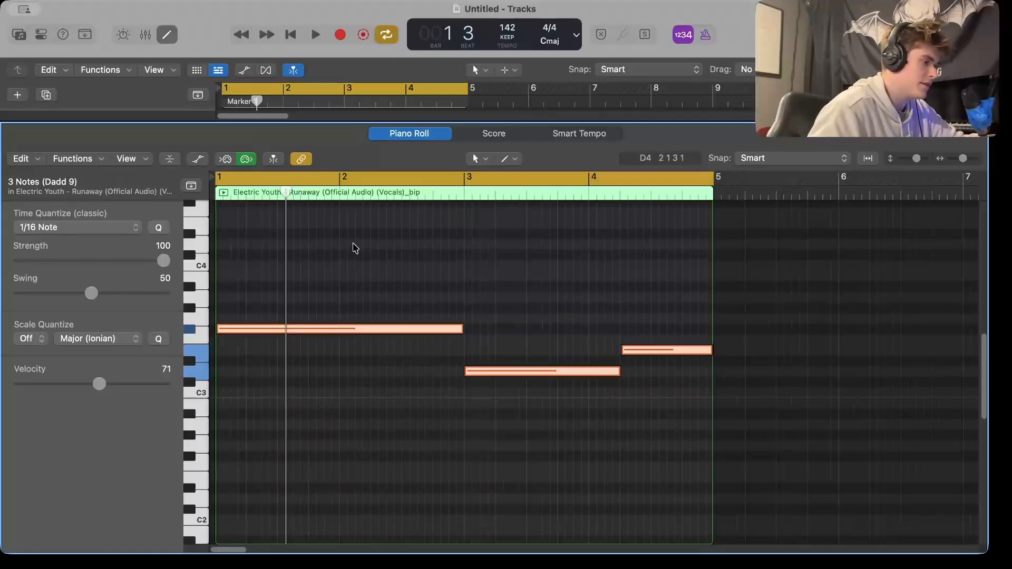
{"action": "left_click", "coordinate": [41, 34]}
{"action": "left_click", "coordinate": [36, 72]}
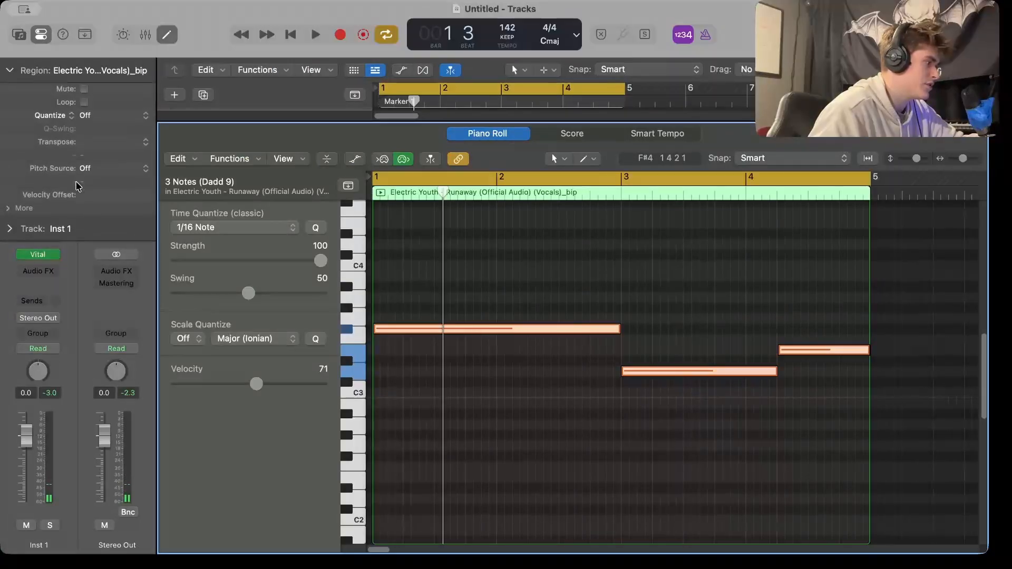
{"action": "left_click", "coordinate": [85, 119]}
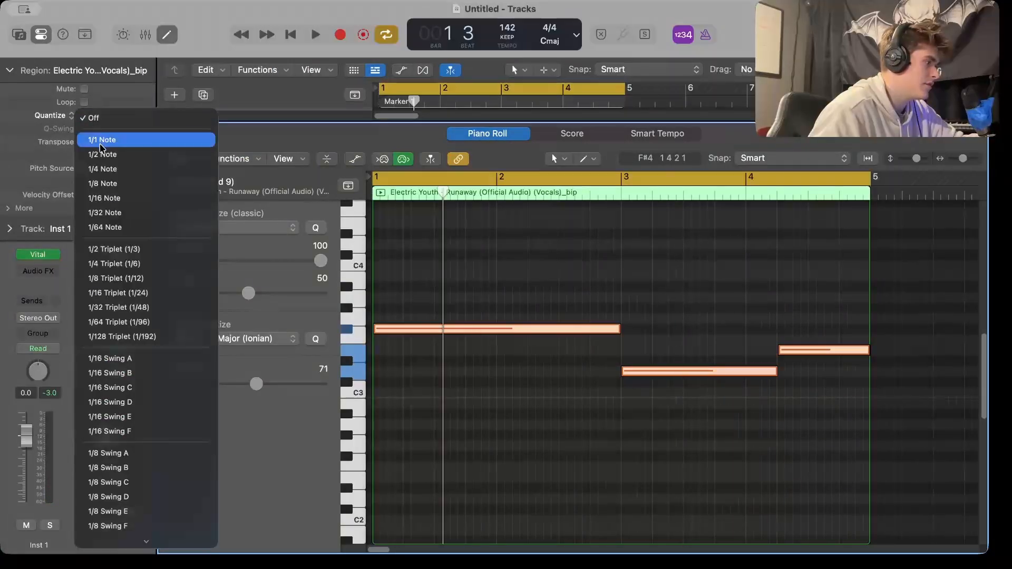
{"action": "left_click", "coordinate": [106, 182]}
Transpose all three notes down one octave and play them
{"action": "left_click_drag", "start_coordinate": [922, 420], "coordinate": [437, 298]}
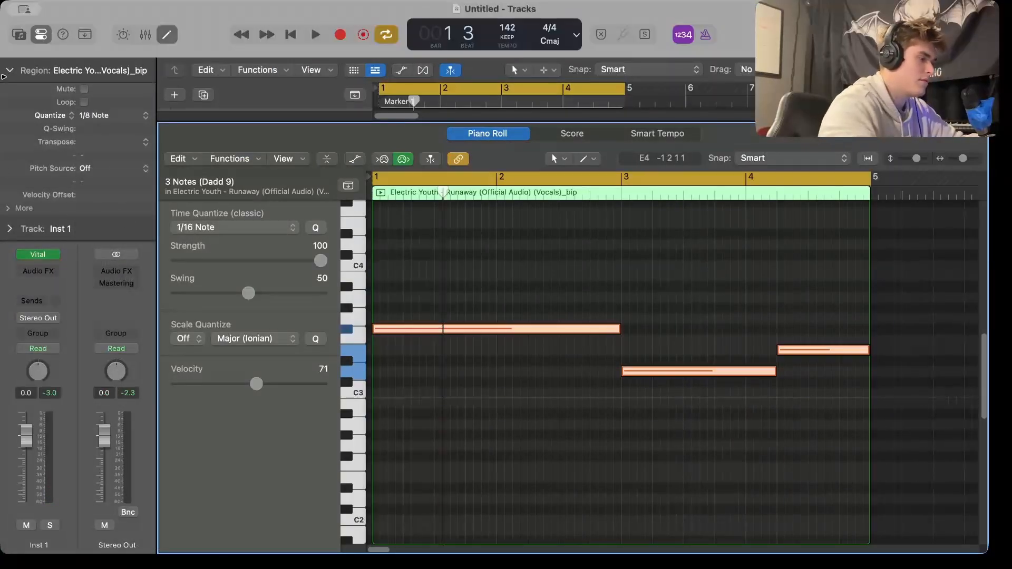
{"action": "key", "text": "space"}
{"action": "left_click_drag", "start_coordinate": [834, 436], "coordinate": [277, 235]}
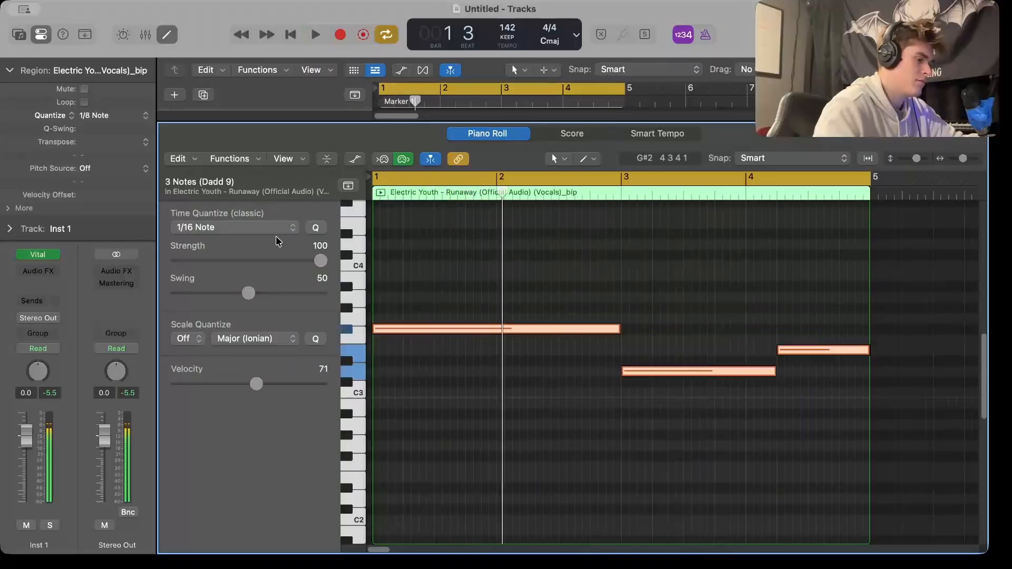
{"action": "key", "text": "alt+shift+Down"}
{"action": "key", "text": "space"}
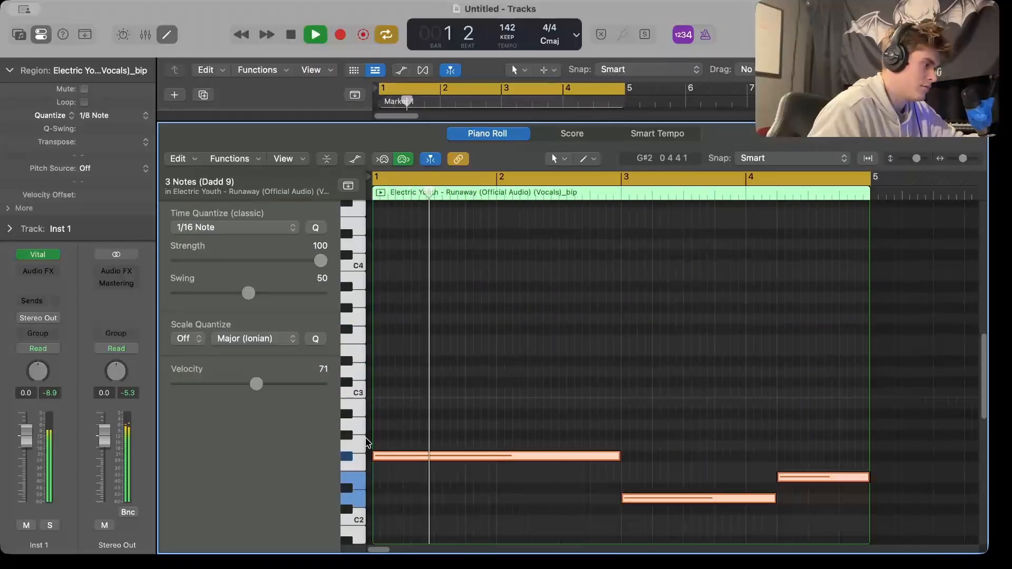
Add an A2 note spanning bars 1 and 2 above the F#2 note and play it
{"action": "key", "text": "space"}
{"action": "left_click", "coordinate": [361, 426]}
{"action": "left_click_drag", "start_coordinate": [379, 425], "coordinate": [616, 426]}
{"action": "key", "text": "space"}
{"action": "key", "text": "space"}
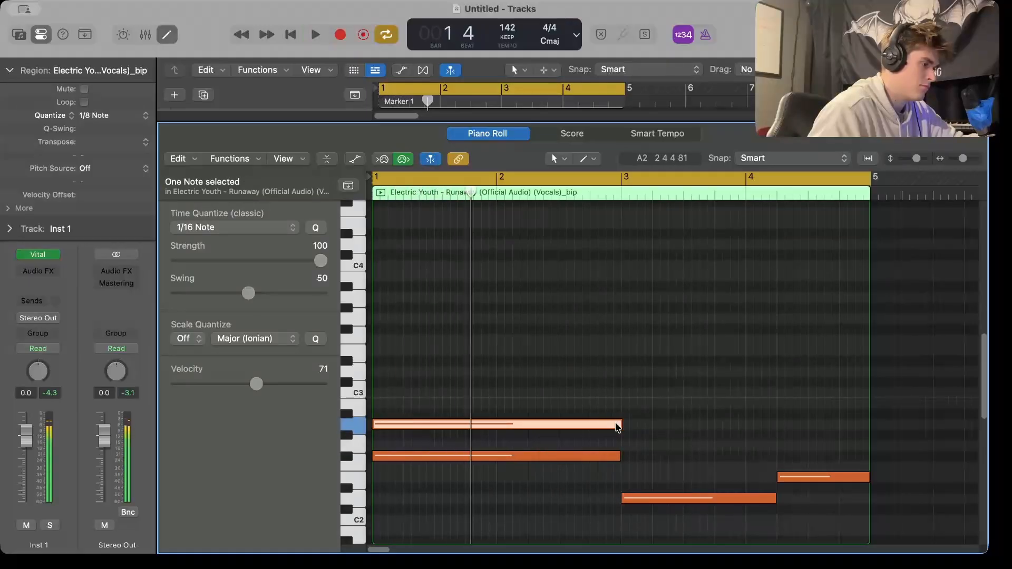
Build the opening chord further with D3 and E3 notes spanning bars 1 and 2, playing it to check
{"action": "key", "text": "space"}
{"action": "left_click_drag", "start_coordinate": [360, 405], "coordinate": [391, 376]}
{"action": "key", "text": "space"}
{"action": "left_click", "coordinate": [383, 382], "text": "super"}
{"action": "key", "text": "space"}
{"action": "key", "text": "space"}
{"action": "key", "text": "space"}
{"action": "left_click", "coordinate": [379, 350]}
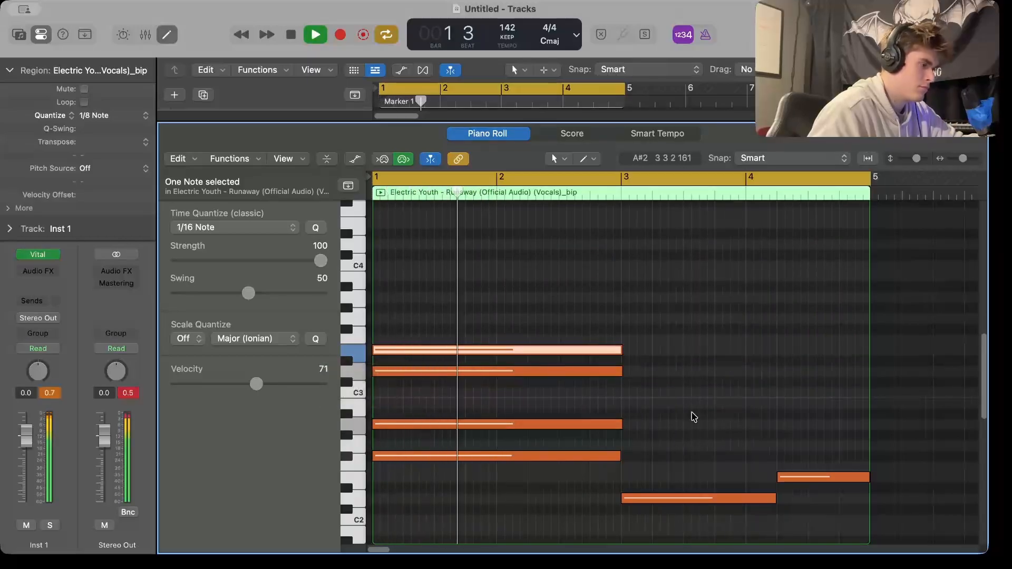
Add an E3 note spanning bars 3 and 4, and trim the opening chord's upper notes to end exactly at bar 3
{"action": "left_click", "coordinate": [632, 353], "text": "super"}
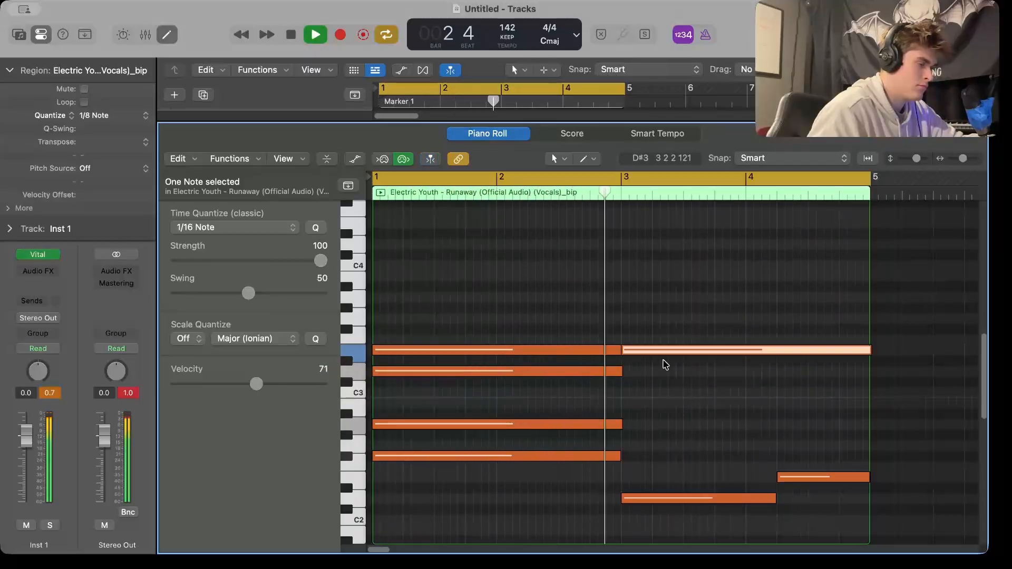
{"action": "key", "text": "space"}
{"action": "left_click", "coordinate": [612, 353]}
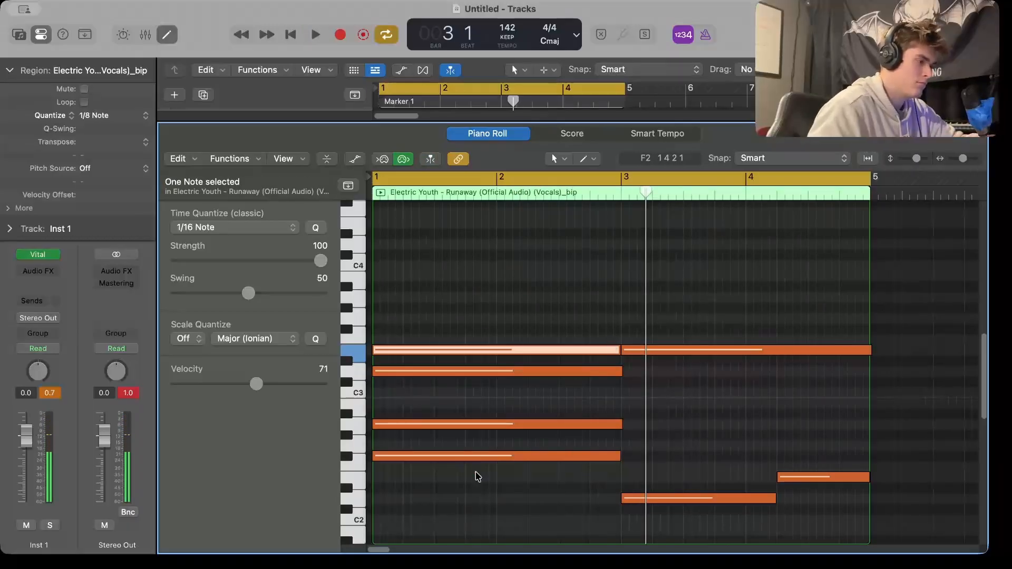
{"action": "left_click_drag", "start_coordinate": [668, 436], "coordinate": [609, 365]}
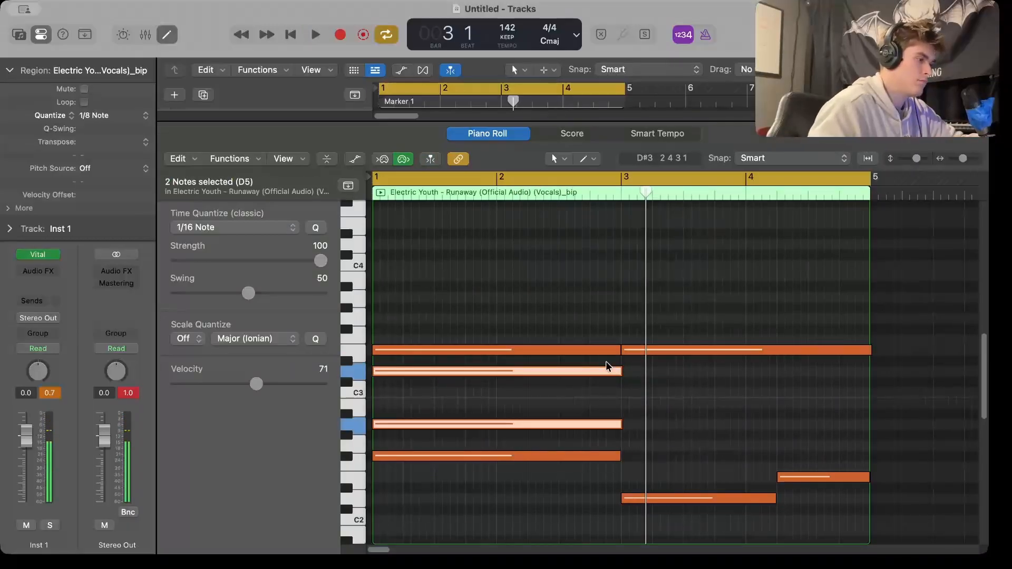
{"action": "key", "text": "space"}
{"action": "left_click", "coordinate": [670, 410]}
{"action": "scroll", "coordinate": [670, 411], "scroll_direction": "down", "scroll_amount": 3}
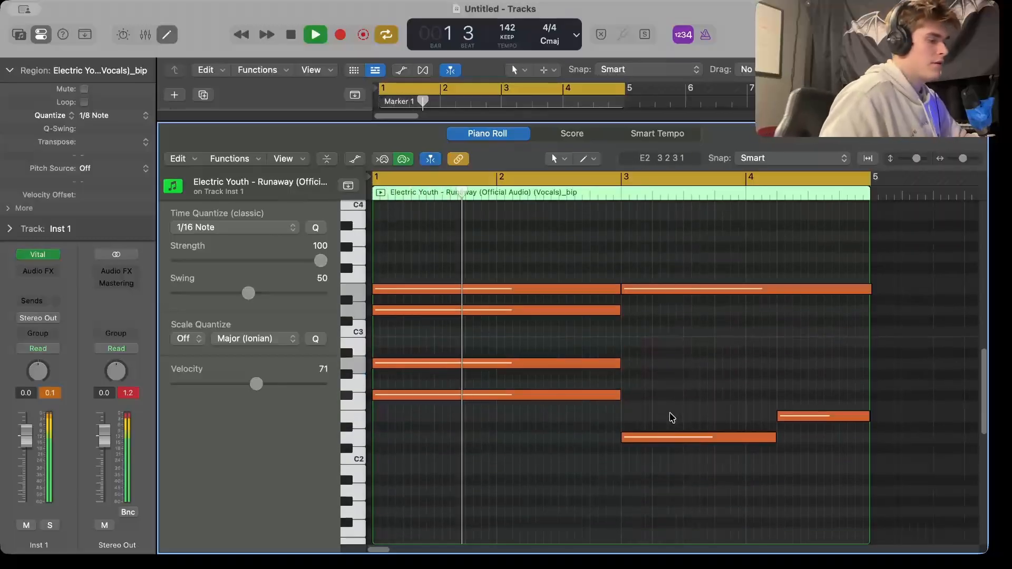
{"action": "scroll", "coordinate": [663, 407], "scroll_direction": "up", "scroll_amount": 2}
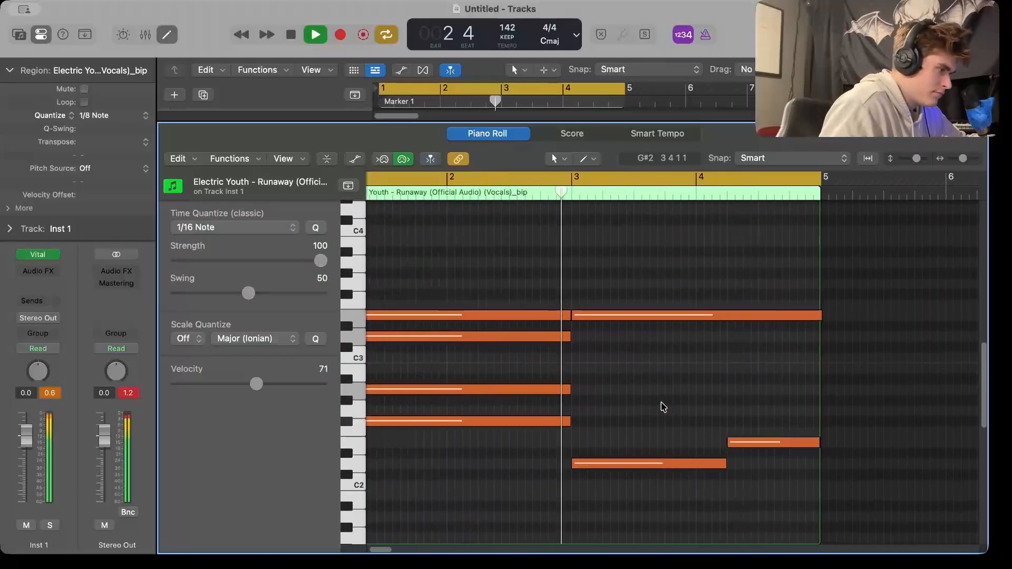
Copy the opening chord's D3 and A2 notes to bar 3 and transpose the copies down five semitones to A2 and E2
{"action": "key", "text": "space"}
{"action": "left_click_drag", "start_coordinate": [561, 401], "coordinate": [500, 340]}
{"action": "left_click_drag", "start_coordinate": [480, 336], "coordinate": [730, 335]}
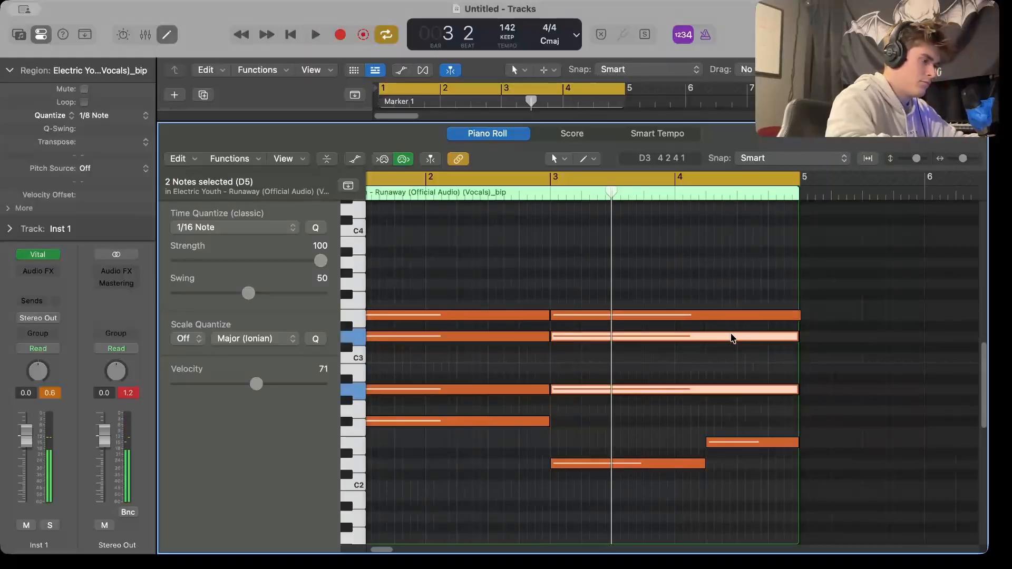
{"action": "key", "text": "alt+Down"}
{"action": "key", "text": "alt+Down"}
{"action": "key", "text": "alt+Down"}
{"action": "key", "text": "alt+Down"}
{"action": "key", "text": "alt+Down"}
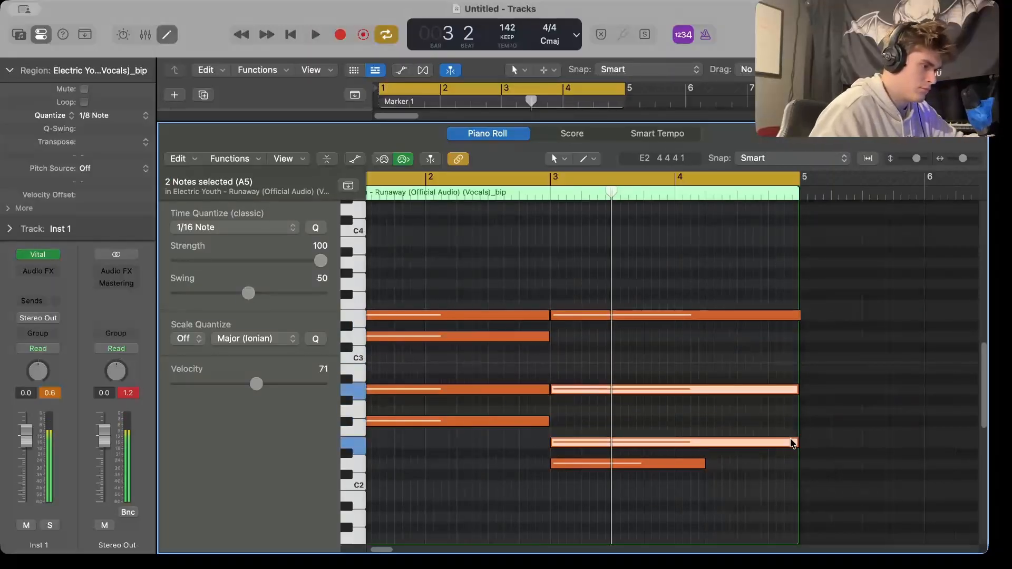
Shorten the copied A2 and E2 notes to end with the D2 bass note, and play the progression
{"action": "left_click_drag", "start_coordinate": [797, 443], "coordinate": [705, 451]}
{"action": "left_click", "coordinate": [723, 427]}
{"action": "key", "text": "space"}
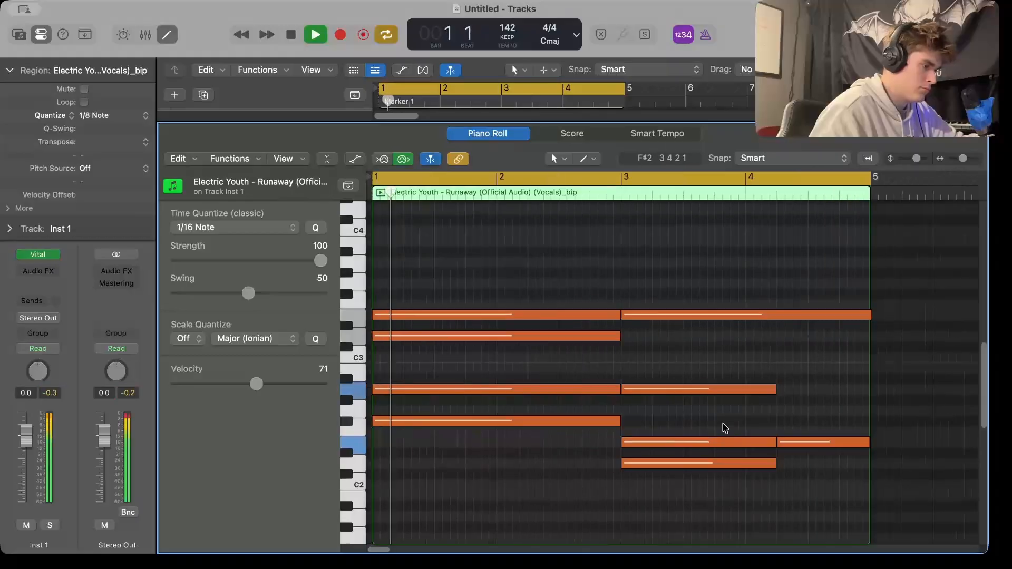
{"action": "scroll", "coordinate": [716, 434], "scroll_direction": "down", "scroll_amount": 1}
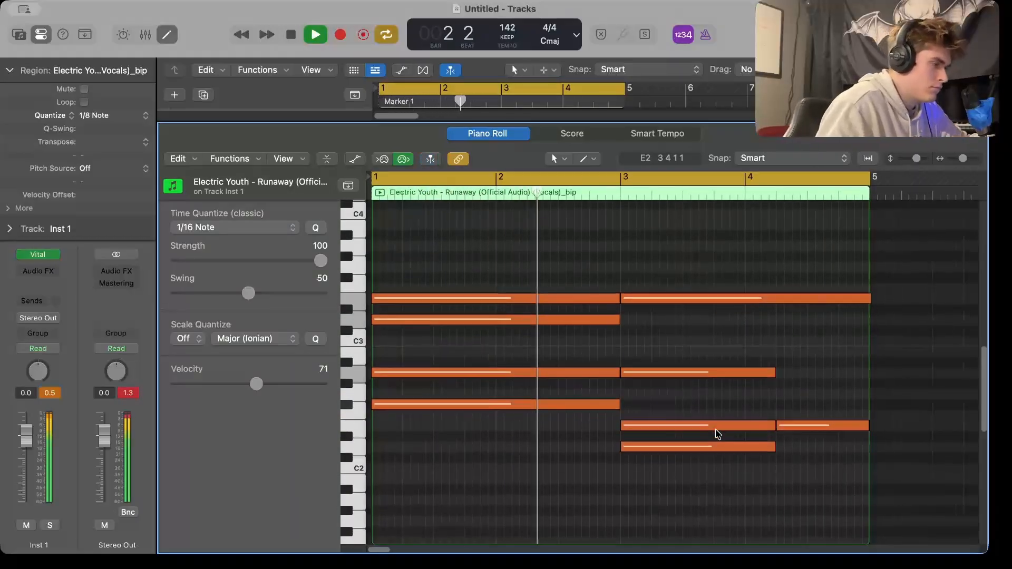
{"action": "scroll", "coordinate": [714, 437], "scroll_direction": "down", "scroll_amount": 1}
{"action": "key", "text": "space"}
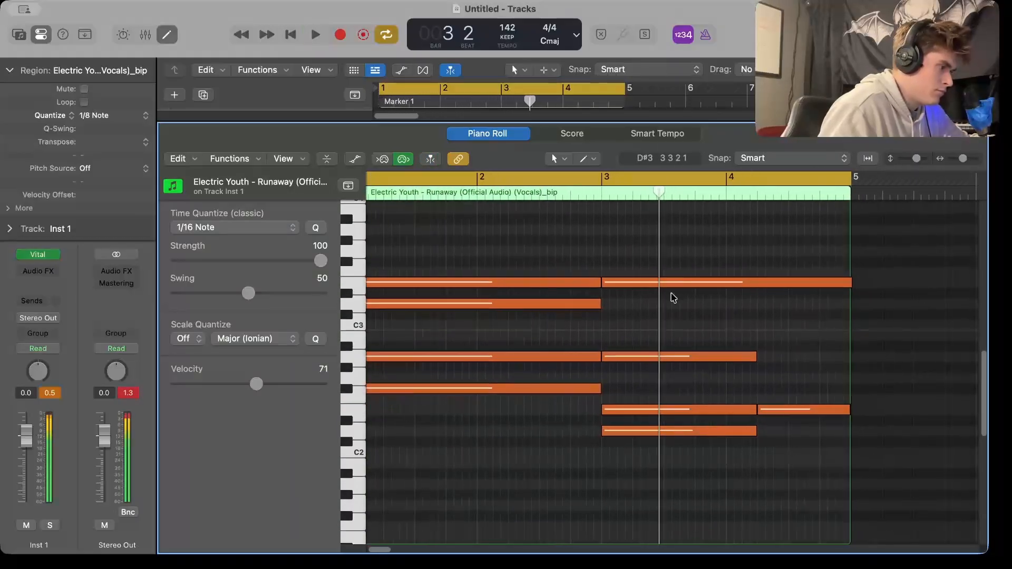
Select the second chord's notes and the opening chord's notes in turn to check how each chord is named
{"action": "left_click_drag", "start_coordinate": [662, 241], "coordinate": [679, 508]}
{"action": "scroll", "coordinate": [669, 503], "scroll_direction": "up", "scroll_amount": 1}
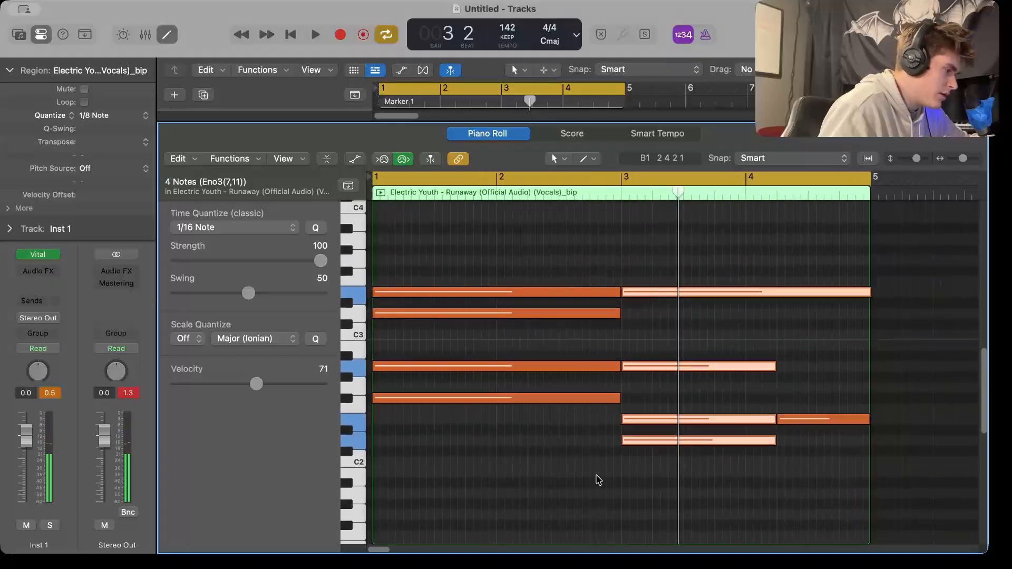
{"action": "left_click", "coordinate": [624, 479]}
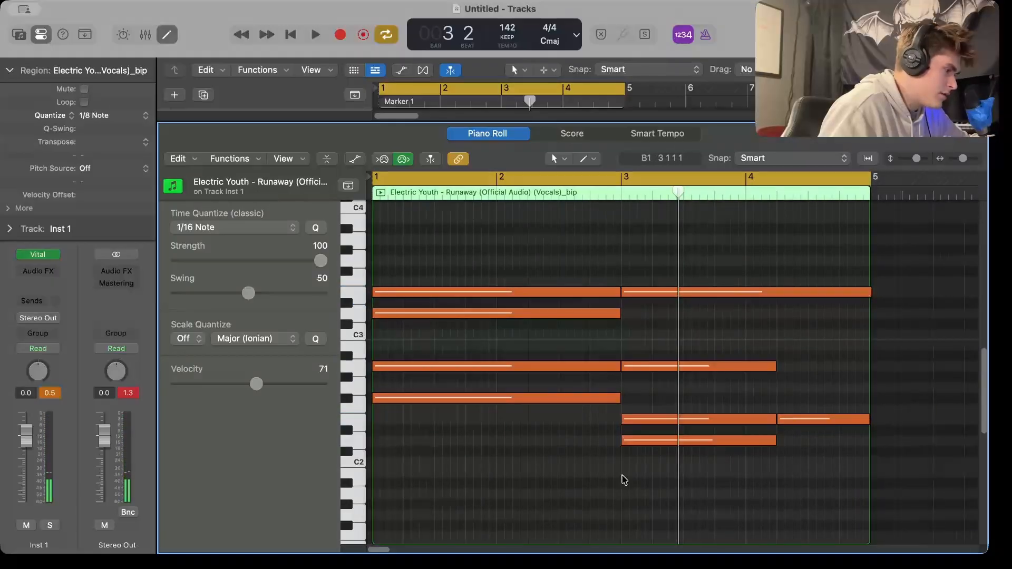
{"action": "left_click", "coordinate": [639, 445]}
{"action": "left_click_drag", "start_coordinate": [526, 454], "coordinate": [523, 229]}
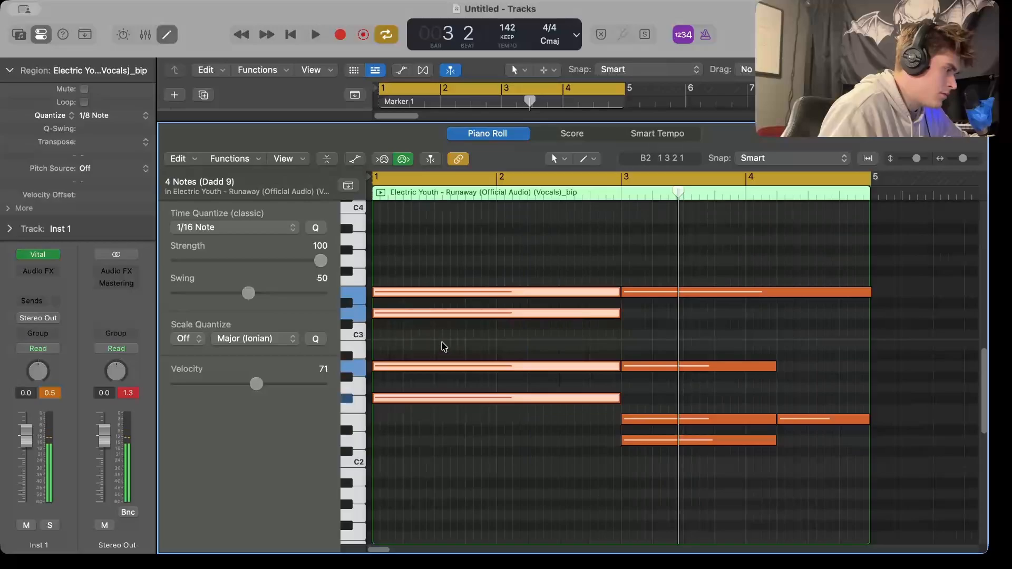
{"action": "left_click", "coordinate": [431, 343]}
Delete the D3 note from the opening chord, raise the second chord's A2 note to B2, and play the result
{"action": "left_click", "coordinate": [428, 314]}
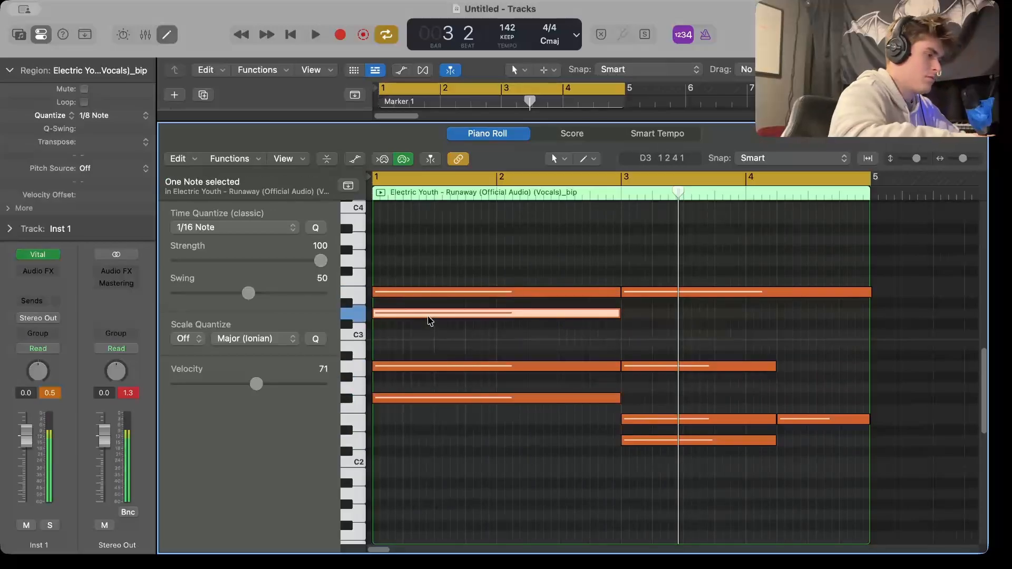
{"action": "left_click", "coordinate": [430, 319]}
{"action": "left_click", "coordinate": [658, 365]}
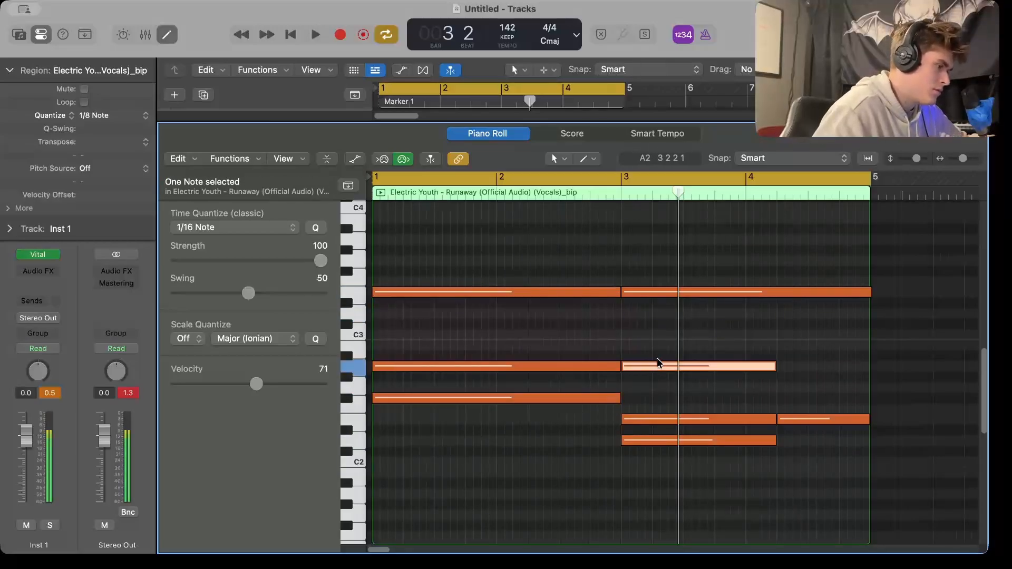
{"action": "mouse_move", "coordinate": [658, 363]}
{"action": "left_mouse_down"}
{"action": "mouse_move", "coordinate": [658, 321]}
{"action": "mouse_move", "coordinate": [657, 402]}
{"action": "mouse_move", "coordinate": [656, 346]}
{"action": "left_mouse_up"}
{"action": "key", "text": "space"}
{"action": "left_click", "coordinate": [660, 406]}
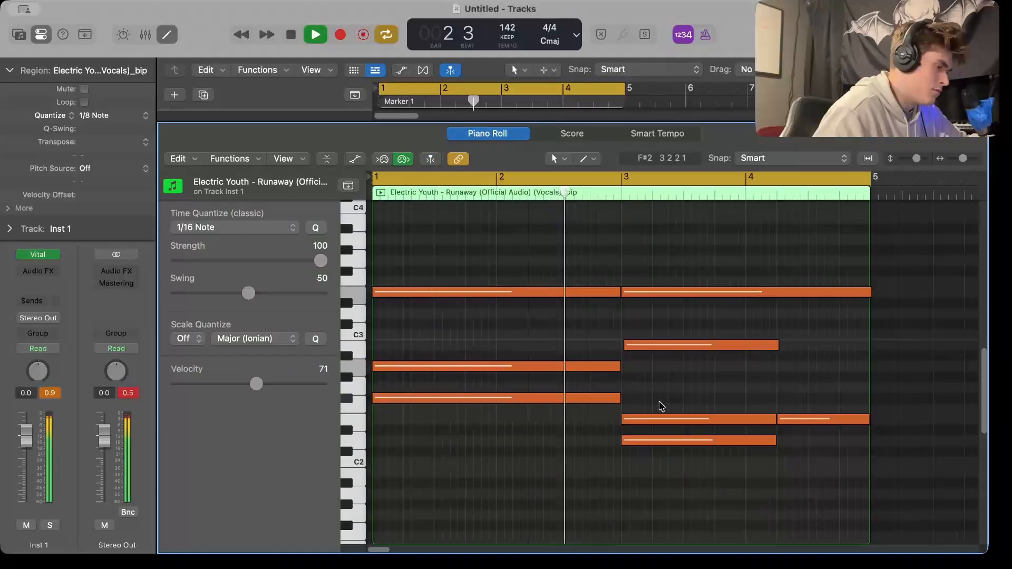
Stop playback and delete the E2 note that sits above the D2 bass note at bar 3
{"action": "left_click", "coordinate": [658, 419]}
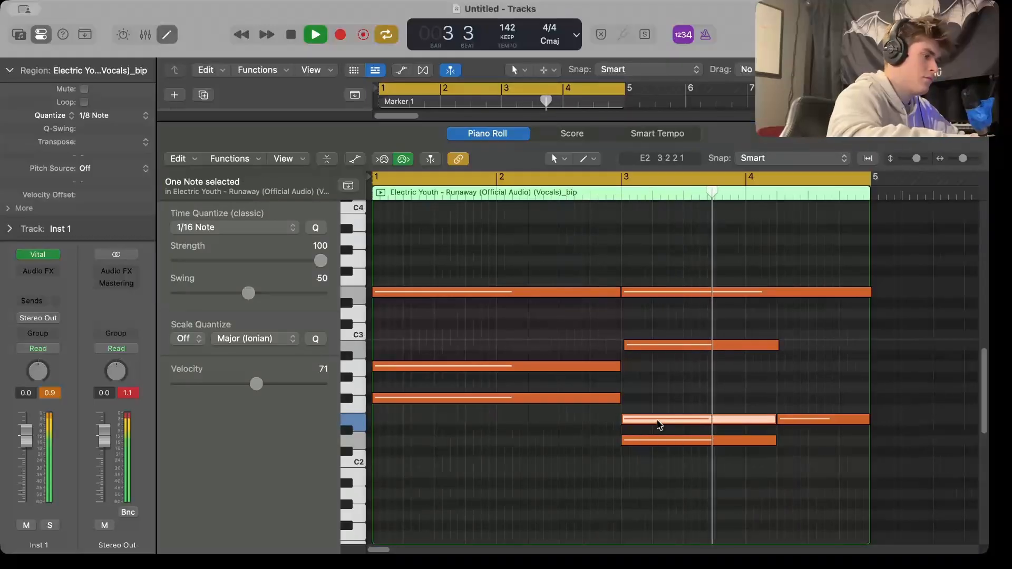
{"action": "key", "text": "space"}
{"action": "key", "text": "Delete"}
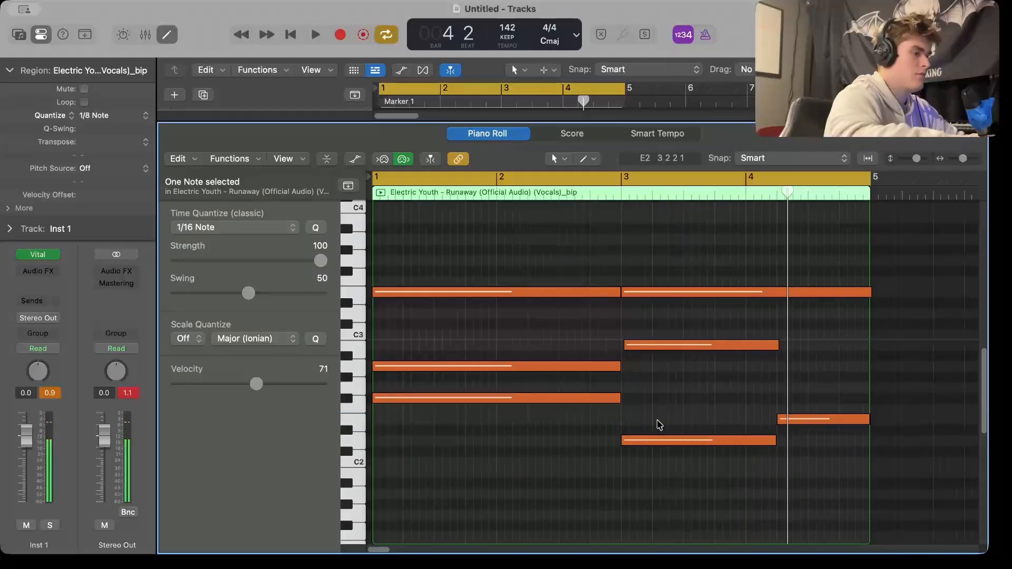
Reapply the region's quantize by switching it to Off and back to 1/8 Note, and play from the start
{"action": "left_click", "coordinate": [103, 117]}
{"action": "left_click", "coordinate": [103, 117]}
{"action": "left_click", "coordinate": [103, 116]}
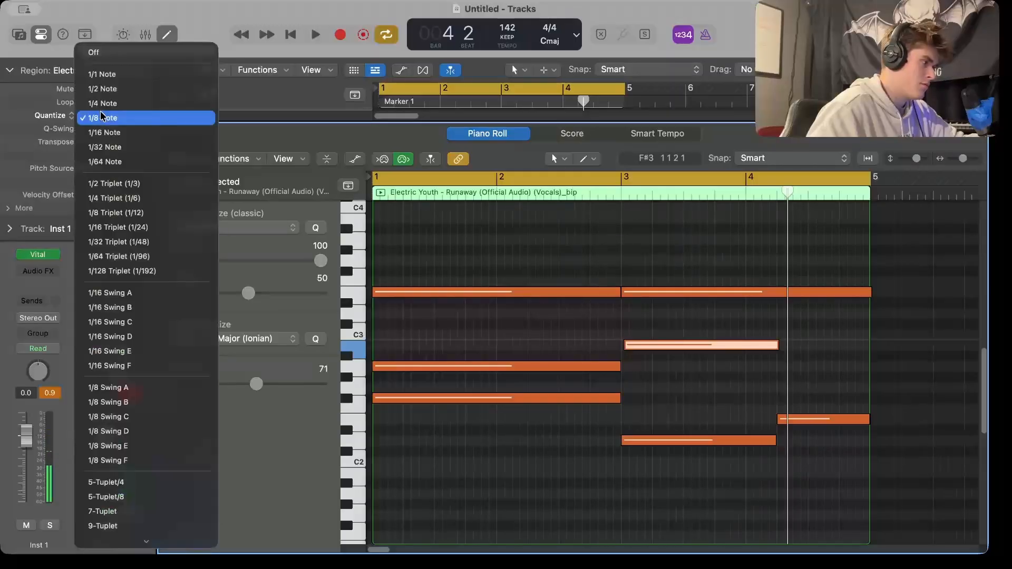
{"action": "left_click", "coordinate": [94, 52]}
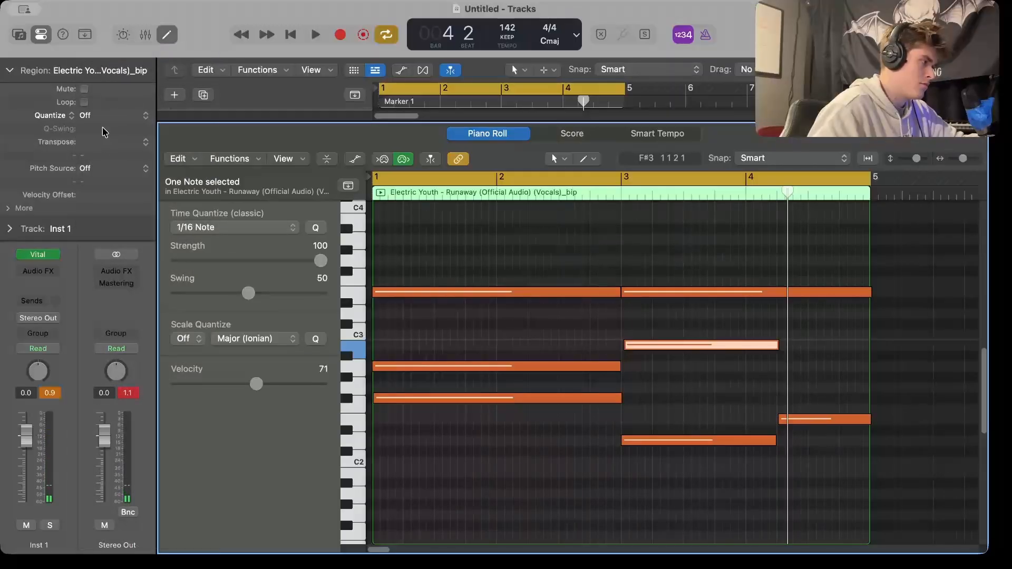
{"action": "left_click", "coordinate": [103, 117]}
{"action": "left_click", "coordinate": [108, 179]}
{"action": "key", "text": "Return"}
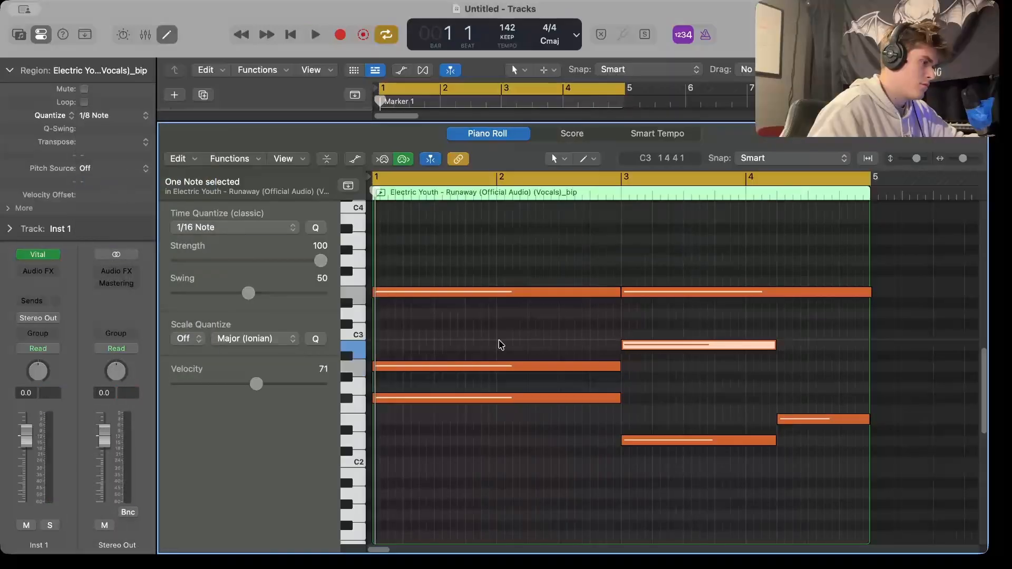
{"action": "key", "text": "space"}
{"action": "left_click", "coordinate": [694, 427]}
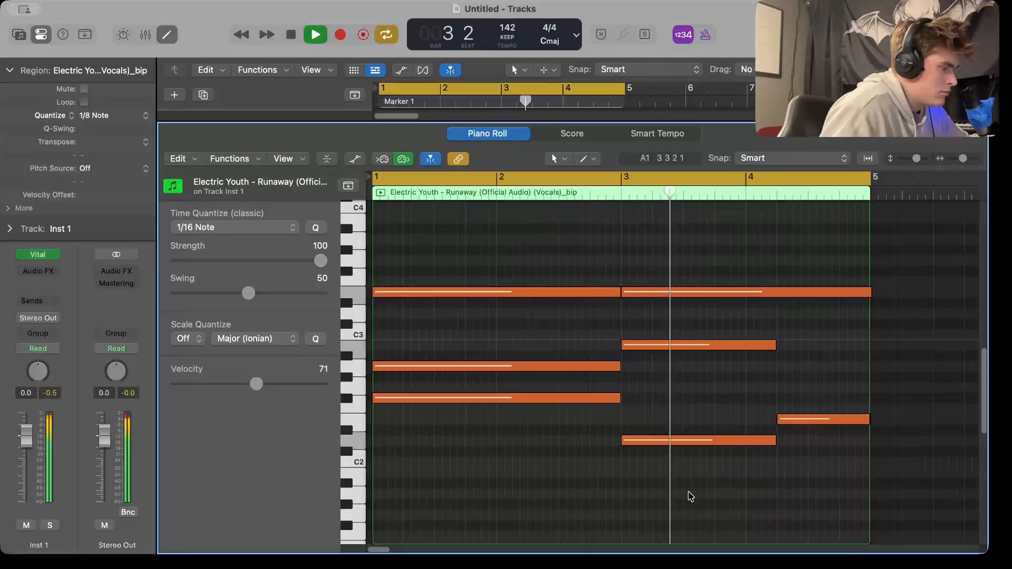
Lower the E3 note across bars 3 and 4 to D3 and listen to the changed chord
{"action": "key", "text": "space"}
{"action": "left_click_drag", "start_coordinate": [654, 293], "coordinate": [652, 319]}
{"action": "key", "text": "space"}
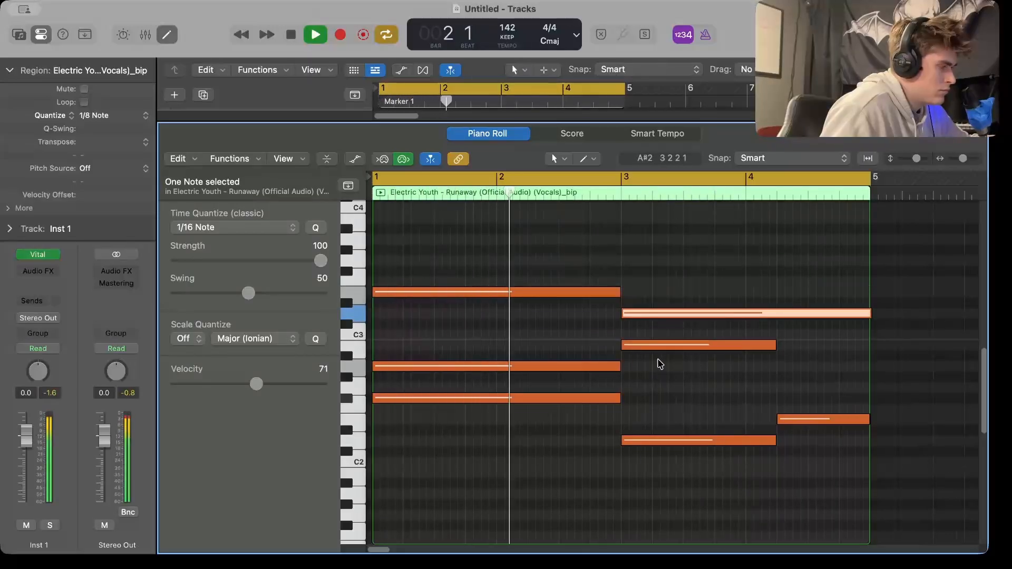
{"action": "scroll", "coordinate": [659, 363], "scroll_direction": "right", "scroll_amount": 2}
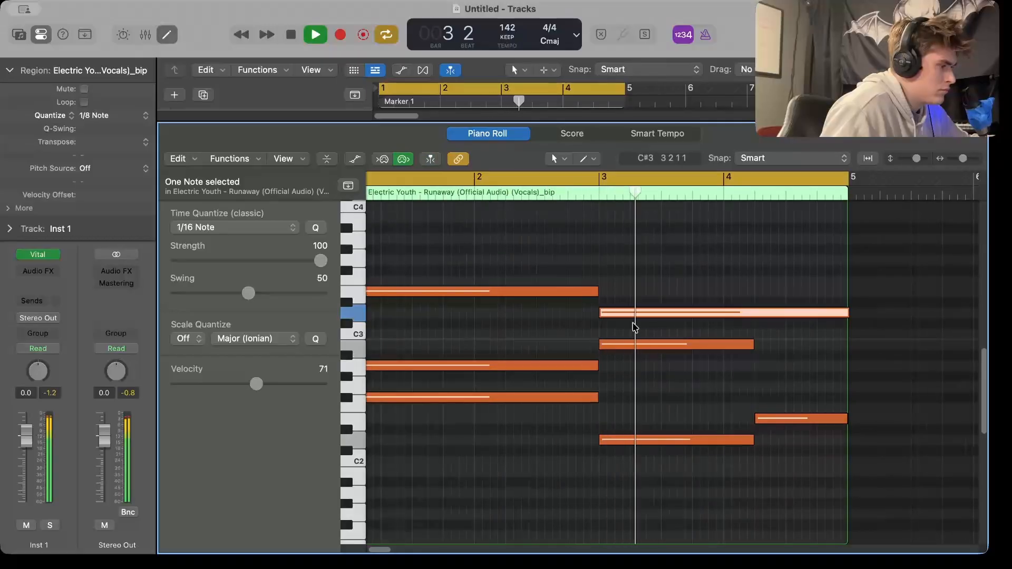
Lower the D3 note to B2 and add an A2 note spanning bars 3 and 4, playing the result
{"action": "key", "text": "space"}
{"action": "left_click_drag", "start_coordinate": [626, 313], "coordinate": [625, 345]}
{"action": "left_click_drag", "start_coordinate": [605, 388], "coordinate": [609, 368]}
{"action": "key", "text": "space"}
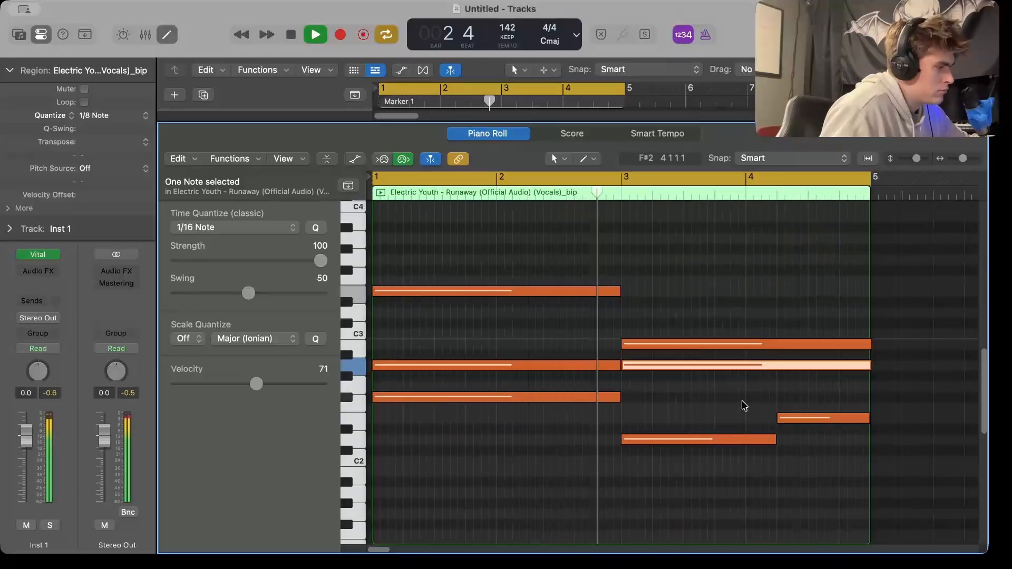
Delete the A2 note across bars 3 and 4 and draw it again at bar 3
{"action": "left_click", "coordinate": [691, 390]}
{"action": "left_click", "coordinate": [662, 370]}
{"action": "key", "text": "space"}
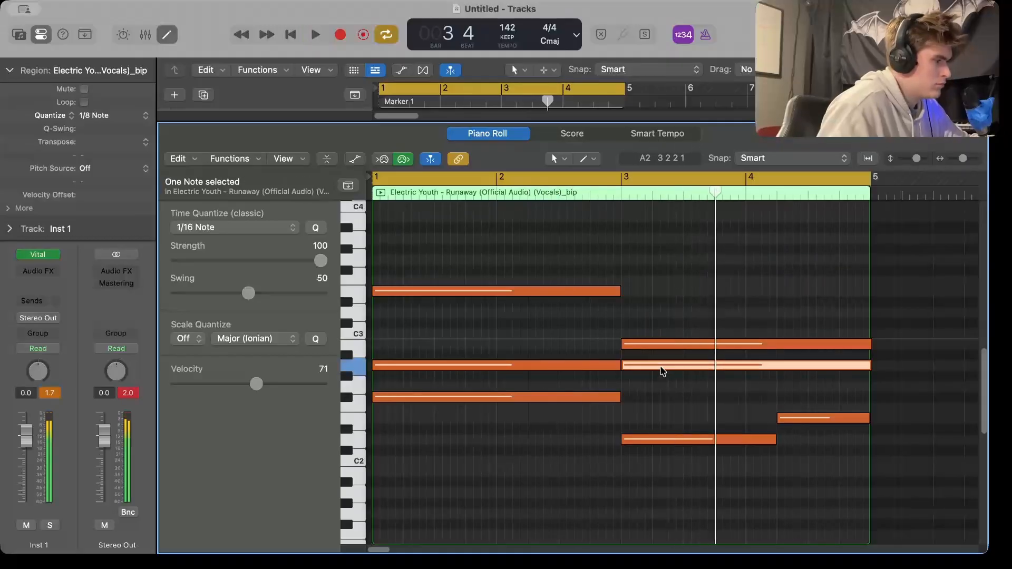
{"action": "key", "text": "Delete"}
{"action": "left_click", "coordinate": [624, 365], "text": "super"}
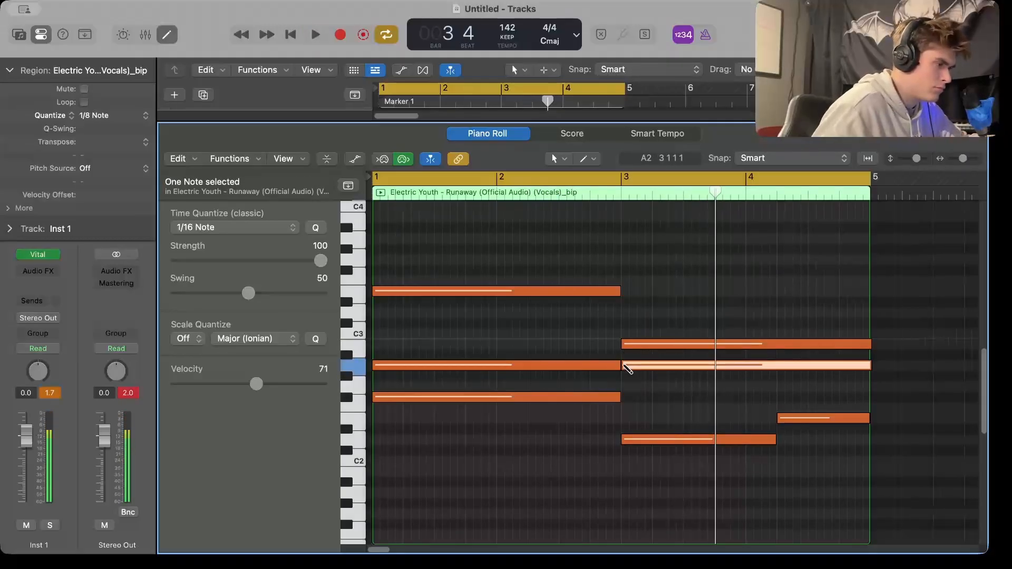
Delete the longer overlapping B2 note, extend the remaining B2 almost to the end of bar 4, and play the progression
{"action": "left_click", "coordinate": [630, 344]}
{"action": "key", "text": "Delete"}
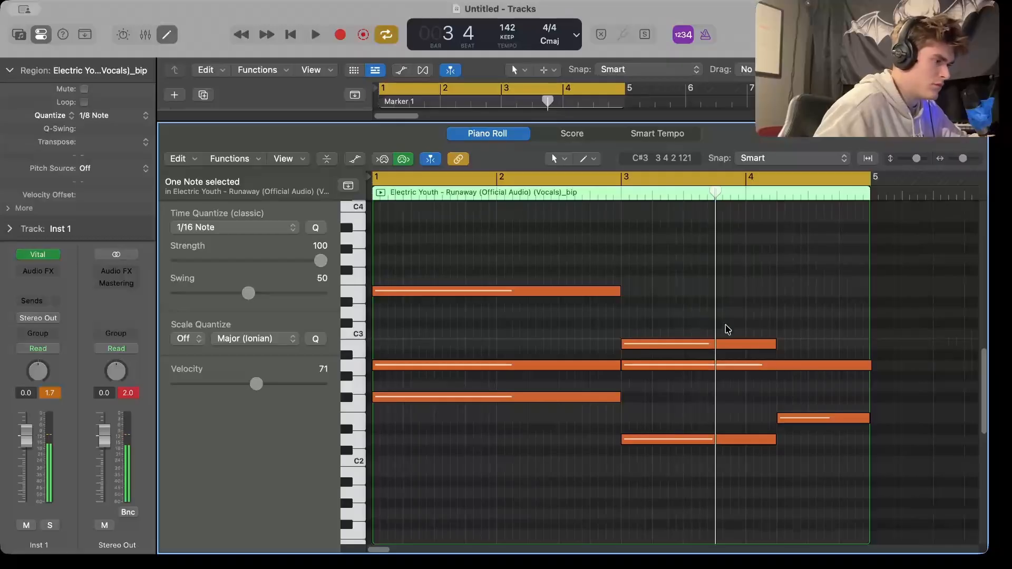
{"action": "left_click_drag", "start_coordinate": [775, 343], "coordinate": [861, 344]}
{"action": "left_click", "coordinate": [779, 285]}
{"action": "key", "text": "space"}
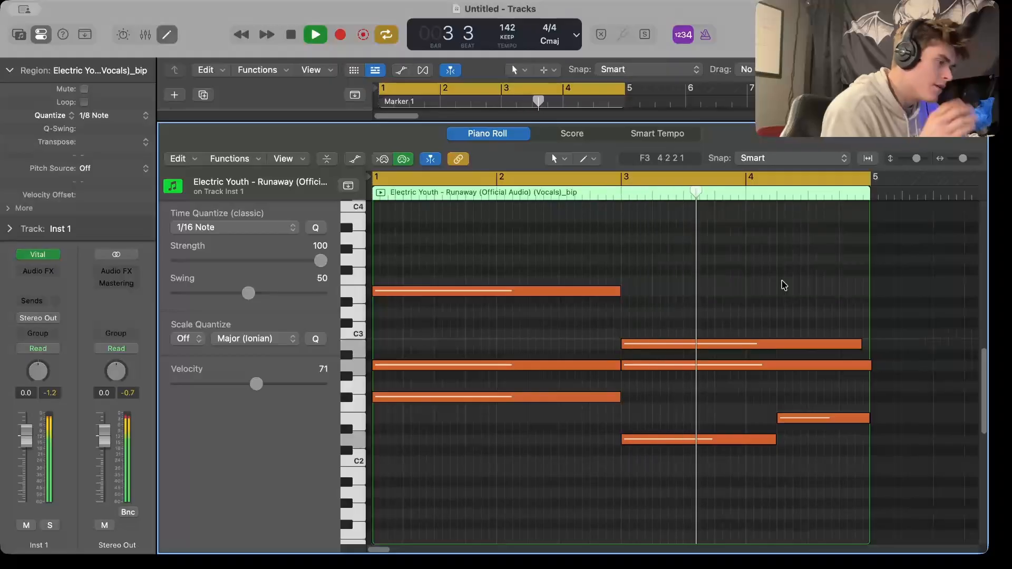
{"action": "key", "text": "space"}
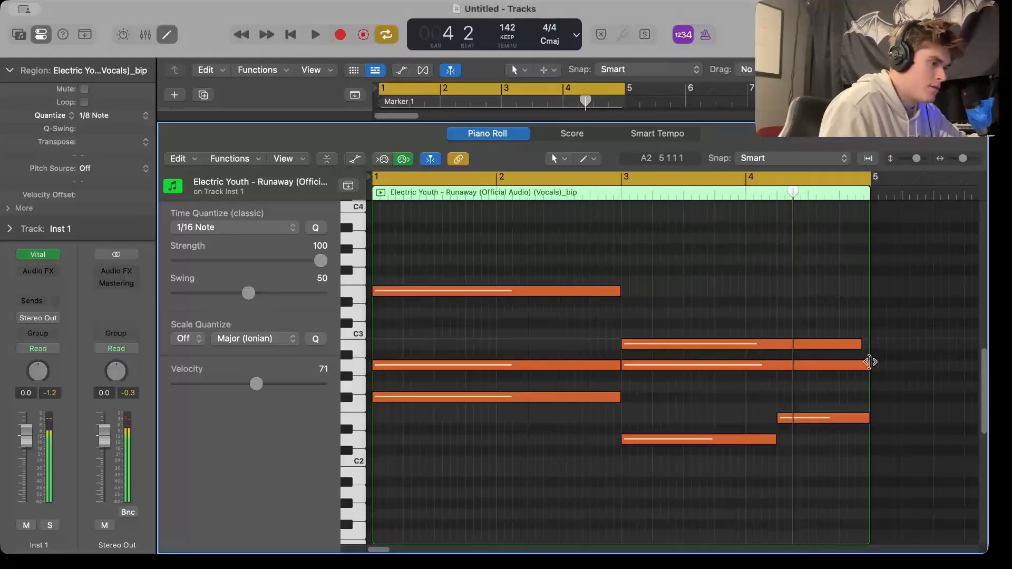
Shorten B2 and A2 to the D2 bass note's end, copy them above the final E2 trimmed to the region's end, and play
{"action": "left_click_drag", "start_coordinate": [895, 393], "coordinate": [829, 337]}
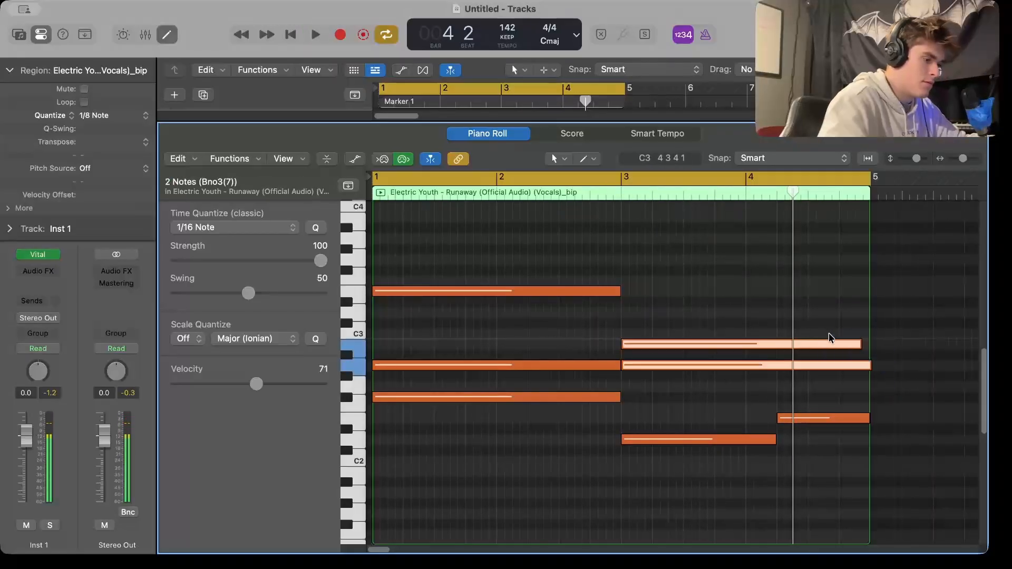
{"action": "key", "text": "shift+backslash"}
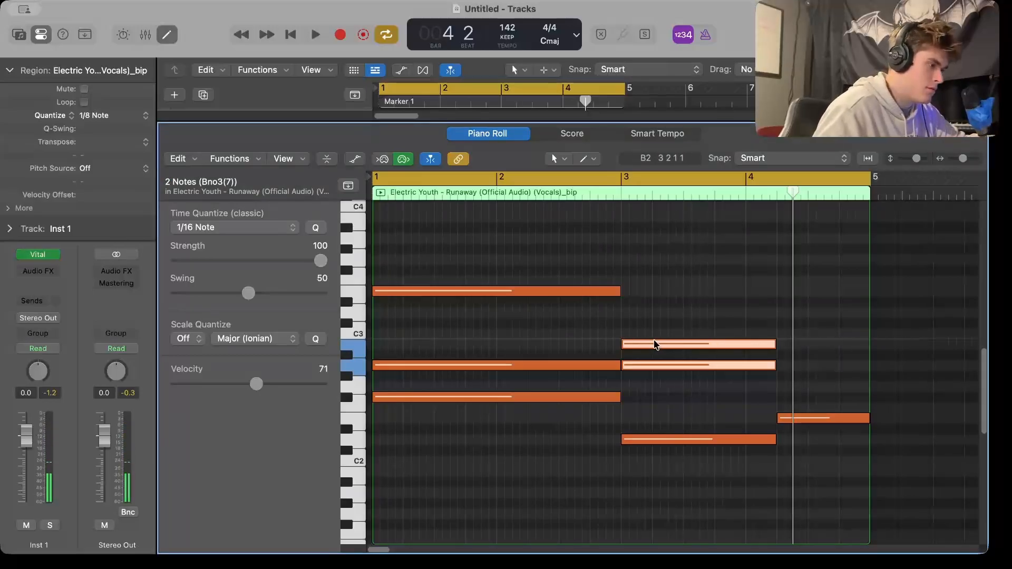
{"action": "left_click_drag", "start_coordinate": [654, 343], "coordinate": [814, 347]}
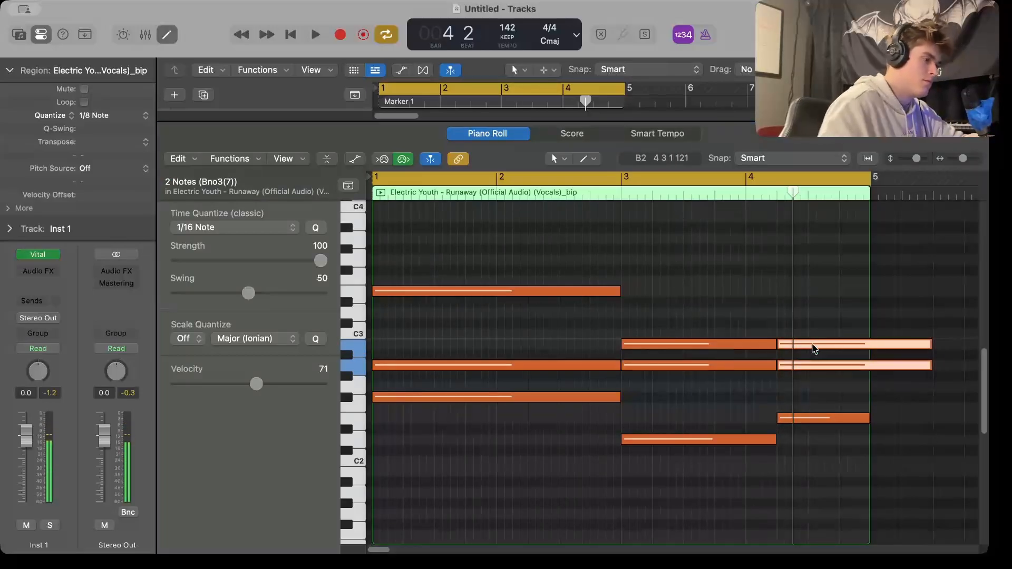
{"action": "key", "text": "shift+backslash"}
{"action": "left_click_drag", "start_coordinate": [921, 495], "coordinate": [429, 236]}
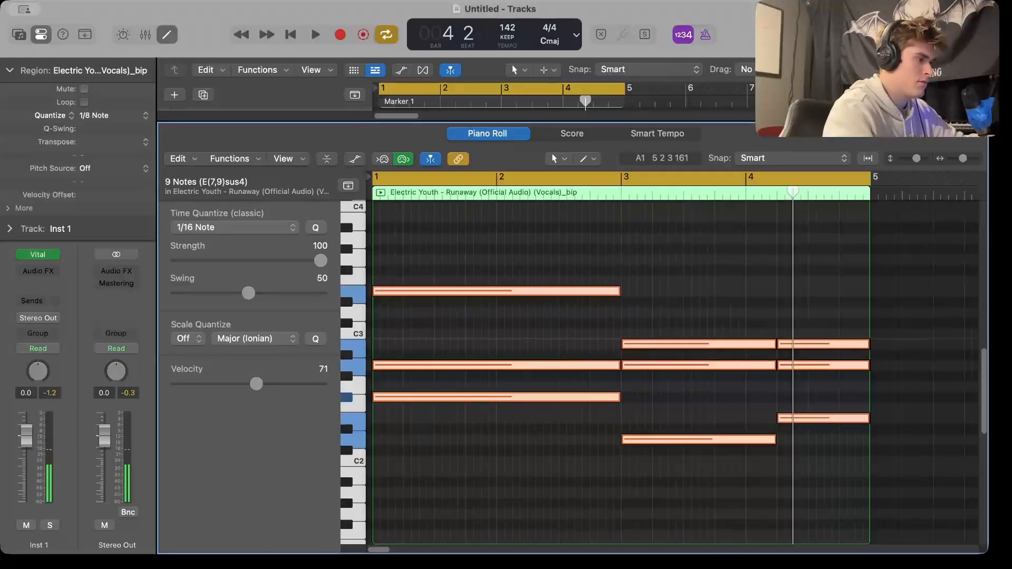
{"action": "key", "text": "space"}
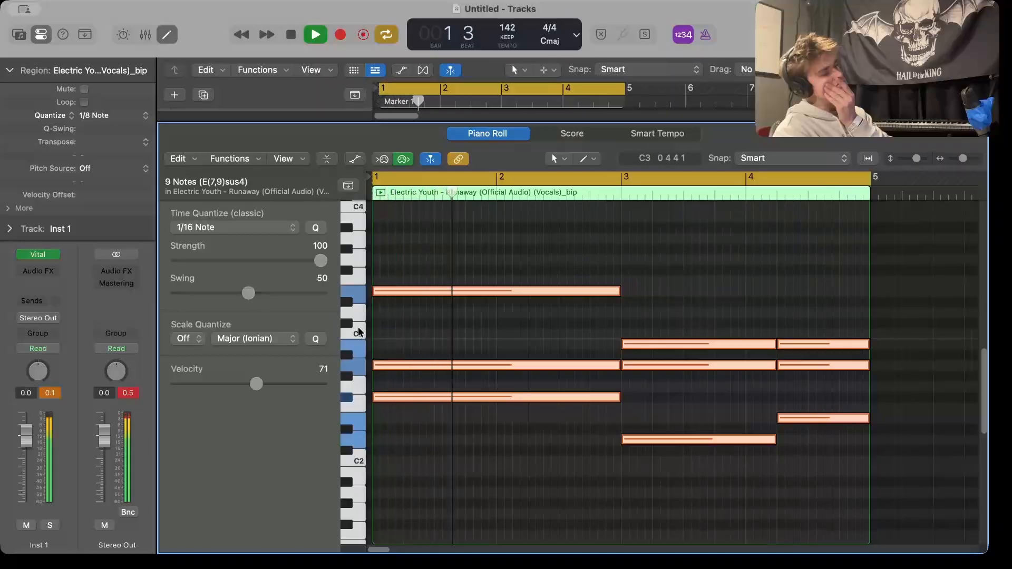
Close the piano roll and inspector, and add the Trendy Way - 808 One Shot - C sample on a new track at bar 1
{"action": "key", "text": "e"}
{"action": "key", "text": "i"}
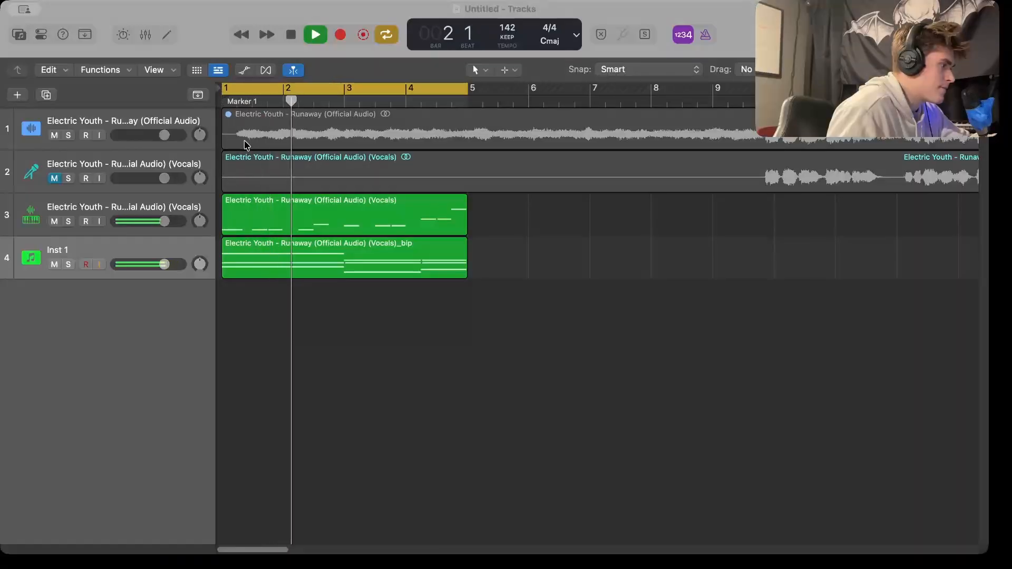
{"action": "left_click_drag", "start_coordinate": [265, 386], "coordinate": [283, 323]}
Open the Inst 1 chord region and select its F#2, D2 and E2 bass notes to check the roots
{"action": "double_click", "coordinate": [238, 275]}
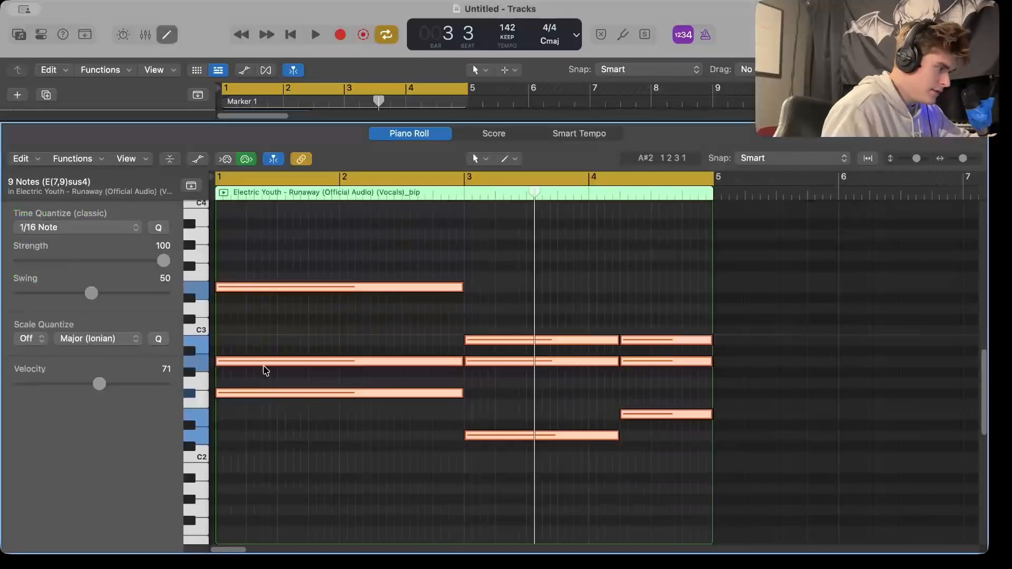
{"action": "left_click", "coordinate": [203, 440]}
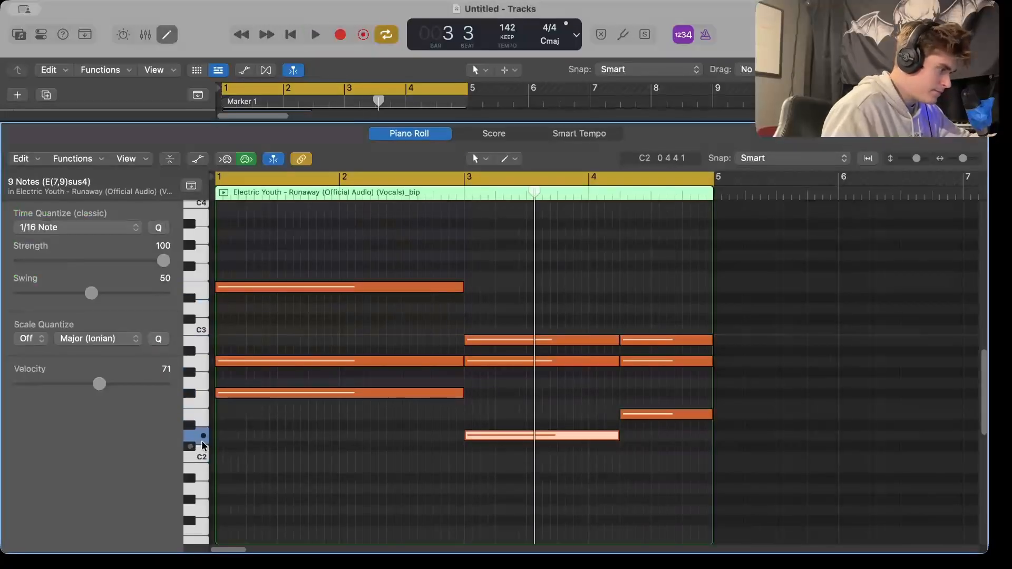
{"action": "left_click", "coordinate": [193, 396], "text": "shift"}
{"action": "left_click", "coordinate": [167, 35]}
Transpose the 808 one-shot region to +6 semitones and play it against the chords
{"action": "left_click", "coordinate": [263, 333]}
{"action": "left_click", "coordinate": [274, 316]}
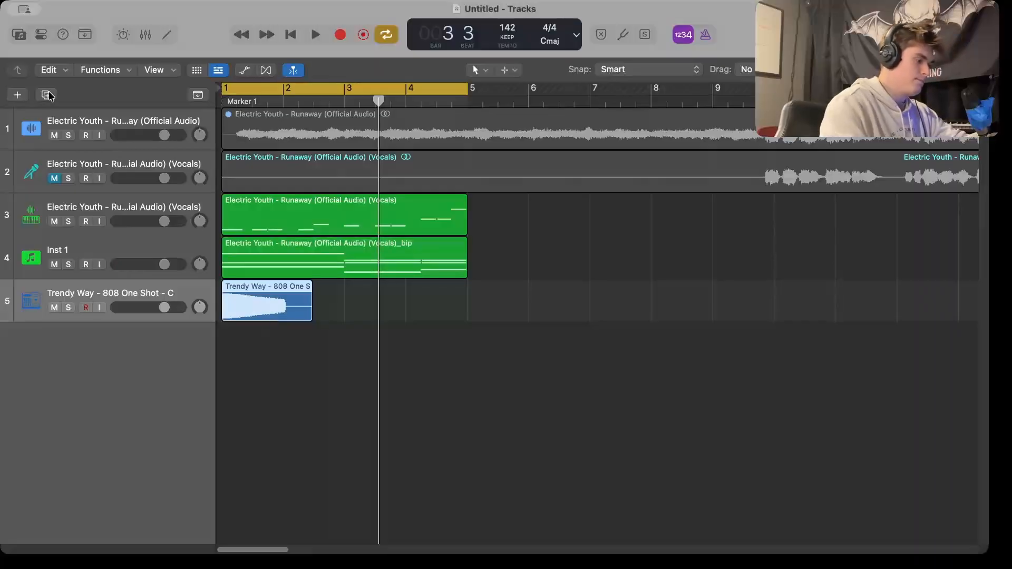
{"action": "key", "text": "space"}
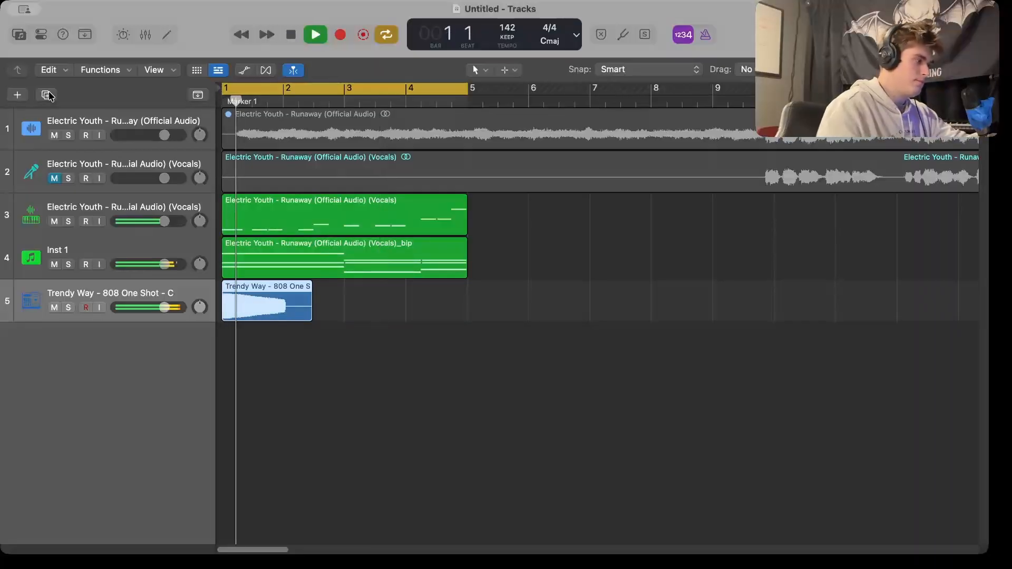
{"action": "scroll", "coordinate": [372, 304], "scroll_direction": "up", "scroll_amount": 15}
{"action": "scroll", "coordinate": [375, 305], "scroll_direction": "left", "scroll_amount": 20}
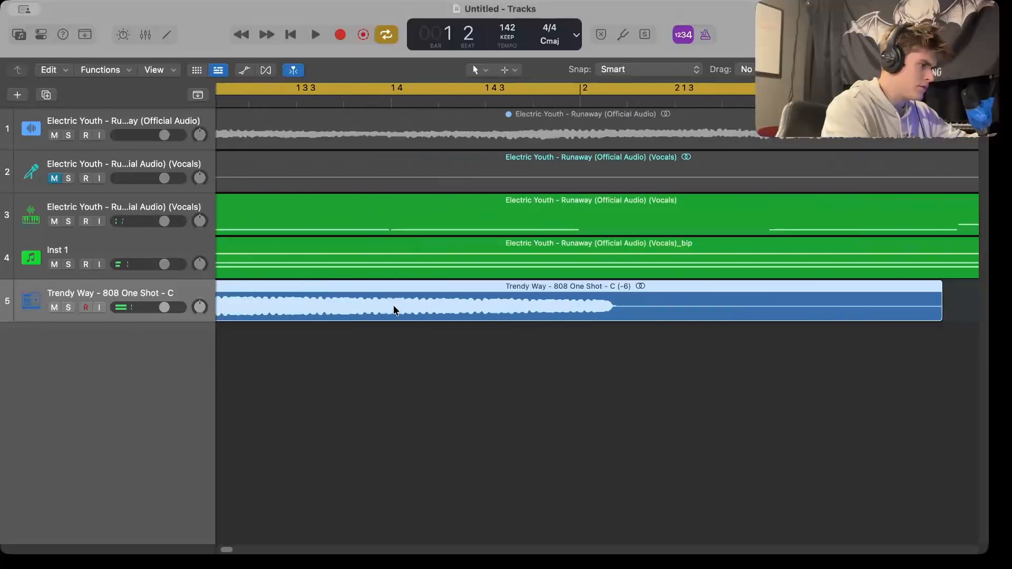
{"action": "scroll", "coordinate": [395, 310], "scroll_direction": "down", "scroll_amount": 10}
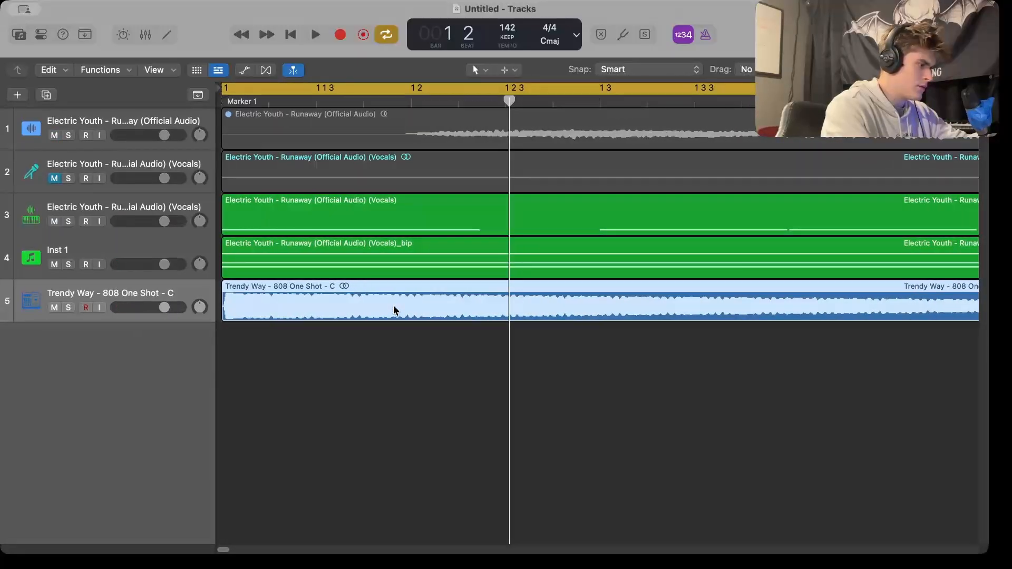
{"action": "key", "text": "space"}
{"action": "scroll", "coordinate": [396, 310], "scroll_direction": "down", "scroll_amount": 8}
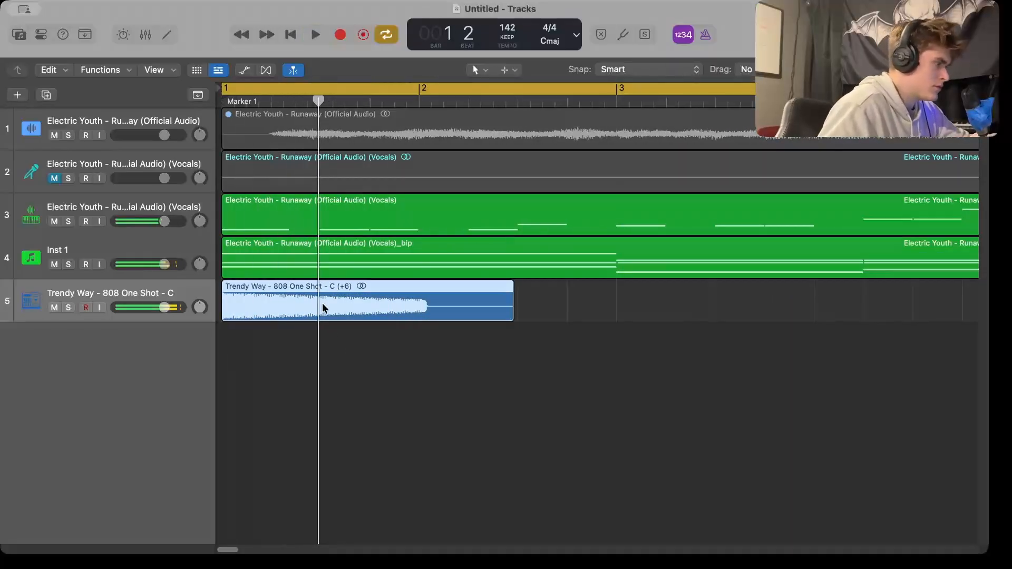
Copy the 808 hit to 1 3, 1 4, 2 2, 2 3 3 and bar 3, cutting each hit at the following one, and play
{"action": "left_click_drag", "start_coordinate": [323, 306], "coordinate": [468, 320]}
{"action": "key", "text": "space"}
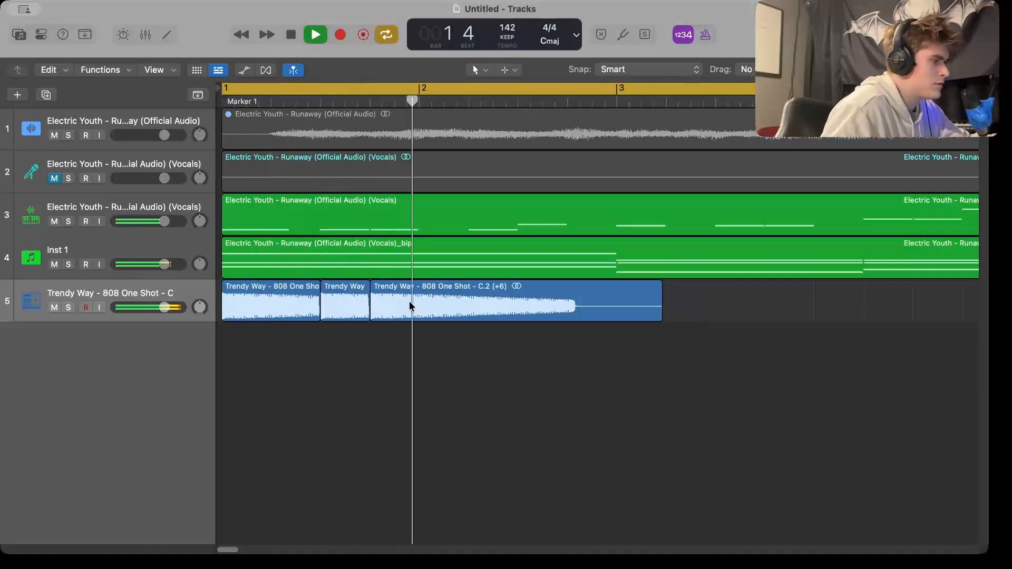
{"action": "left_click_drag", "start_coordinate": [409, 303], "coordinate": [667, 317]}
{"action": "key", "text": "space"}
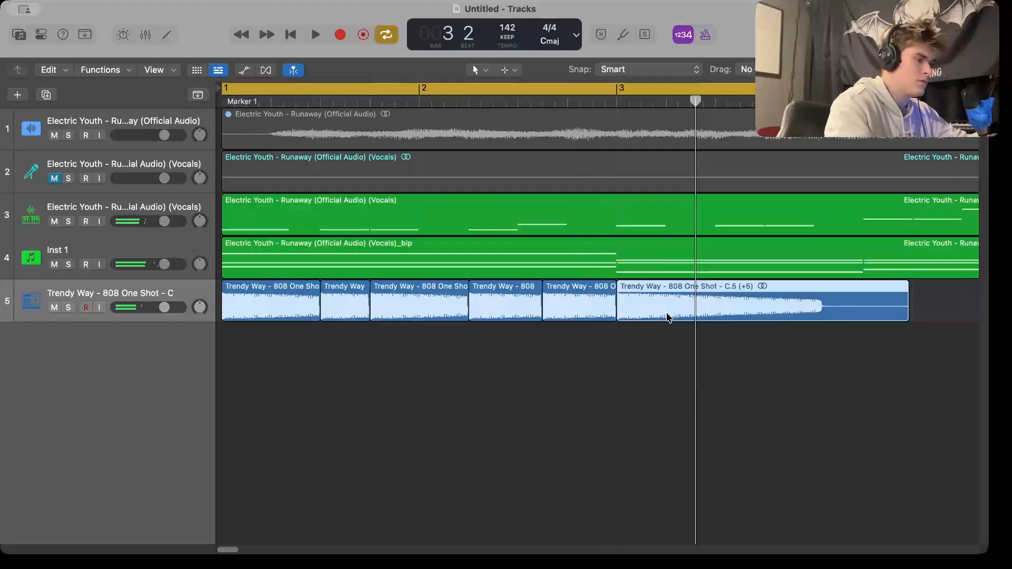
Transpose the bar 3 808 hit to +1 semitone and check it against the chord region's bass notes
{"action": "key", "text": "space"}
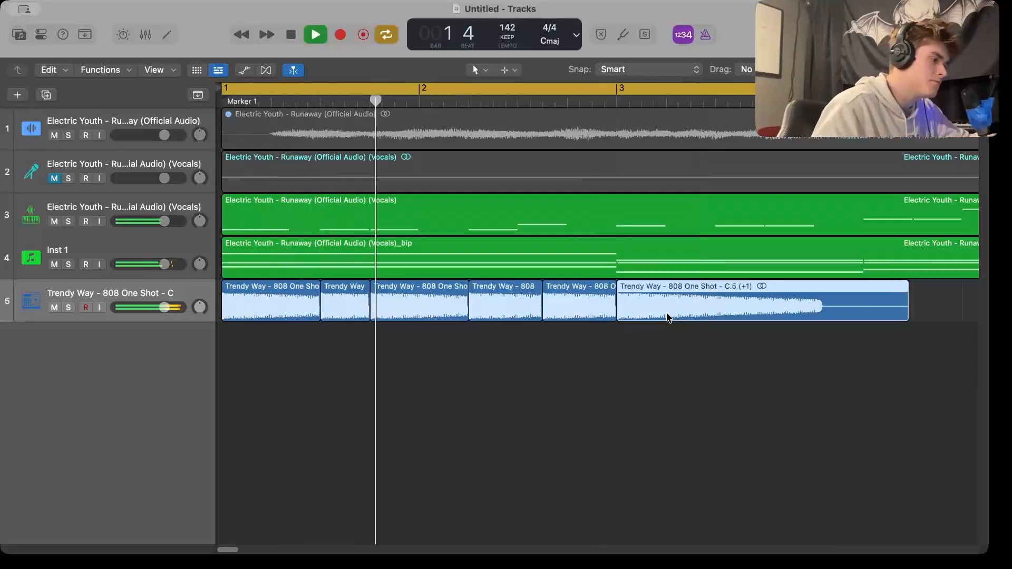
{"action": "left_click", "coordinate": [648, 273]}
{"action": "double_click", "coordinate": [648, 273]}
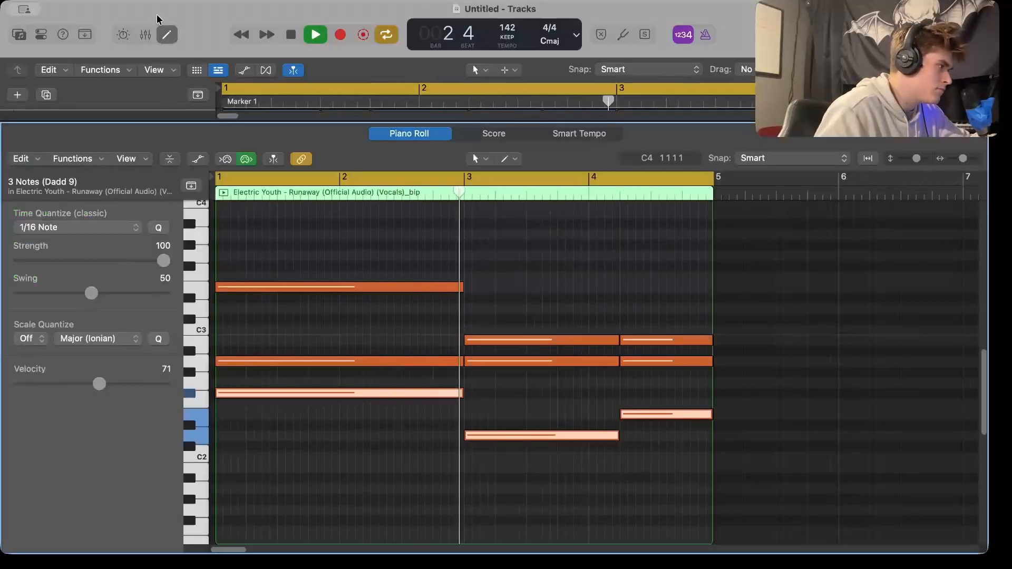
{"action": "left_click", "coordinate": [167, 35]}
{"action": "left_click", "coordinate": [711, 331]}
{"action": "key", "text": "space"}
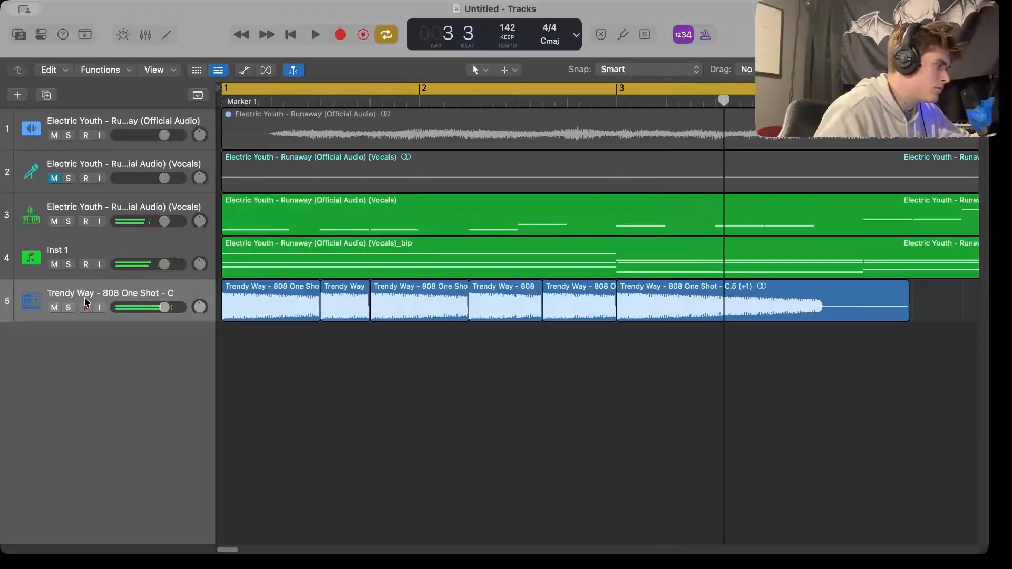
Transpose all the 808 hits up an octave, set the bar 3 hit to +14 semitones, and play the loop
{"action": "mouse_move", "coordinate": [675, 385]}
{"action": "left_mouse_down"}
{"action": "mouse_move", "coordinate": [224, 316]}
{"action": "mouse_move", "coordinate": [224, 306]}
{"action": "left_mouse_up"}
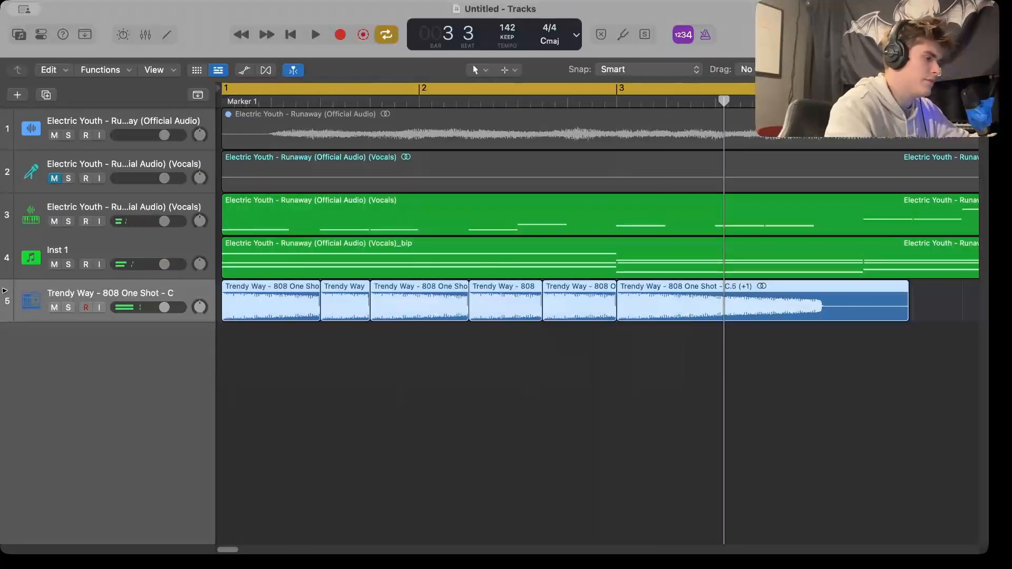
{"action": "key", "text": "space"}
{"action": "left_click", "coordinate": [519, 487]}
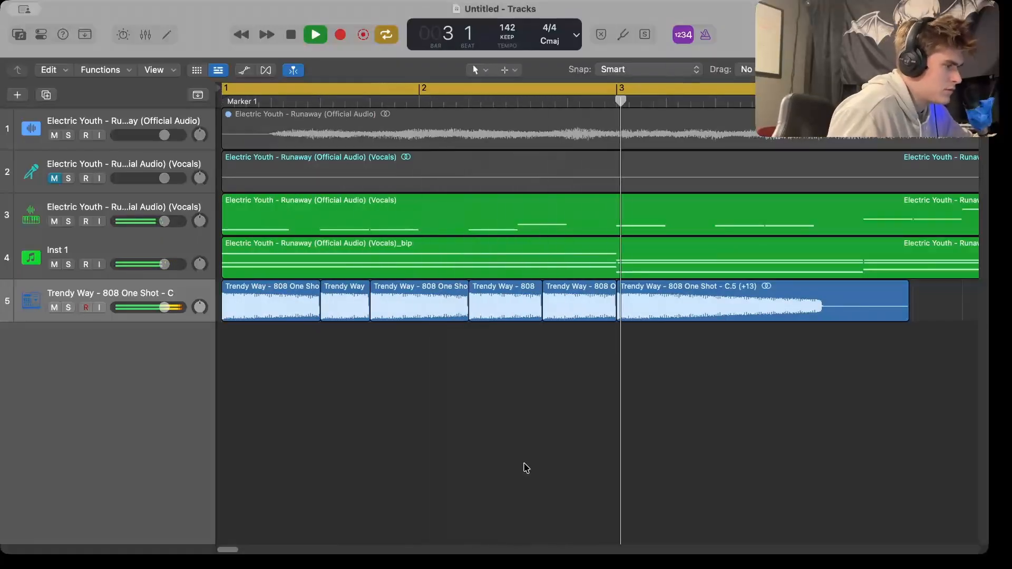
{"action": "key", "text": "space"}
{"action": "left_click", "coordinate": [663, 318]}
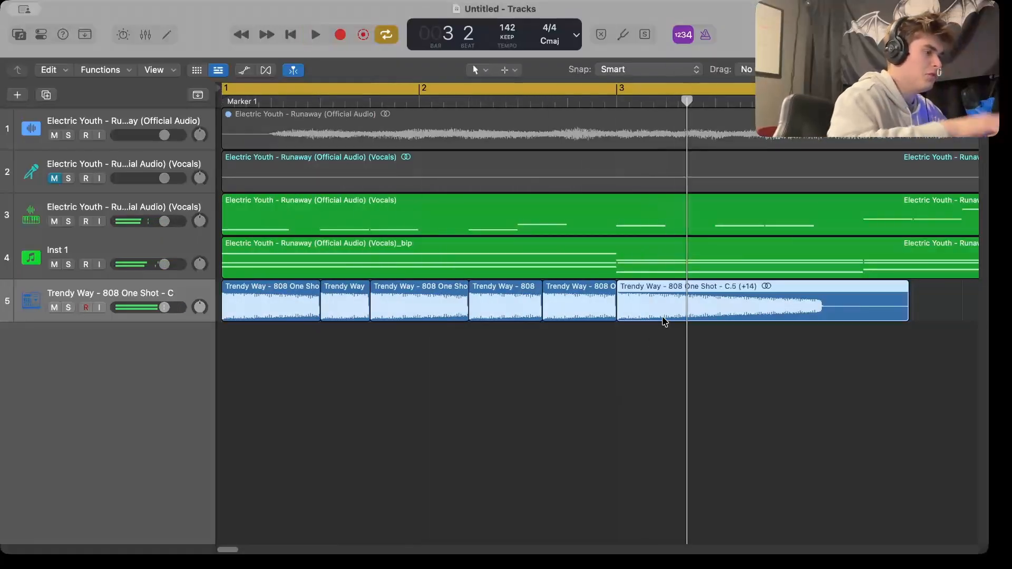
{"action": "key", "text": "space"}
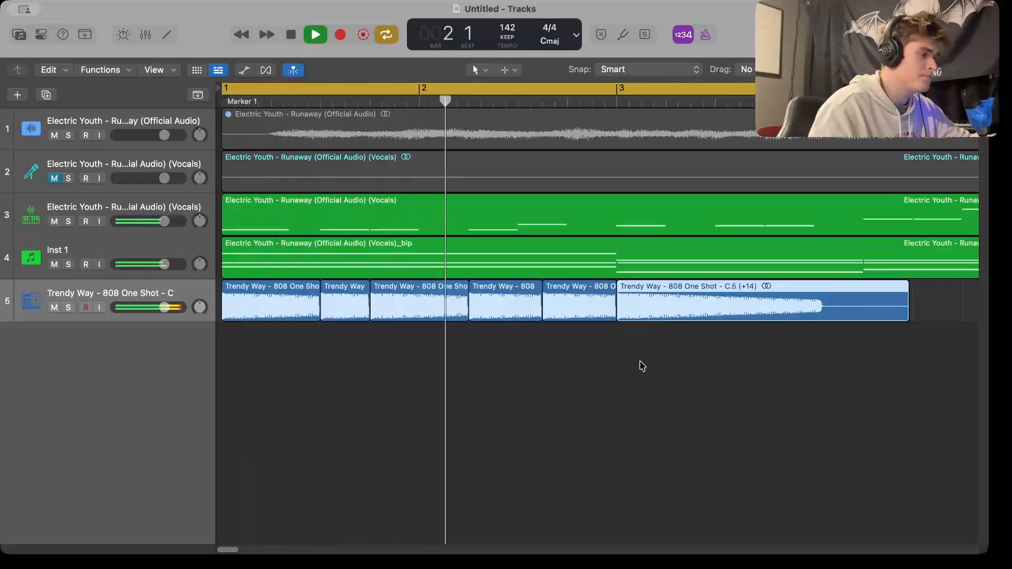
{"action": "left_click", "coordinate": [640, 362]}
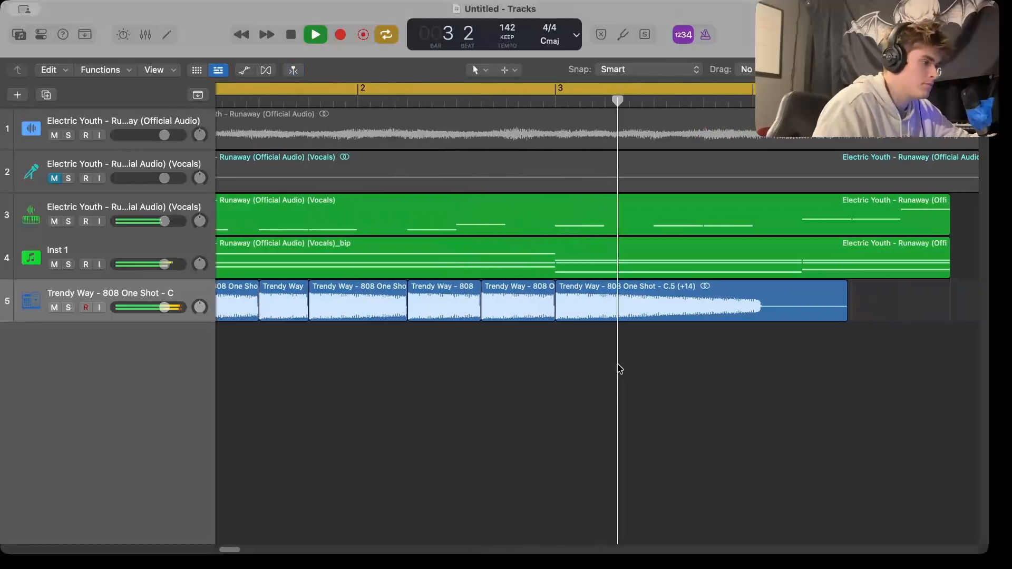
Continue the 808 pattern across bars 3 and 4 with copies of the hit at 3 3, 3 4, 4 2 and 4 3 3
{"action": "key", "text": "space"}
{"action": "left_click_drag", "start_coordinate": [601, 307], "coordinate": [774, 310]}
{"action": "left_click_drag", "start_coordinate": [775, 311], "coordinate": [949, 316]}
Check the final chord's bass note, select the two 808 hits beneath it, trim the last one to bar 5, and play
{"action": "double_click", "coordinate": [858, 252]}
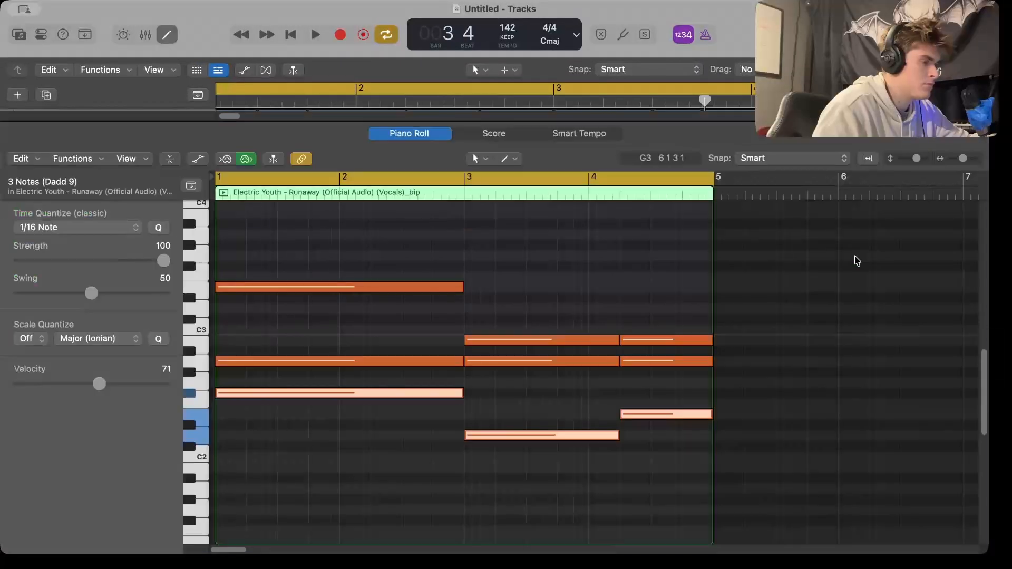
{"action": "left_click", "coordinate": [172, 34]}
{"action": "left_click_drag", "start_coordinate": [915, 357], "coordinate": [838, 315]}
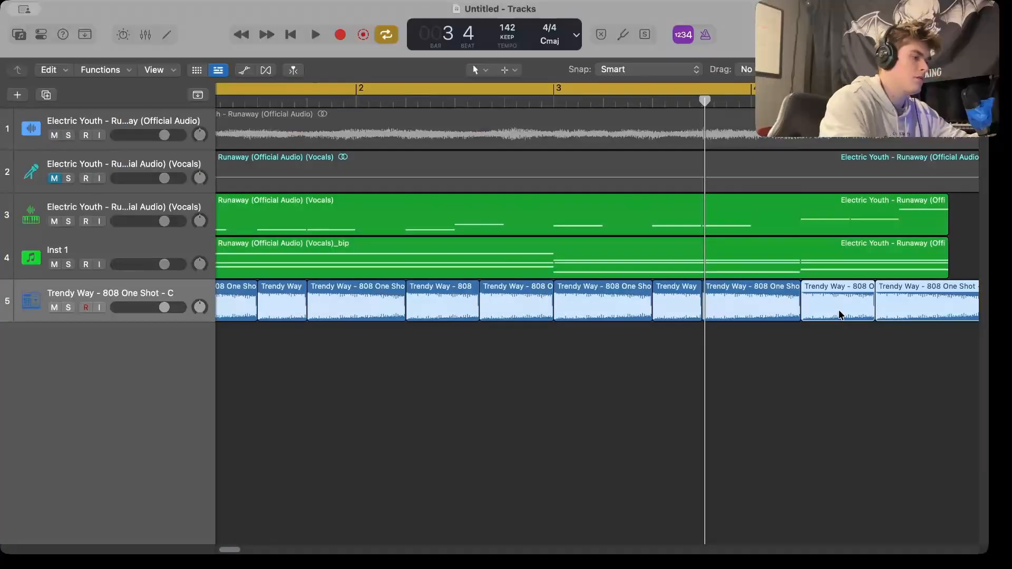
{"action": "key", "text": "z"}
{"action": "key", "text": "space"}
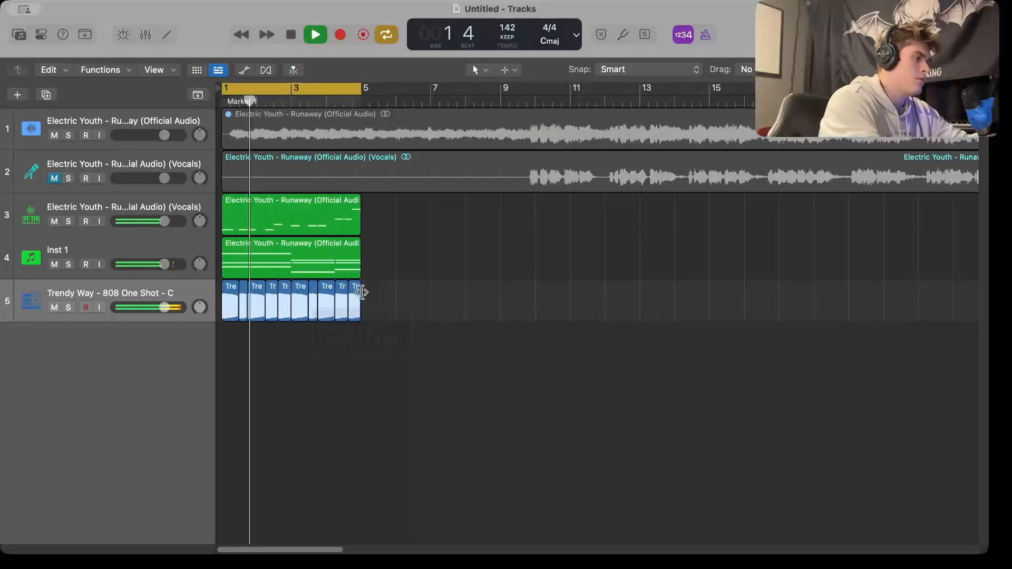
Give all ten 808 regions a fade-out of 15
{"action": "left_click", "coordinate": [40, 34]}
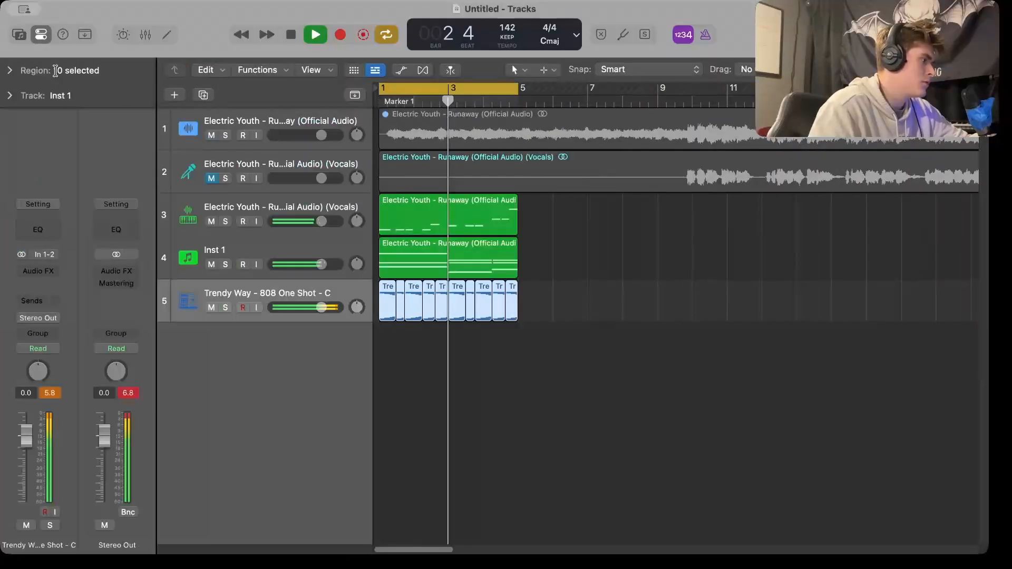
{"action": "left_click", "coordinate": [28, 67]}
{"action": "left_click", "coordinate": [23, 208]}
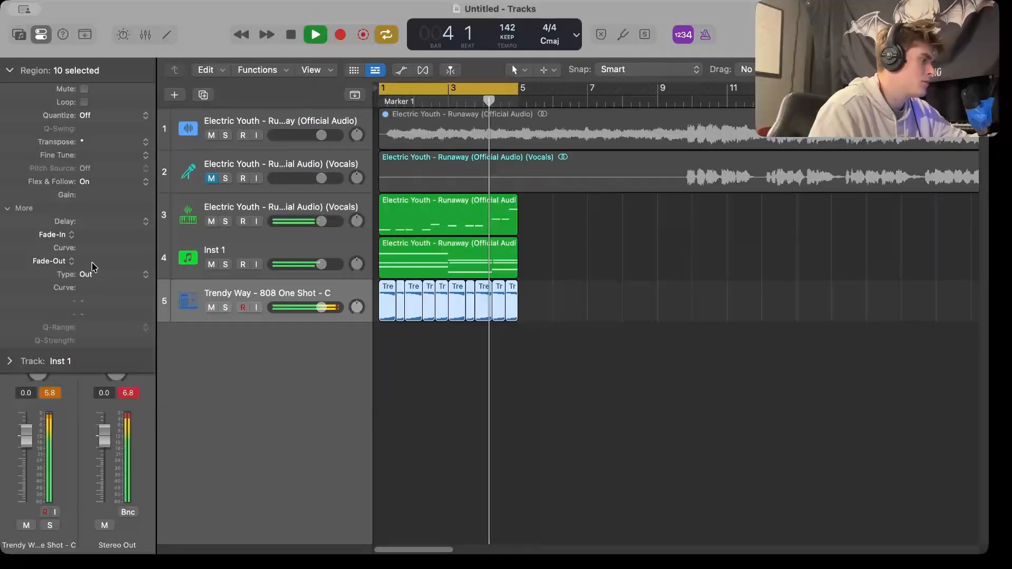
{"action": "double_click", "coordinate": [91, 259]}
{"action": "type", "text": "15"}
{"action": "key", "text": "Return"}
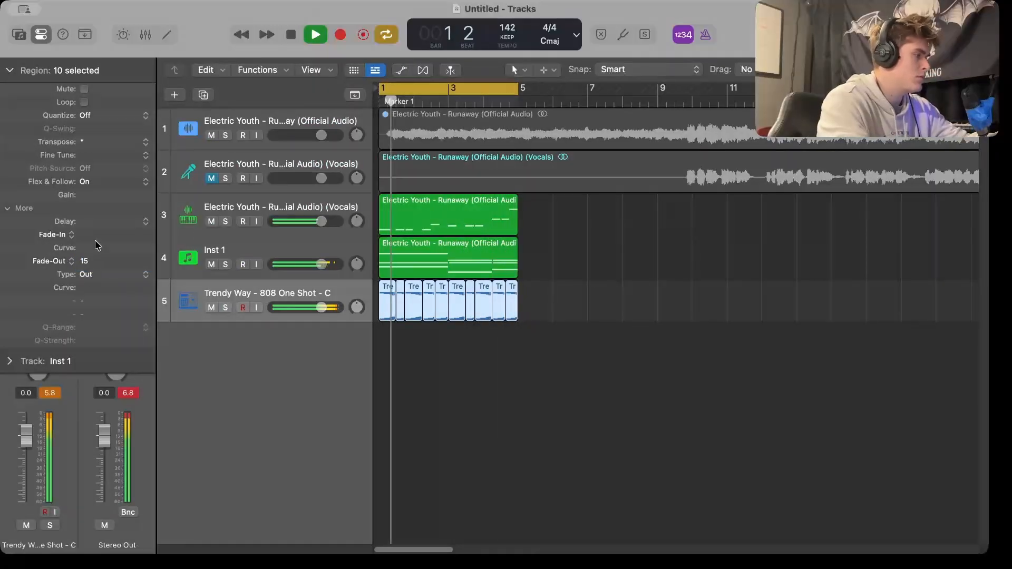
{"action": "left_click_drag", "start_coordinate": [95, 237], "coordinate": [95, 235]}
{"action": "left_click", "coordinate": [40, 34]}
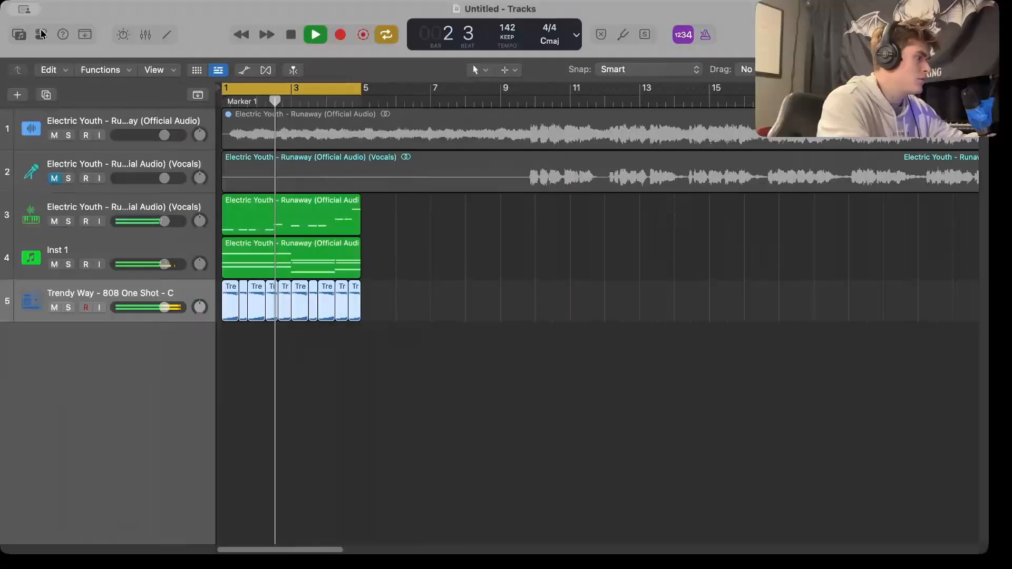
Raise the A2 notes of the three chords by an octave in the Inst 1 region
{"action": "key", "text": "Return"}
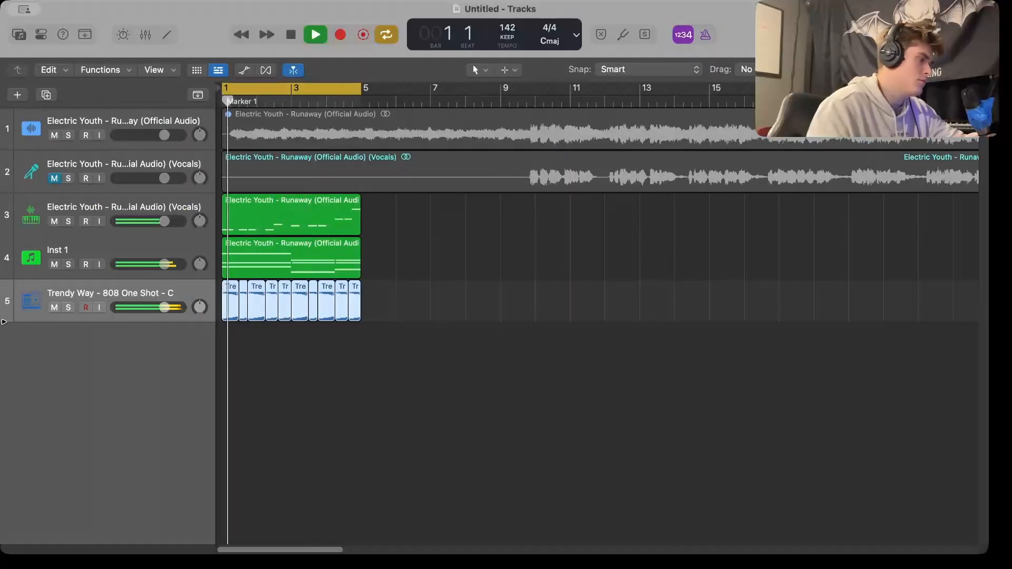
{"action": "scroll", "coordinate": [345, 451], "scroll_direction": "up", "scroll_amount": 10}
{"action": "scroll", "coordinate": [343, 450], "scroll_direction": "down", "scroll_amount": 5}
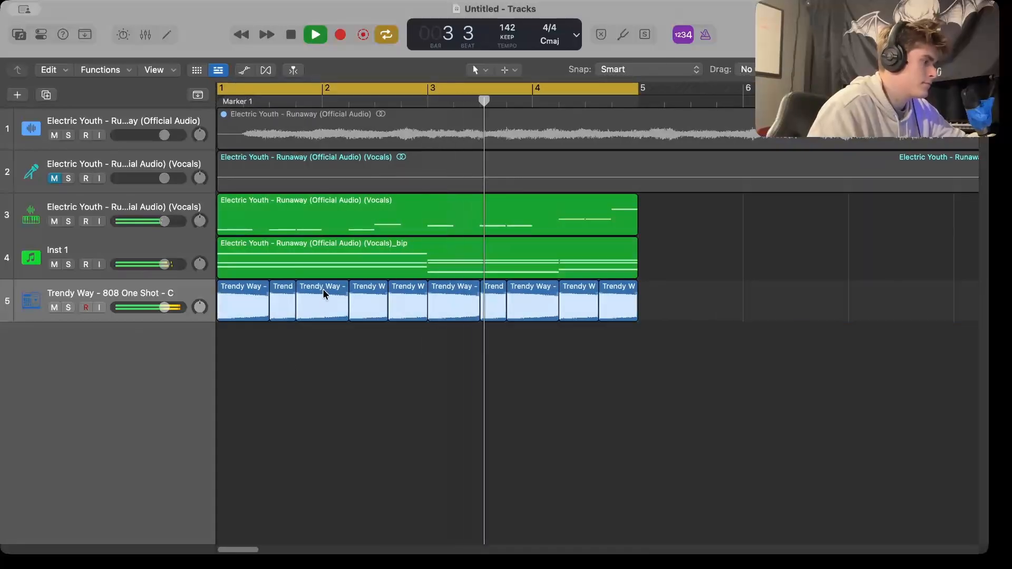
{"action": "double_click", "coordinate": [318, 271]}
{"action": "left_click_drag", "start_coordinate": [621, 378], "coordinate": [437, 354]}
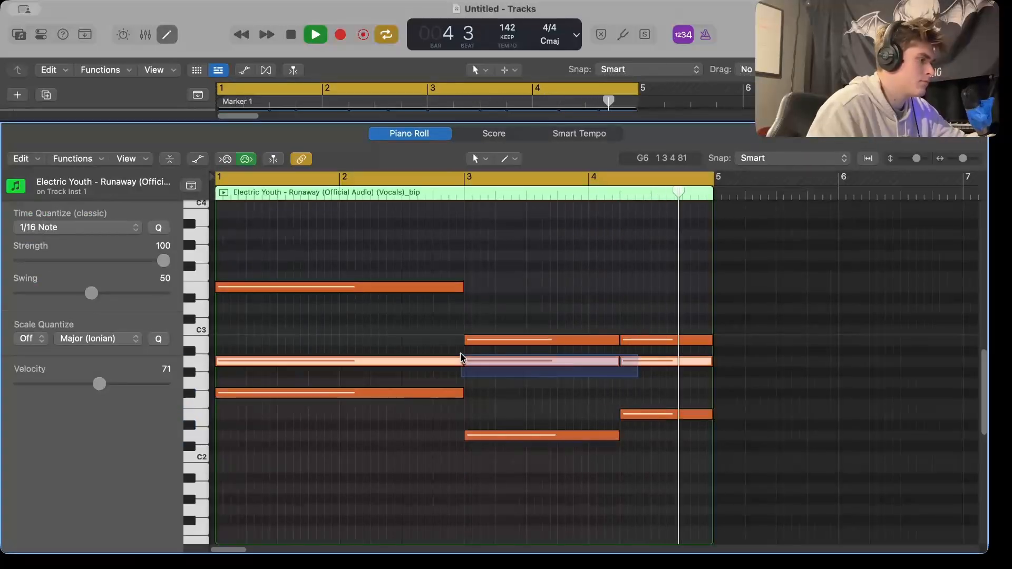
{"action": "key", "text": "alt+shift+Up"}
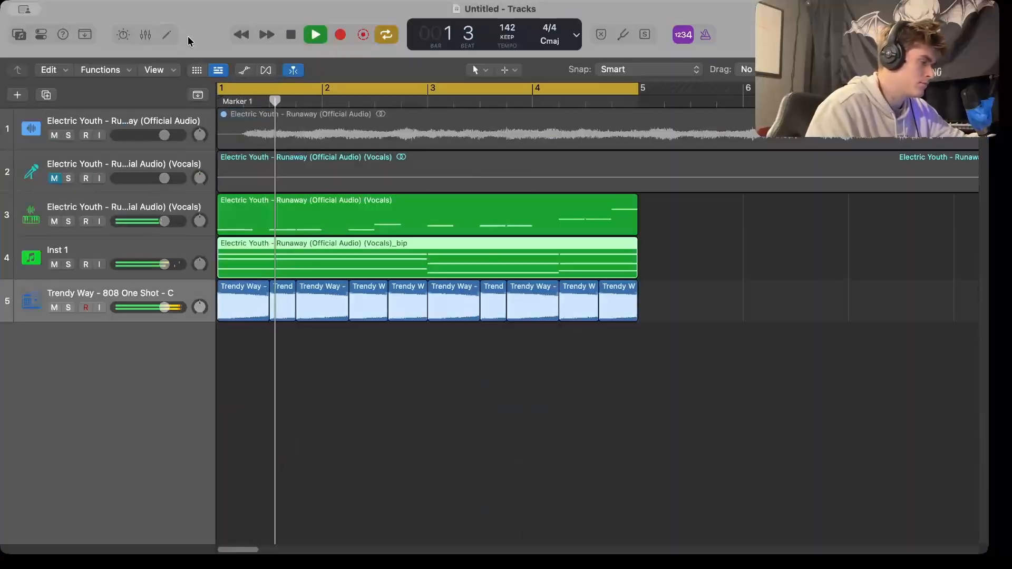
{"action": "key", "text": "e"}
{"action": "left_click", "coordinate": [350, 460]}
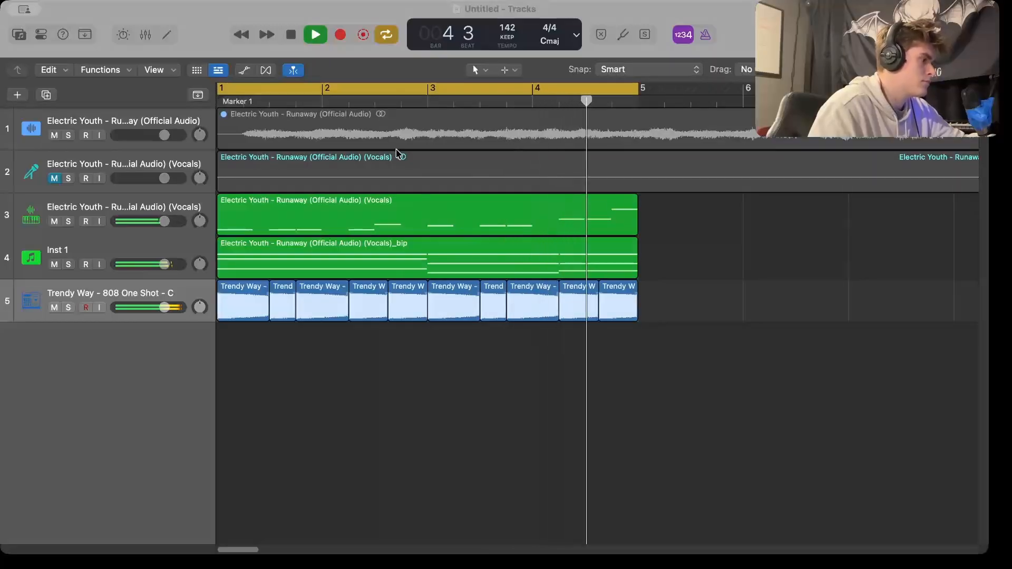
Add the classic 2 drum sample on a new track at 1 3 and repeat it on beat 3 of bars 2, 3 and 4
{"action": "left_click_drag", "start_coordinate": [264, 163], "coordinate": [268, 512]}
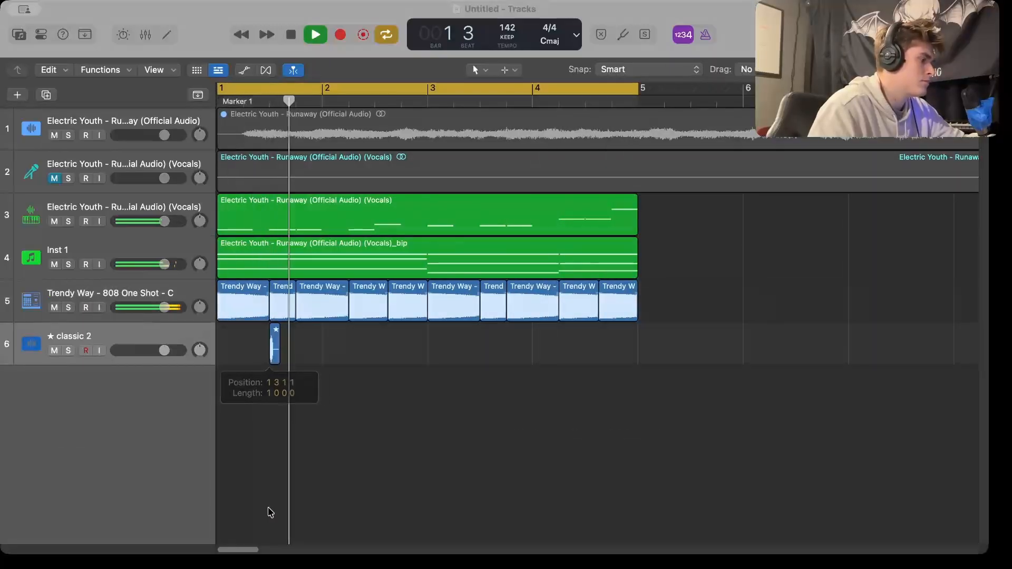
{"action": "left_click_drag", "start_coordinate": [274, 342], "coordinate": [4, 347]}
{"action": "key", "text": "super+r"}
{"action": "key", "text": "super+r"}
{"action": "key", "text": "super+r"}
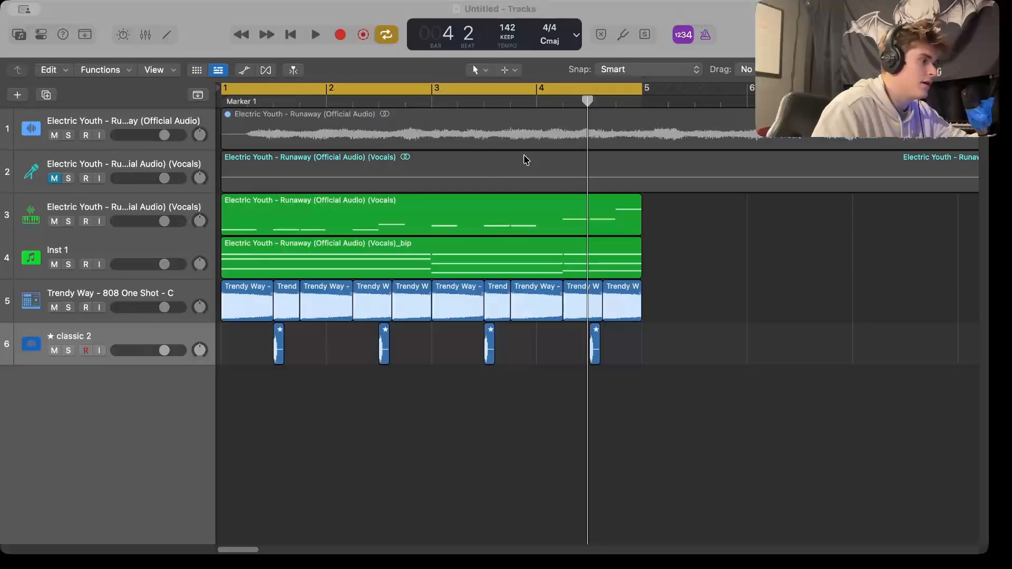
Add the hihat (1) sample on a new track near the start of bar 1 and play the loop
{"action": "left_click_drag", "start_coordinate": [228, 294], "coordinate": [227, 535]}
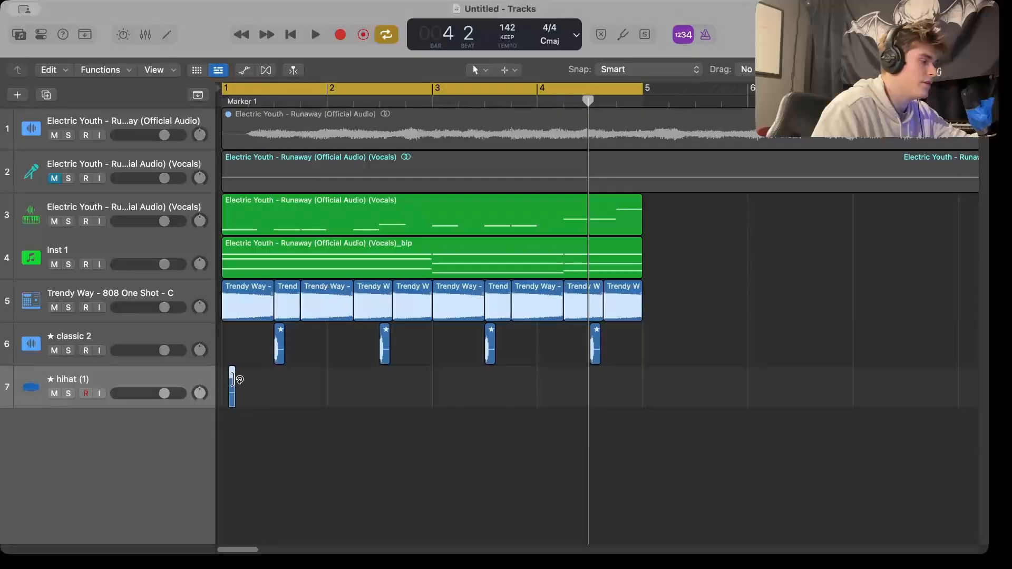
{"action": "scroll", "coordinate": [248, 385], "scroll_direction": "up", "scroll_amount": 10}
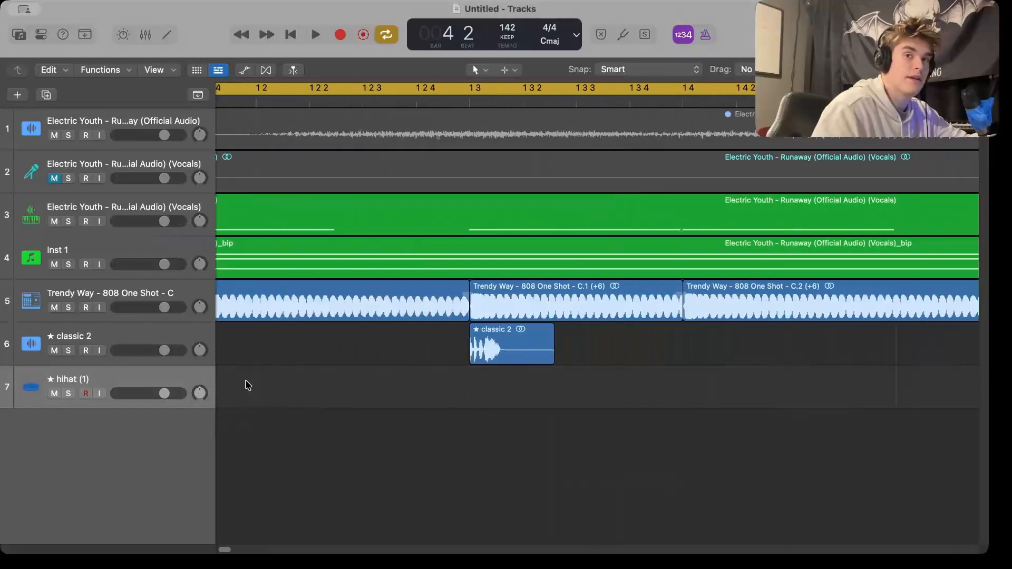
{"action": "scroll", "coordinate": [245, 384], "scroll_direction": "left", "scroll_amount": 5}
{"action": "key", "text": "space"}
{"action": "mouse_move", "coordinate": [289, 383]}
{"action": "left_mouse_down"}
{"action": "mouse_move", "coordinate": [245, 384]}
{"action": "mouse_move", "coordinate": [285, 384]}
{"action": "left_mouse_up"}
{"action": "scroll", "coordinate": [247, 385], "scroll_direction": "down", "scroll_amount": 1}
{"action": "scroll", "coordinate": [251, 391], "scroll_direction": "down", "scroll_amount": 2}
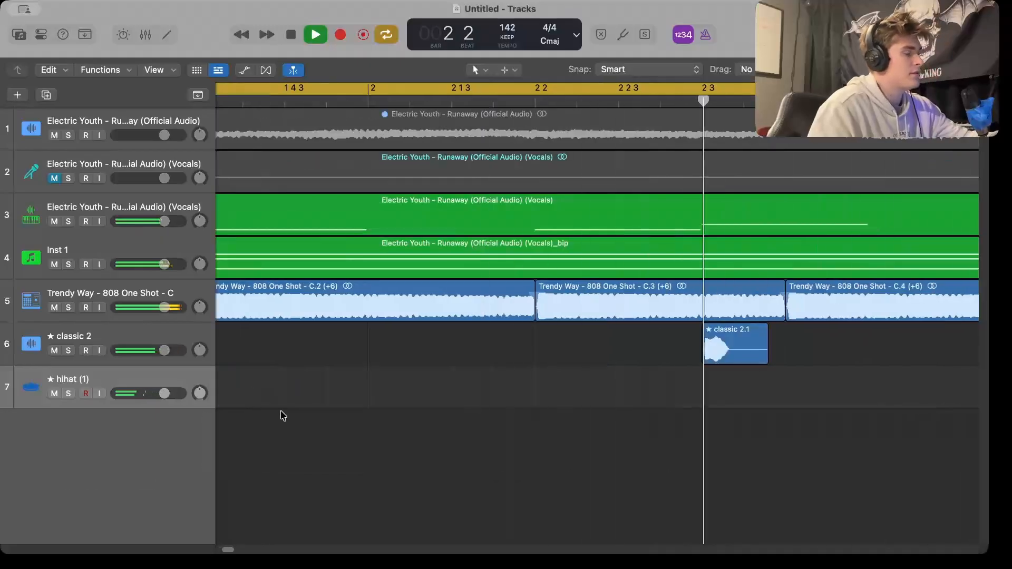
Repeat the hihat (1) hits so they fill all four bars of the loop
{"action": "scroll", "coordinate": [249, 379], "scroll_direction": "down", "scroll_amount": 5}
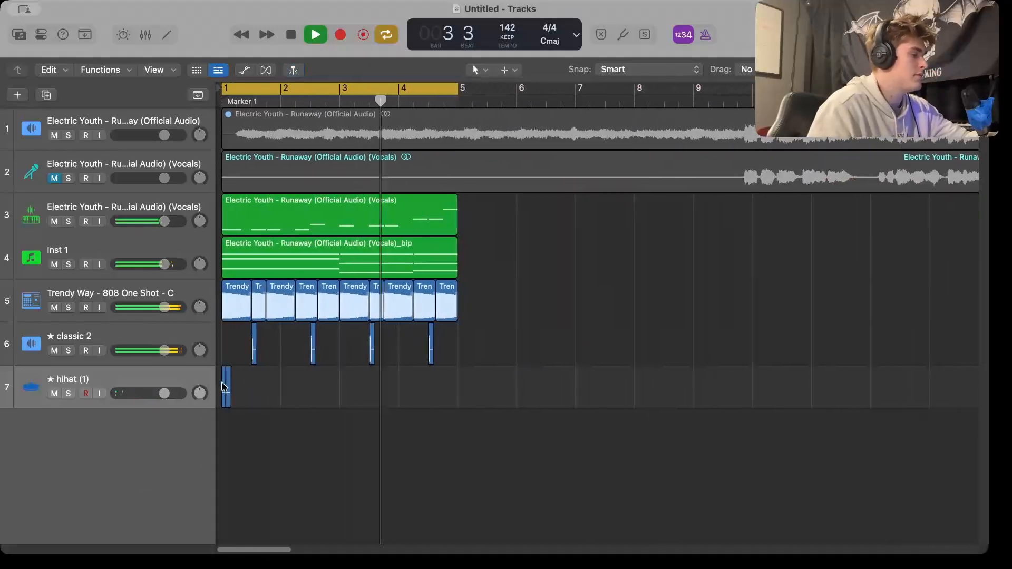
{"action": "left_click_drag", "start_coordinate": [242, 398], "coordinate": [87, 403]}
{"action": "key", "text": "super+r"}
{"action": "key", "text": "super+r"}
{"action": "key", "text": "super+r"}
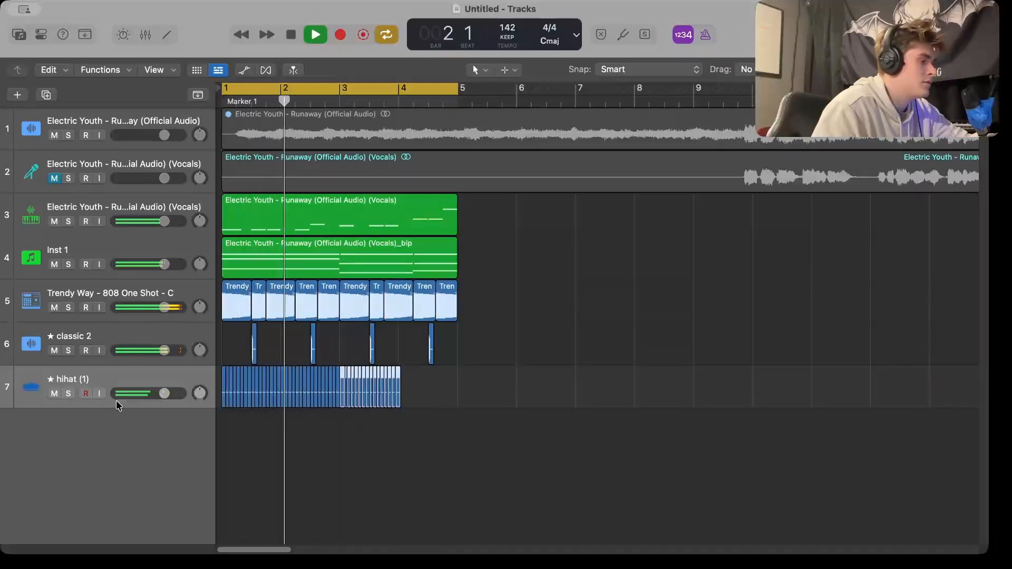
{"action": "left_click", "coordinate": [289, 465]}
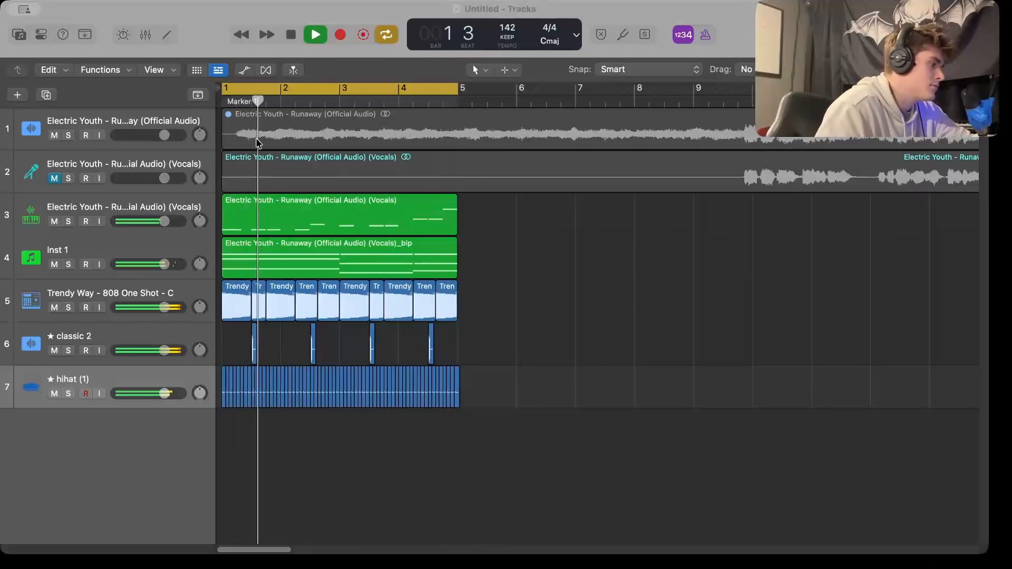
Add the open hat (1) sample on a new track at beats 2 and 3 of bar 1 and repeat the pair in bar 3
{"action": "left_click_drag", "start_coordinate": [269, 158], "coordinate": [253, 491]}
{"action": "mouse_move", "coordinate": [268, 438]}
{"action": "left_mouse_down"}
{"action": "mouse_move", "coordinate": [254, 437]}
{"action": "mouse_move", "coordinate": [269, 437]}
{"action": "mouse_move", "coordinate": [263, 425]}
{"action": "left_mouse_up"}
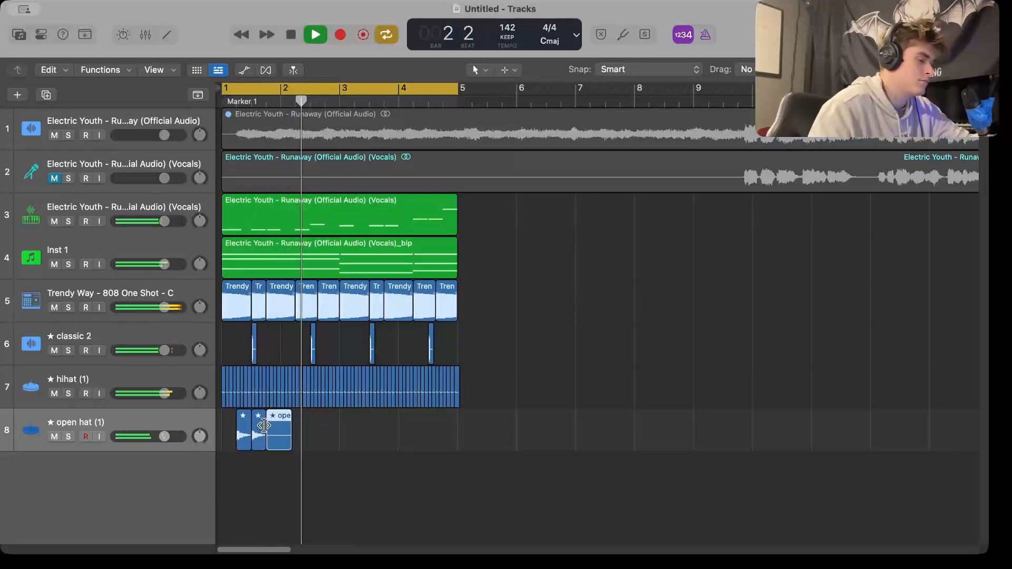
{"action": "key", "text": "Delete"}
{"action": "left_click_drag", "start_coordinate": [339, 422], "coordinate": [69, 421]}
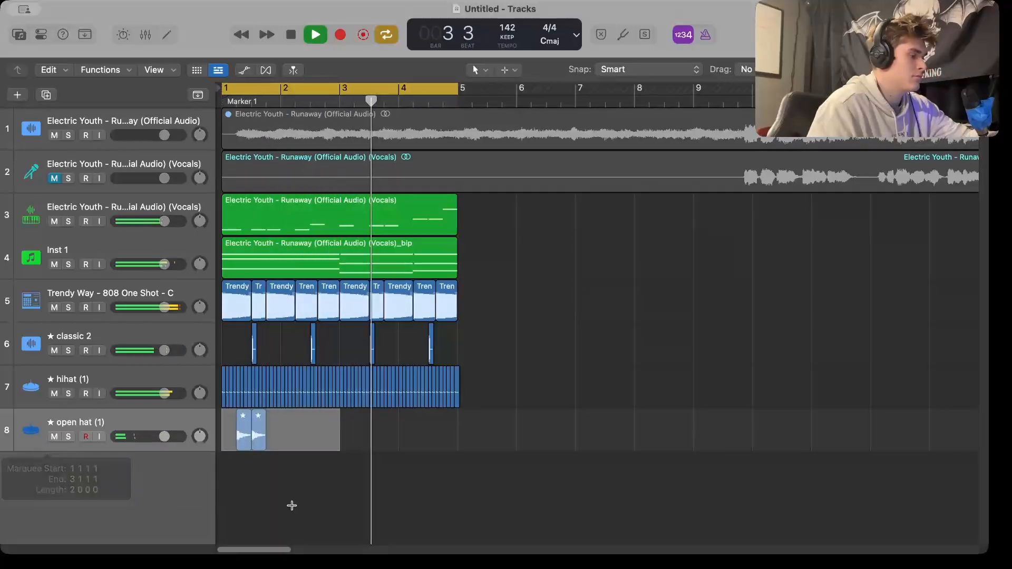
{"action": "key", "text": "super+r"}
{"action": "left_click", "coordinate": [589, 452]}
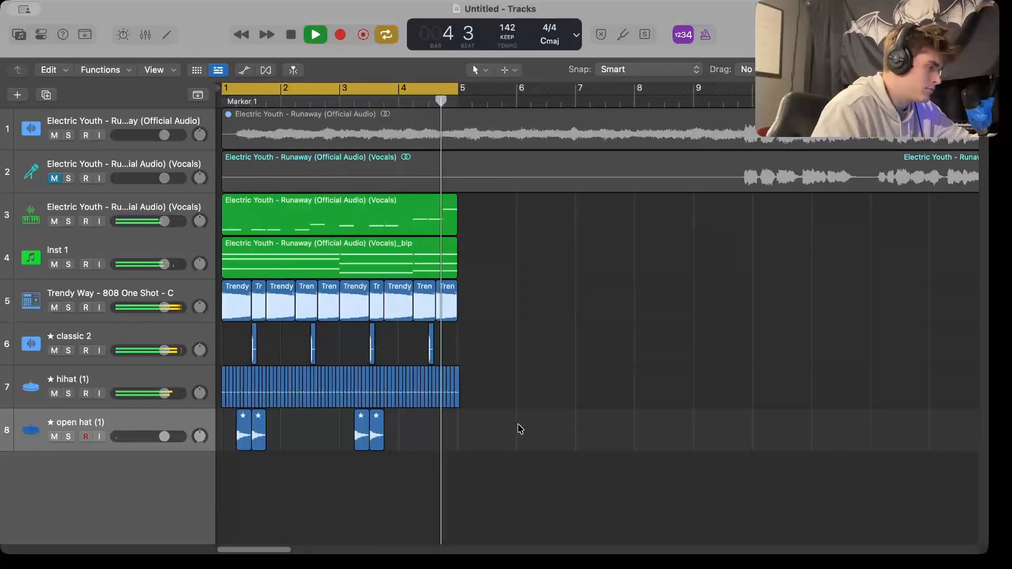
{"action": "key", "text": "super+a"}
{"action": "left_click", "coordinate": [41, 34]}
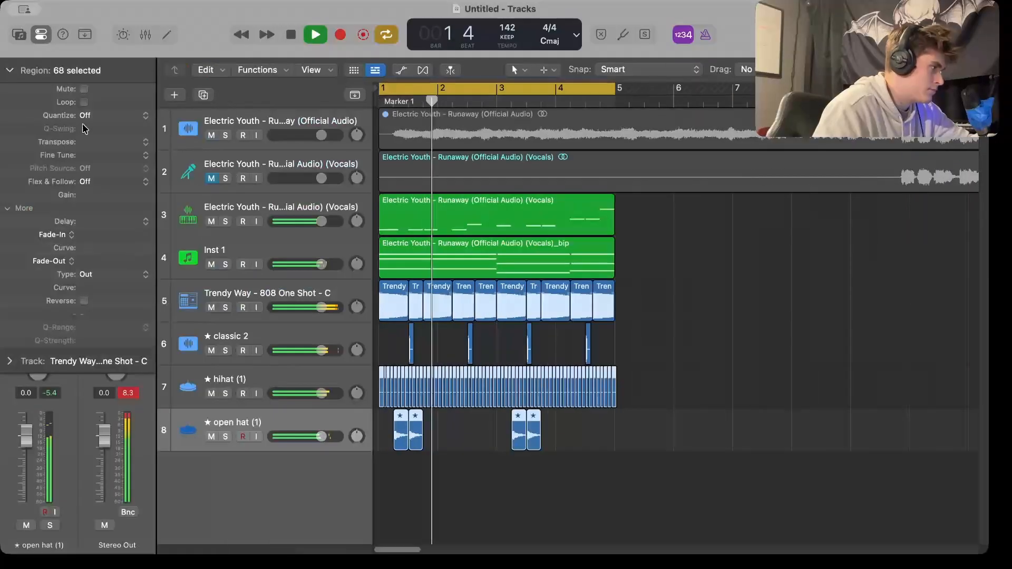
{"action": "left_click", "coordinate": [437, 457]}
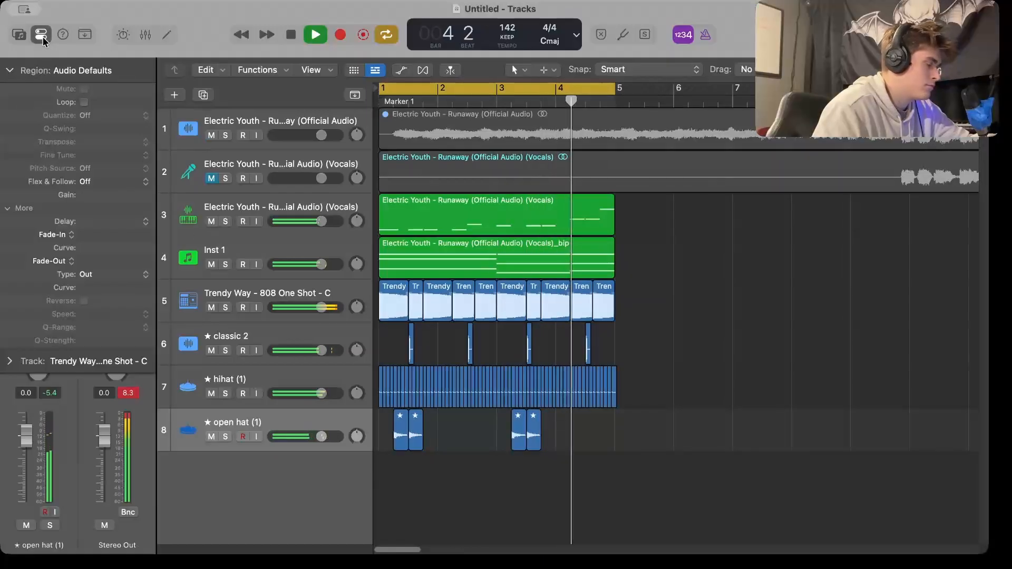
{"action": "key", "text": "i"}
Delete the two open hats in bar 3 and place copies at 3 4 and 4 2
{"action": "left_click_drag", "start_coordinate": [484, 426], "coordinate": [295, 440]}
{"action": "key", "text": "Delete"}
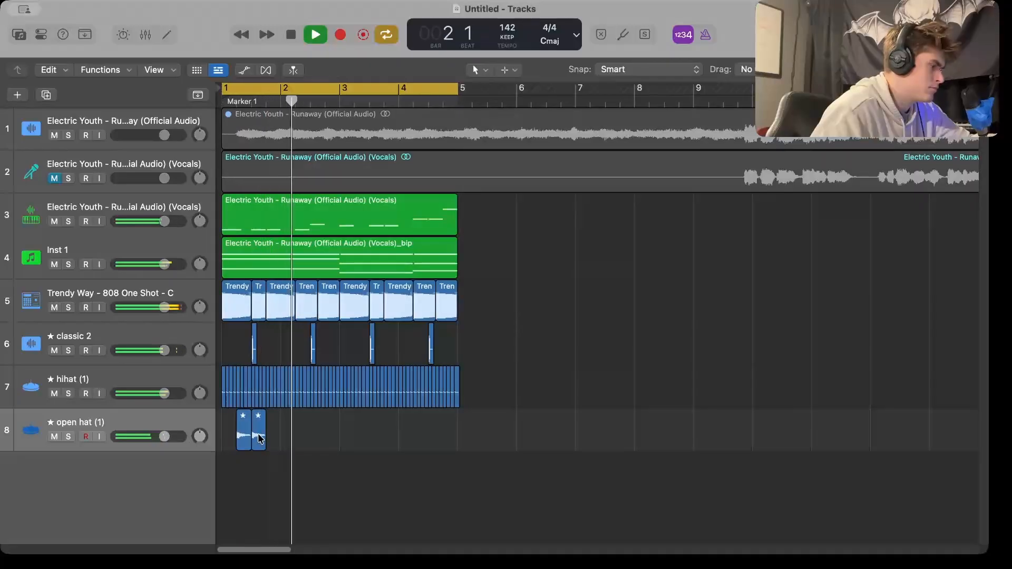
{"action": "left_click_drag", "start_coordinate": [259, 438], "coordinate": [593, 485]}
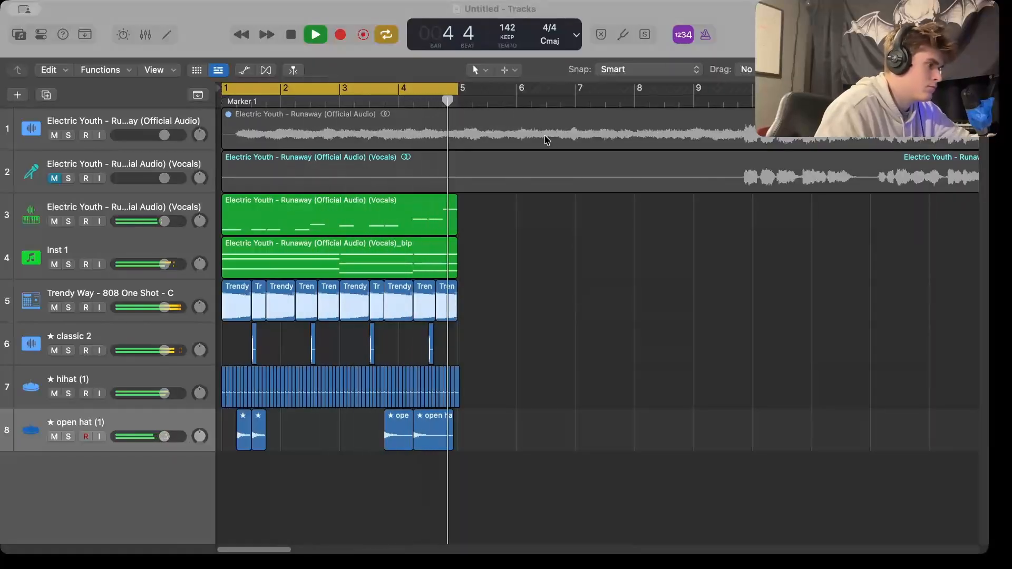
Add the [Kick] Hammer sample on a new track in a two-bar pattern matching the 808 and repeat it in bars 3 and 4
{"action": "left_click_drag", "start_coordinate": [400, 160], "coordinate": [123, 483]}
{"action": "key", "text": "super+r"}
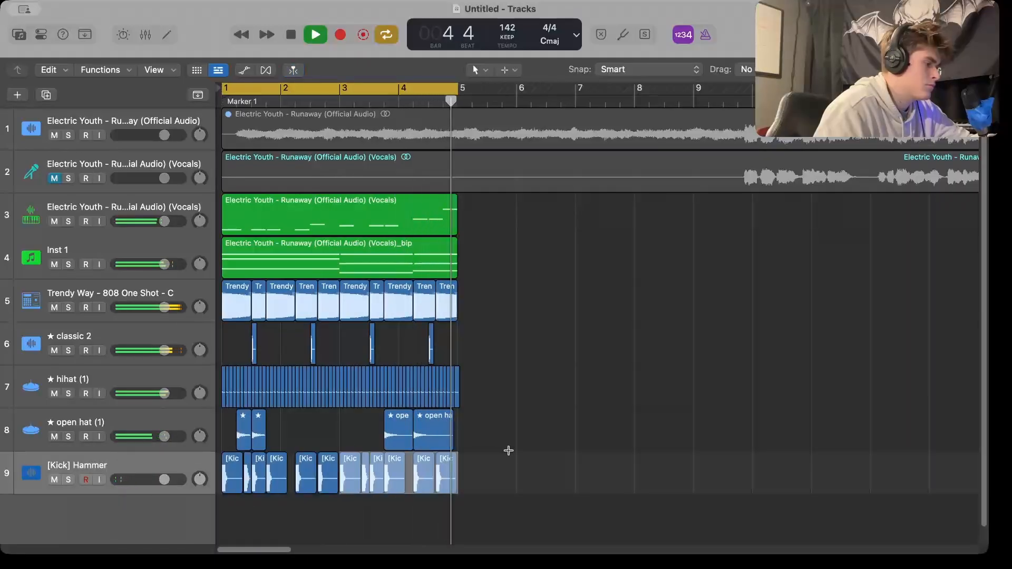
{"action": "left_click", "coordinate": [507, 451]}
Add extra kick hits in bar 4 on beats 3 and 4, then play the loop
{"action": "left_click_drag", "start_coordinate": [439, 470], "coordinate": [431, 469]}
{"action": "left_click_drag", "start_coordinate": [432, 469], "coordinate": [454, 469]}
{"action": "key", "text": "super+z"}
{"action": "key", "text": "space"}
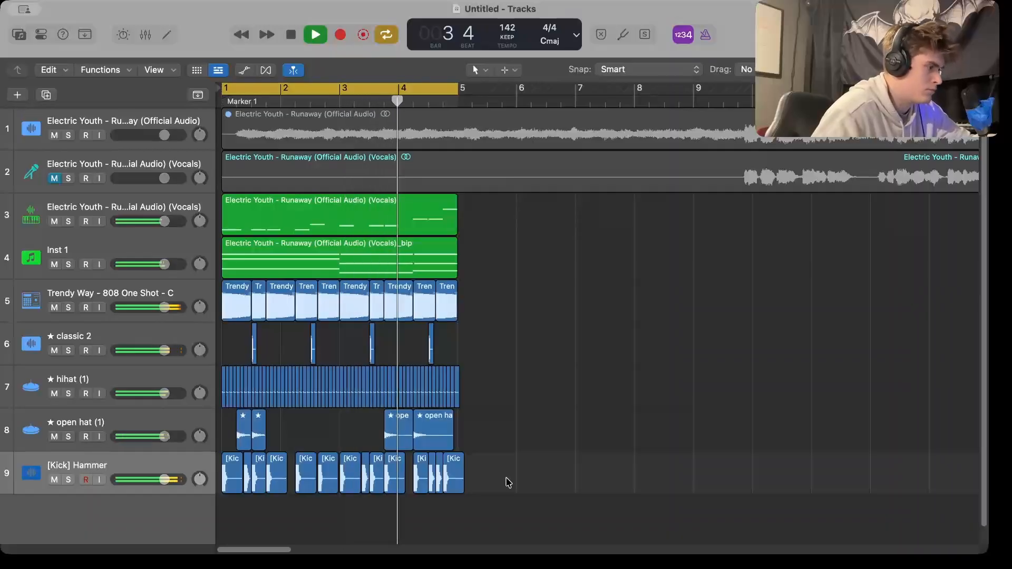
Remove the kick hit on beat 3 of bar 4 and listen to the loop again
{"action": "left_click", "coordinate": [439, 477]}
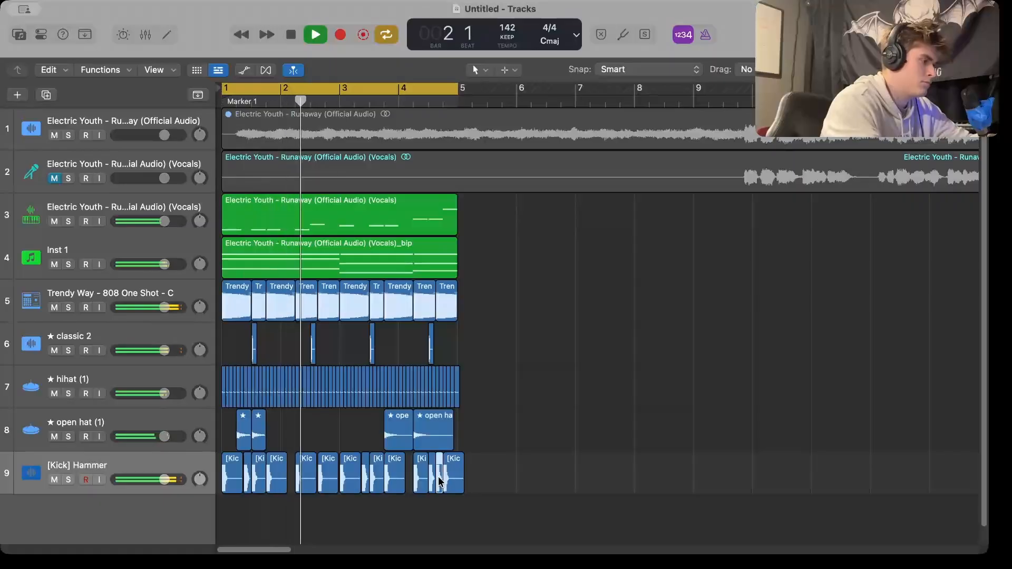
{"action": "key", "text": "space"}
{"action": "scroll", "coordinate": [439, 479], "scroll_direction": "up", "scroll_amount": 5}
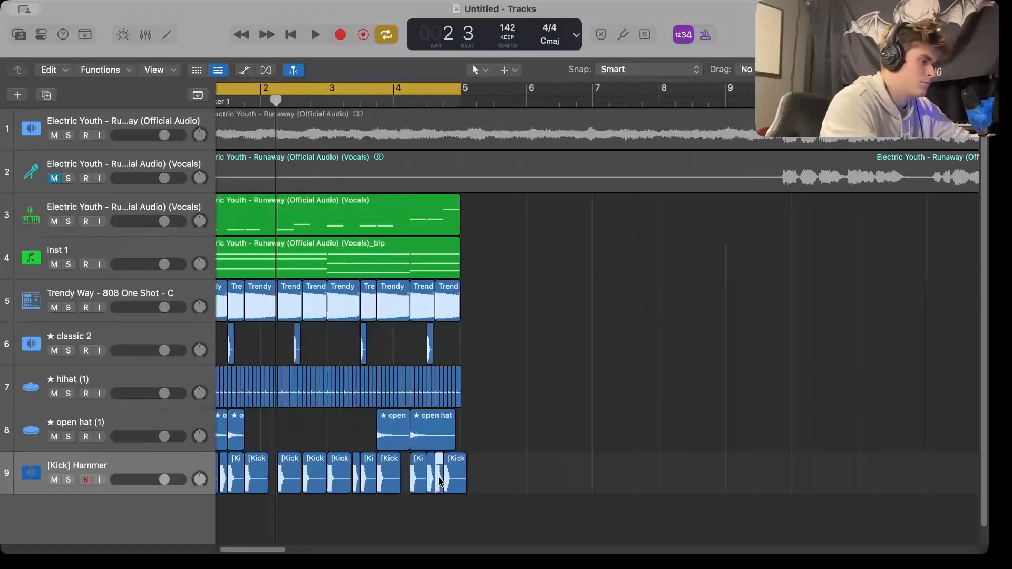
{"action": "scroll", "coordinate": [399, 480], "scroll_direction": "down", "scroll_amount": 3}
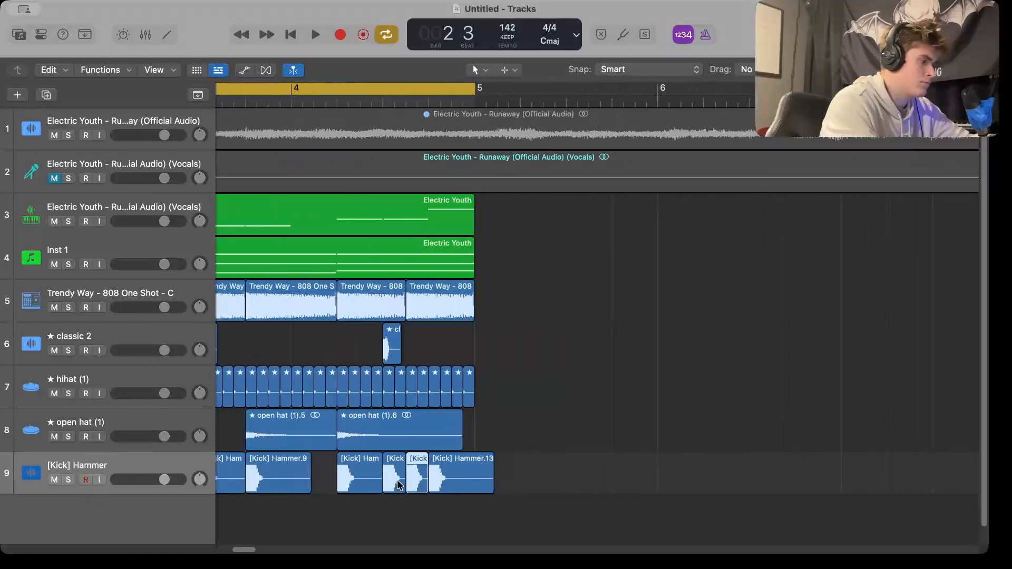
{"action": "scroll", "coordinate": [598, 361], "scroll_direction": "down", "scroll_amount": 5}
{"action": "key", "text": "space"}
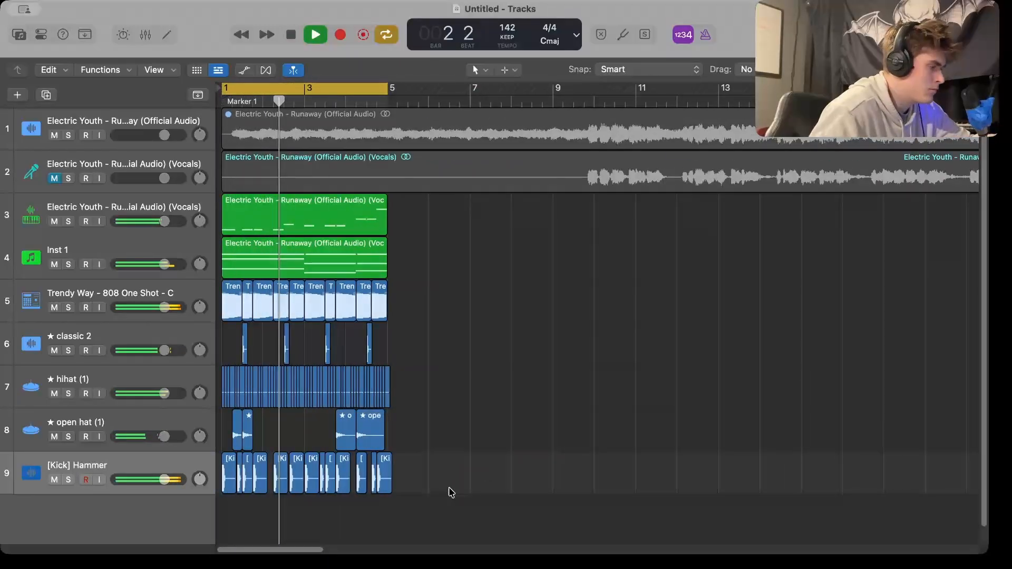
{"action": "scroll", "coordinate": [445, 493], "scroll_direction": "down", "scroll_amount": 1}
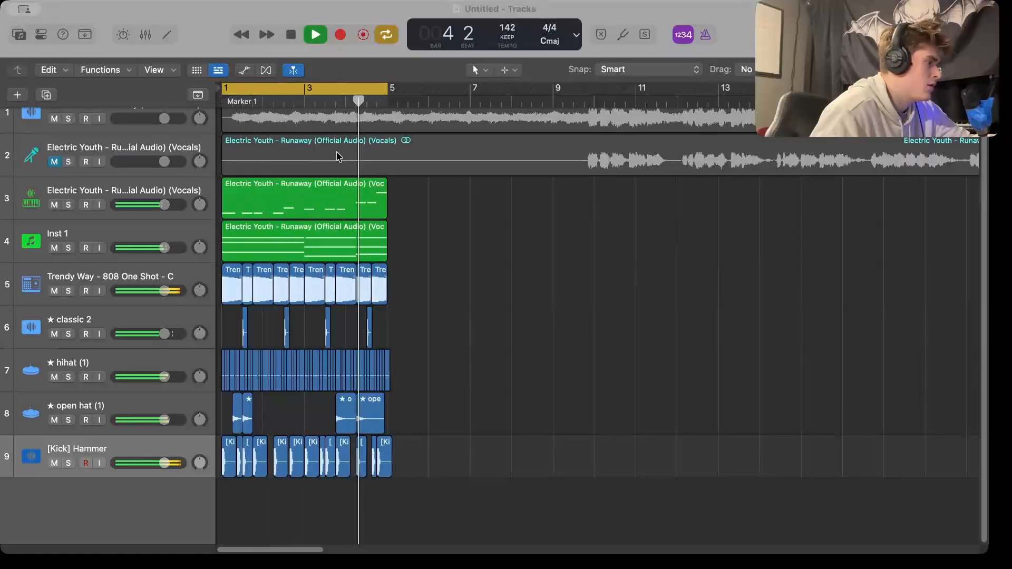
Add the classic metro sample on a new track at the start of bar 1 and repeat it at bar 3
{"action": "left_click_drag", "start_coordinate": [265, 127], "coordinate": [222, 501]}
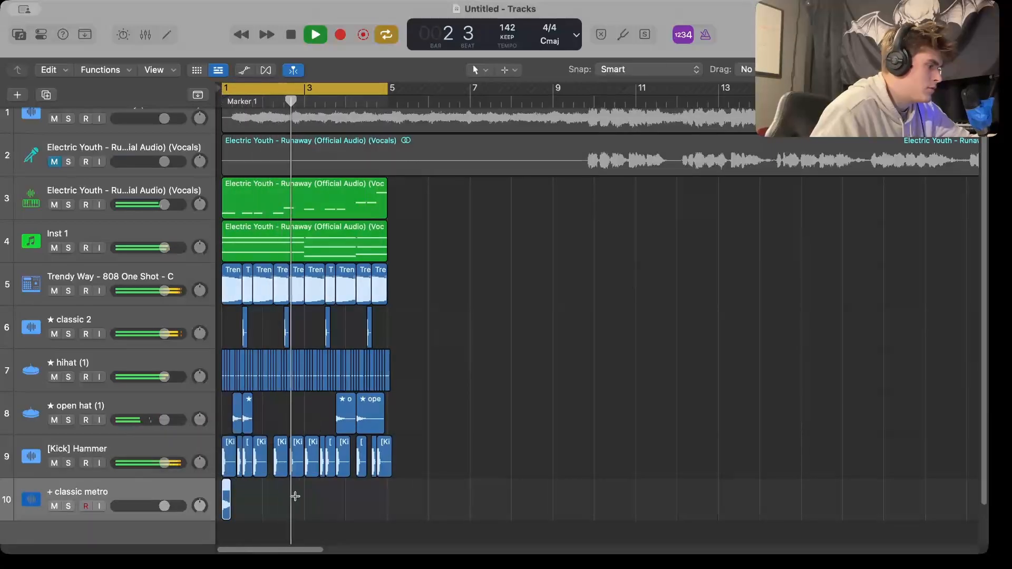
{"action": "left_click_drag", "start_coordinate": [304, 497], "coordinate": [165, 500]}
{"action": "key", "text": "super+r"}
{"action": "left_click", "coordinate": [473, 501]}
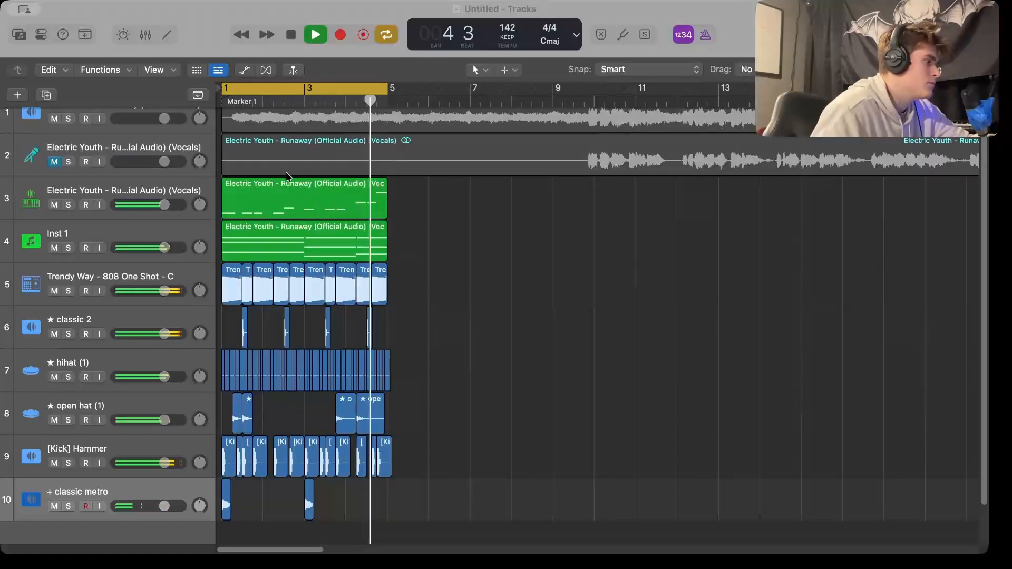
Add a short percussion sample on a new track with hits at 1 1 3, 1 3, 2 1 3 and 2 3
{"action": "left_click_drag", "start_coordinate": [484, 150], "coordinate": [236, 528]}
{"action": "scroll", "coordinate": [237, 528], "scroll_direction": "up", "scroll_amount": 8}
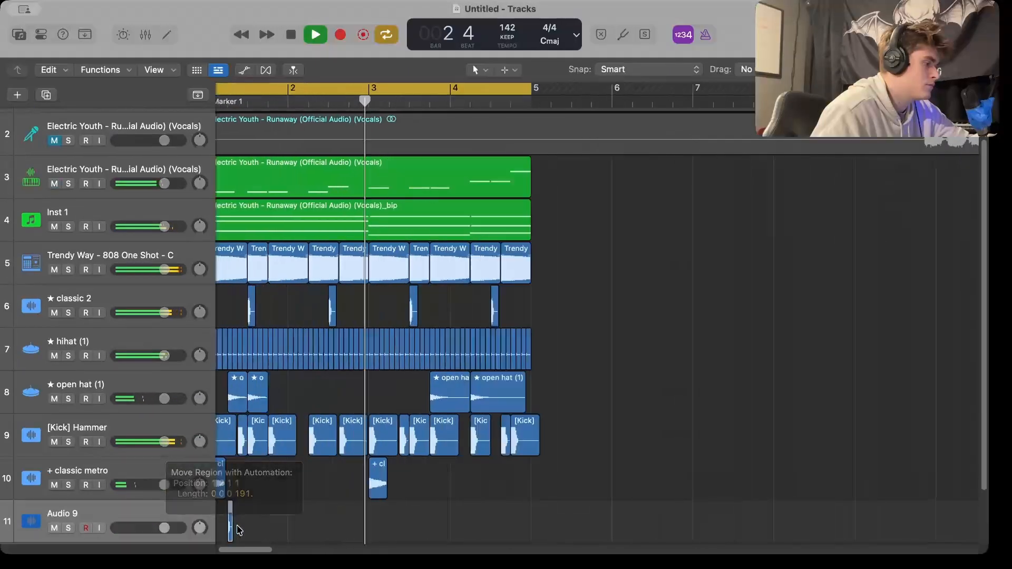
{"action": "left_click_drag", "start_coordinate": [298, 522], "coordinate": [640, 525]}
{"action": "key", "text": "super+Left"}
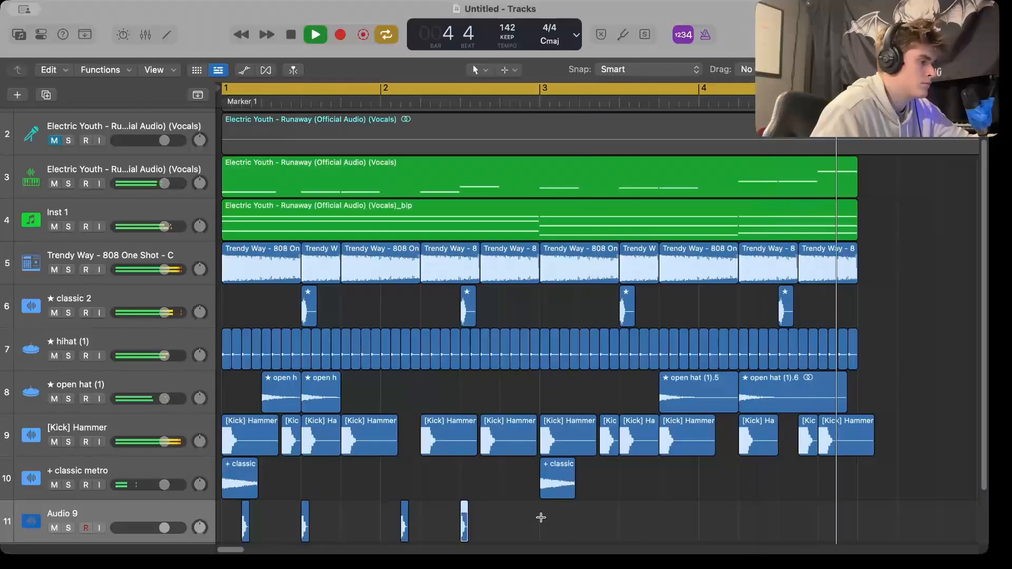
Repeat the two-bar Audio 9 pattern in bars 3 and 4 and copy extra hits to 4 4 3 and 2 4 3
{"action": "left_click_drag", "start_coordinate": [540, 518], "coordinate": [98, 523]}
{"action": "key", "text": "super+r"}
{"action": "left_click", "coordinate": [877, 522]}
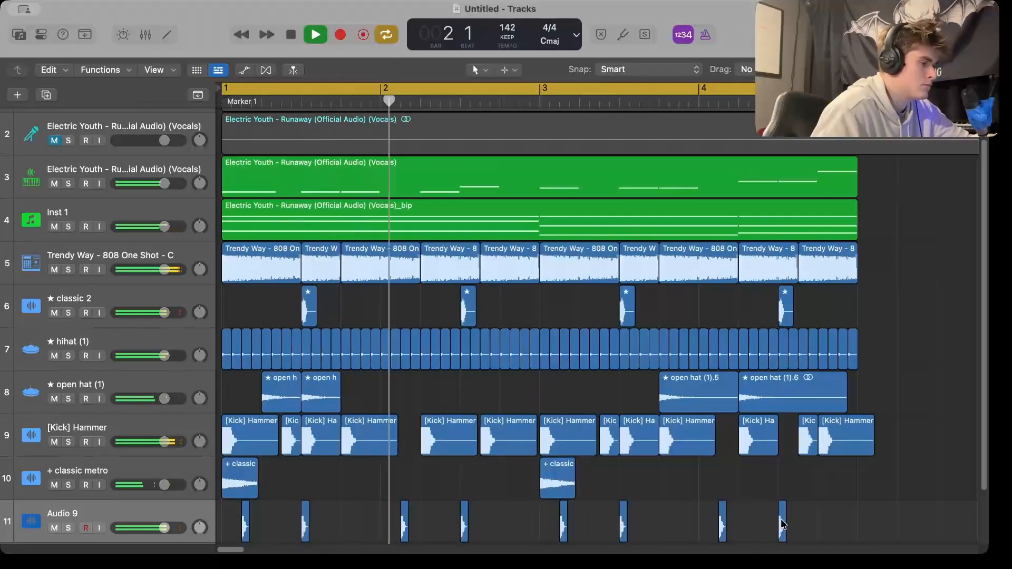
{"action": "left_click_drag", "start_coordinate": [782, 521], "coordinate": [842, 523]}
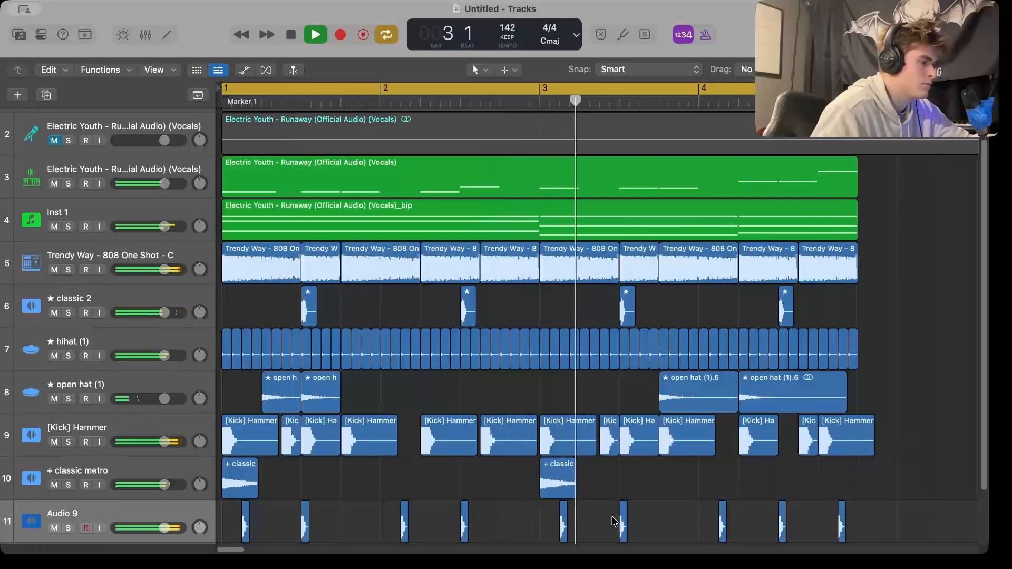
{"action": "left_click_drag", "start_coordinate": [462, 511], "coordinate": [524, 528]}
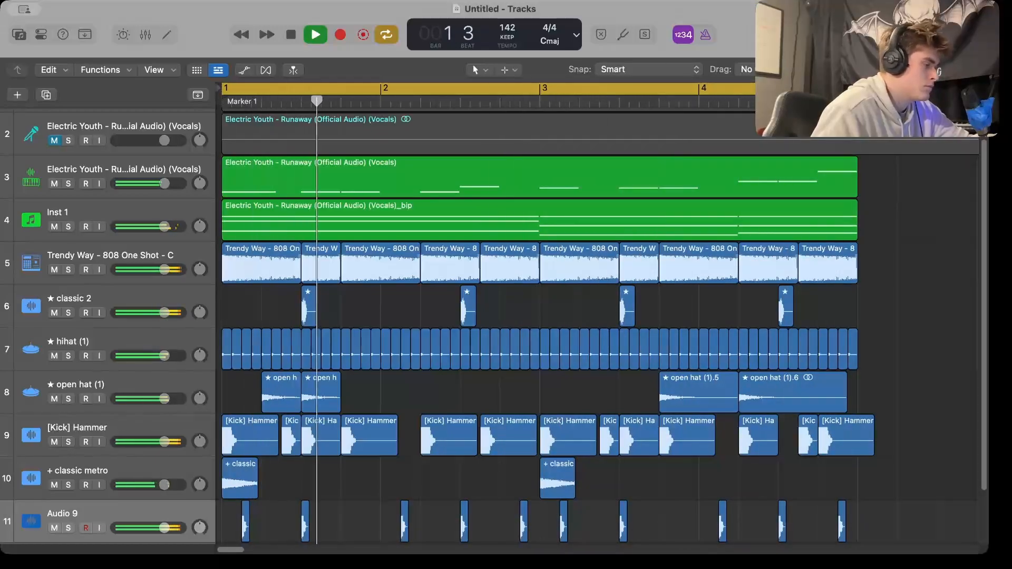
Cut off and delete the tail of the last kick region that extends past the start of bar 5
{"action": "key", "text": "super+Left"}
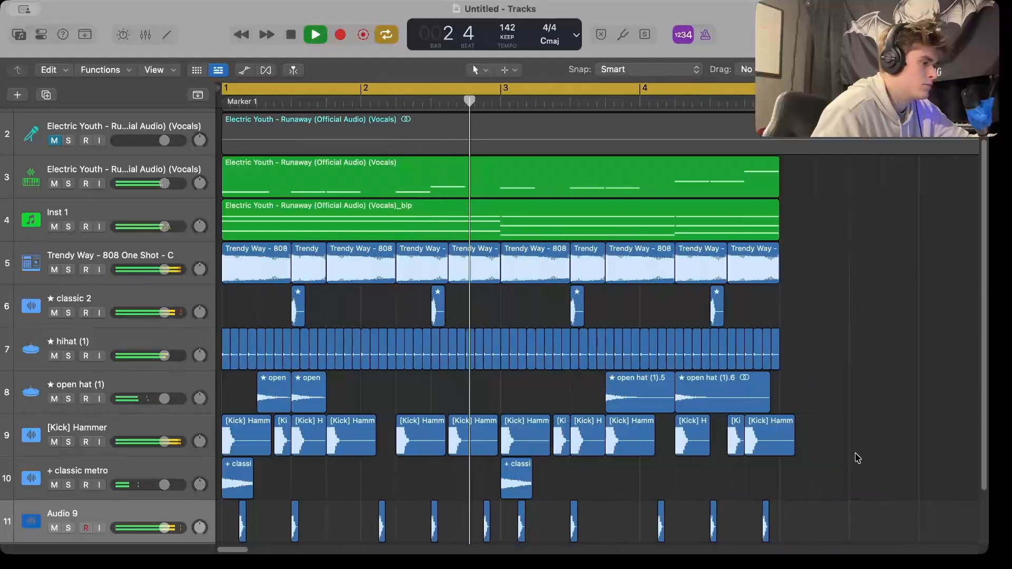
{"action": "right_click", "coordinate": [617, 392]}
{"action": "left_click", "coordinate": [468, 280]}
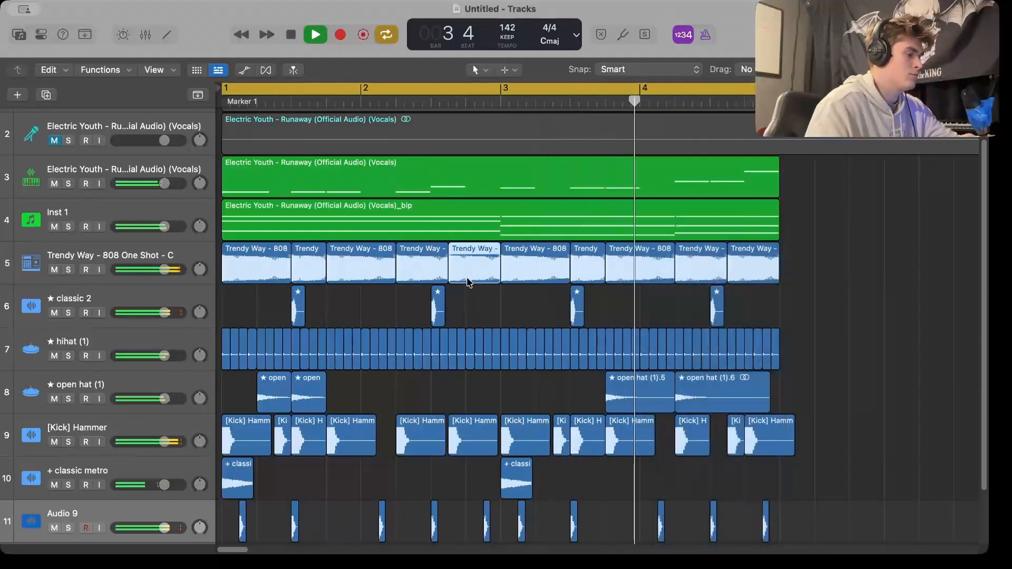
{"action": "key", "text": "super+Left"}
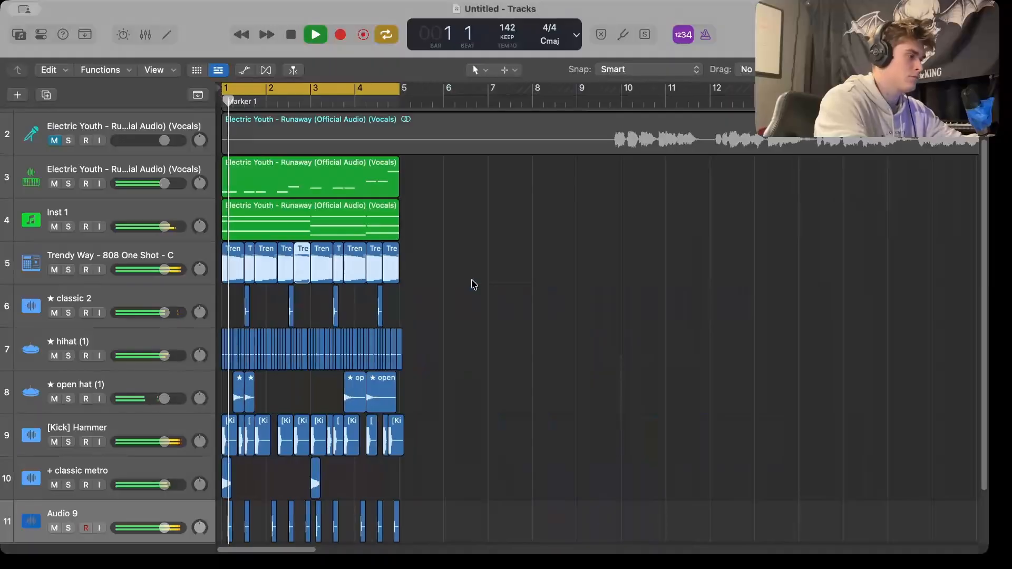
{"action": "left_click_drag", "start_coordinate": [456, 521], "coordinate": [403, 178]}
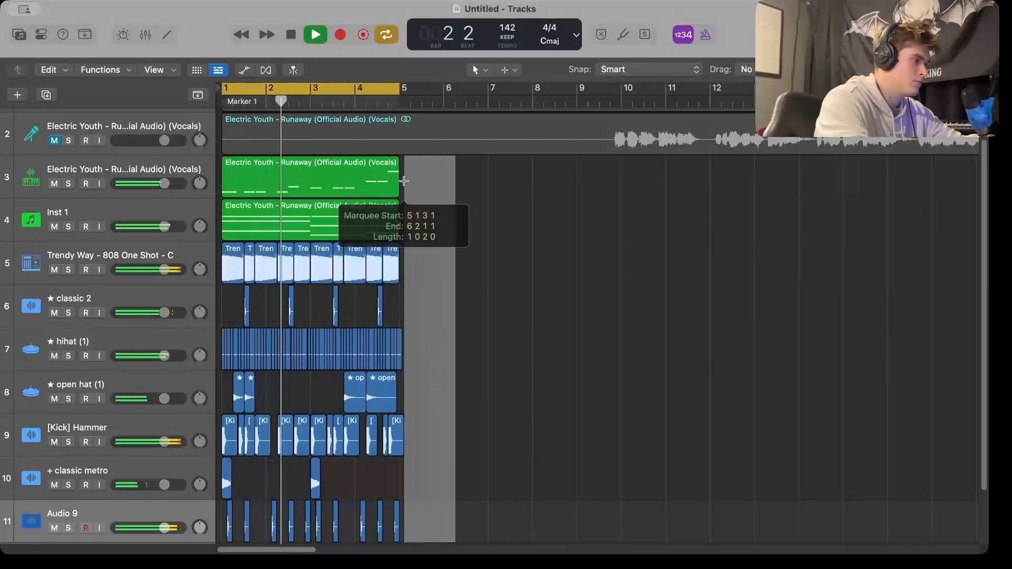
{"action": "left_click", "coordinate": [509, 284]}
{"action": "left_click", "coordinate": [302, 261]}
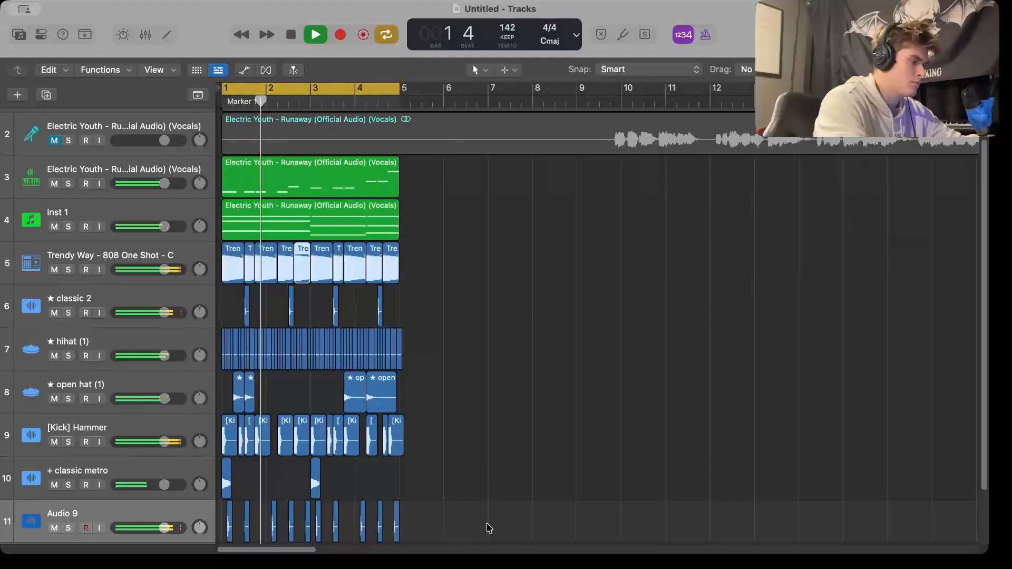
{"action": "left_click_drag", "start_coordinate": [493, 528], "coordinate": [400, 175]}
{"action": "left_click", "coordinate": [410, 177]}
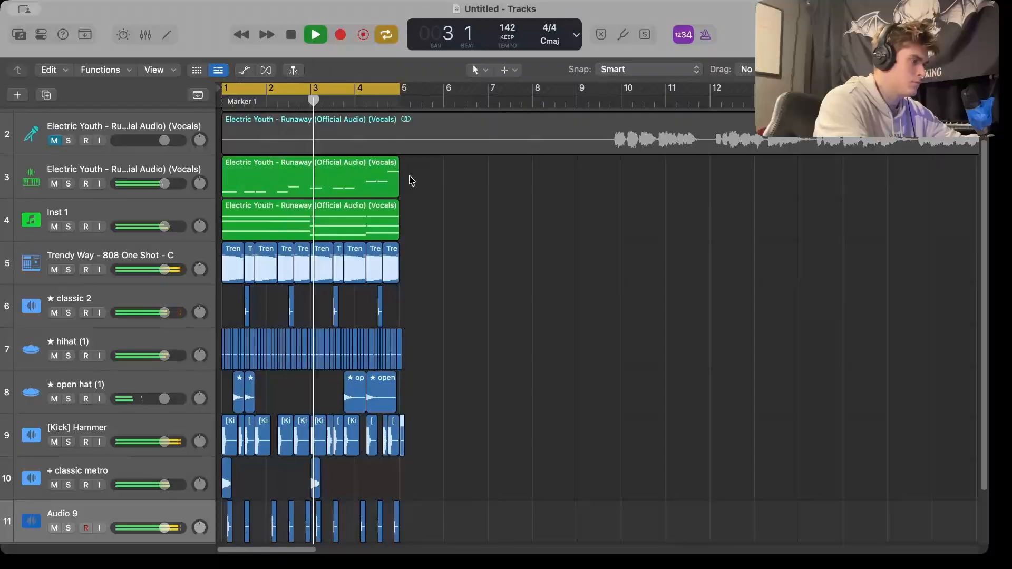
{"action": "key", "text": "Delete"}
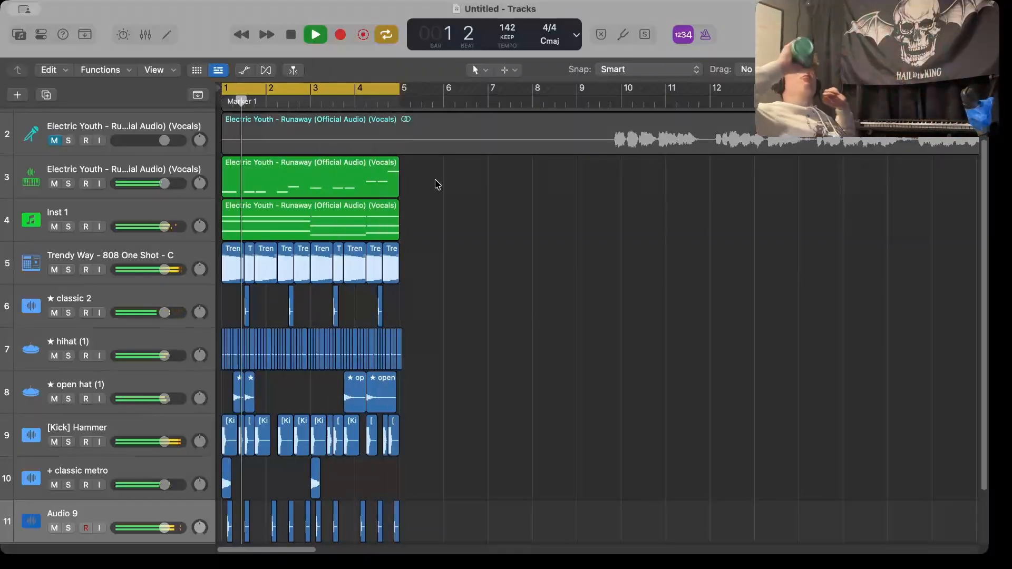
Stop playback and show the Stereo Out channel as a track in the arrangement using the mixer
{"action": "key", "text": "space"}
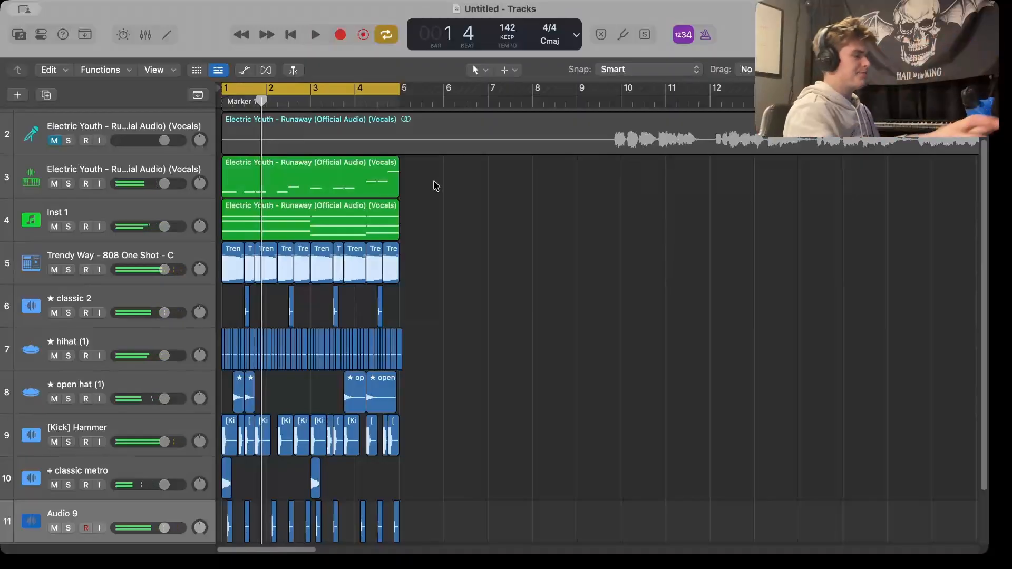
{"action": "scroll", "coordinate": [418, 311], "scroll_direction": "down", "scroll_amount": 3}
{"action": "scroll", "coordinate": [388, 362], "scroll_direction": "up", "scroll_amount": 5}
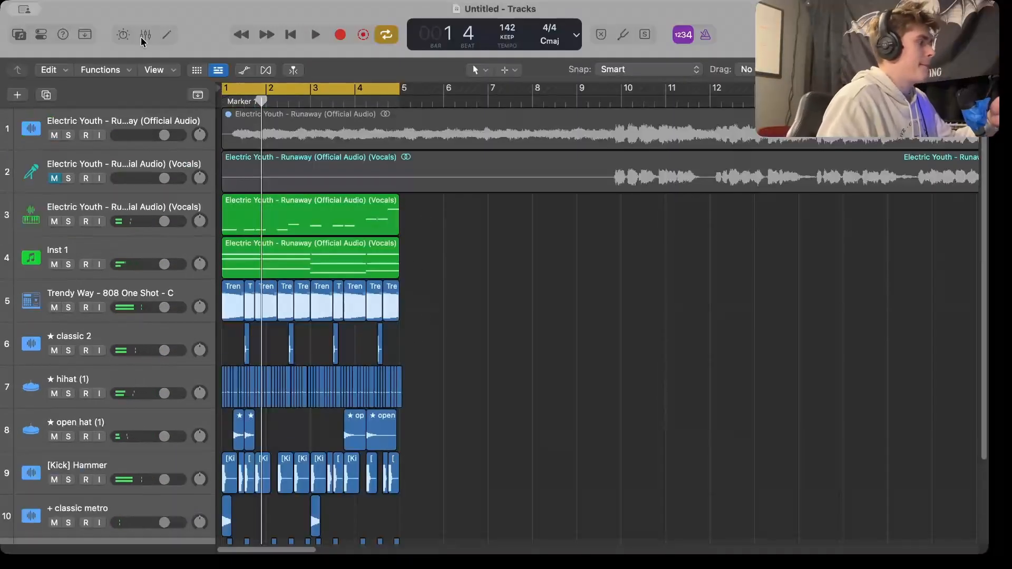
{"action": "left_click", "coordinate": [143, 37]}
{"action": "right_click", "coordinate": [571, 301]}
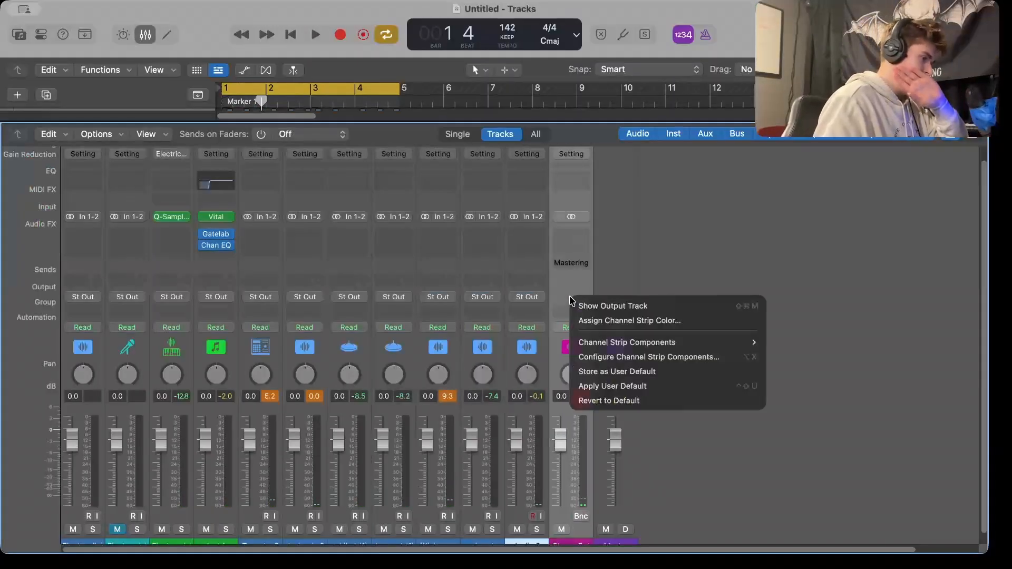
{"action": "left_click", "coordinate": [325, 147]}
{"action": "left_click", "coordinate": [144, 35]}
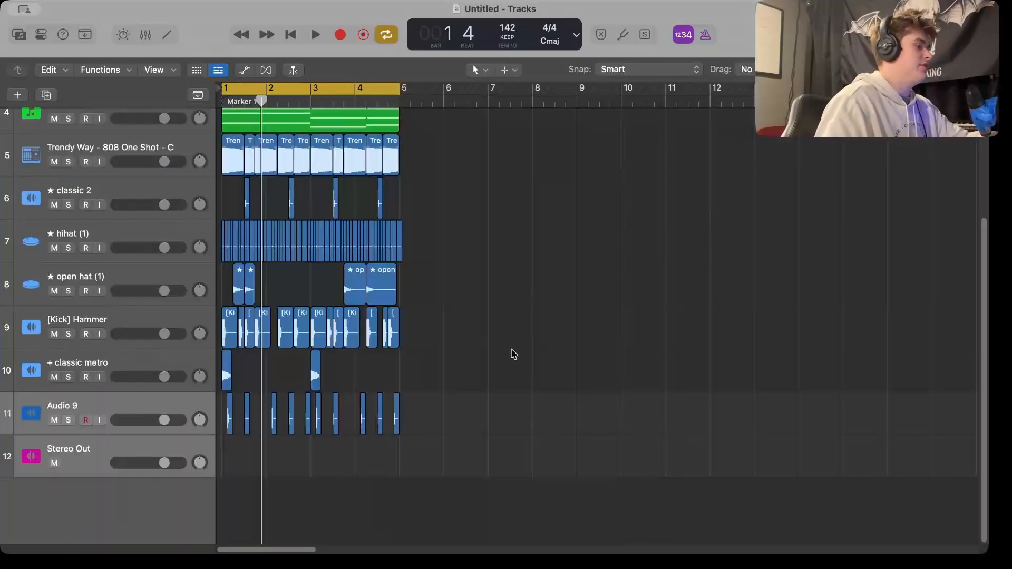
Select all beat regions in bars 1 to 4, from the sliced vocals through Audio 9, and repeat them three times
{"action": "left_click_drag", "start_coordinate": [505, 409], "coordinate": [1, 111]}
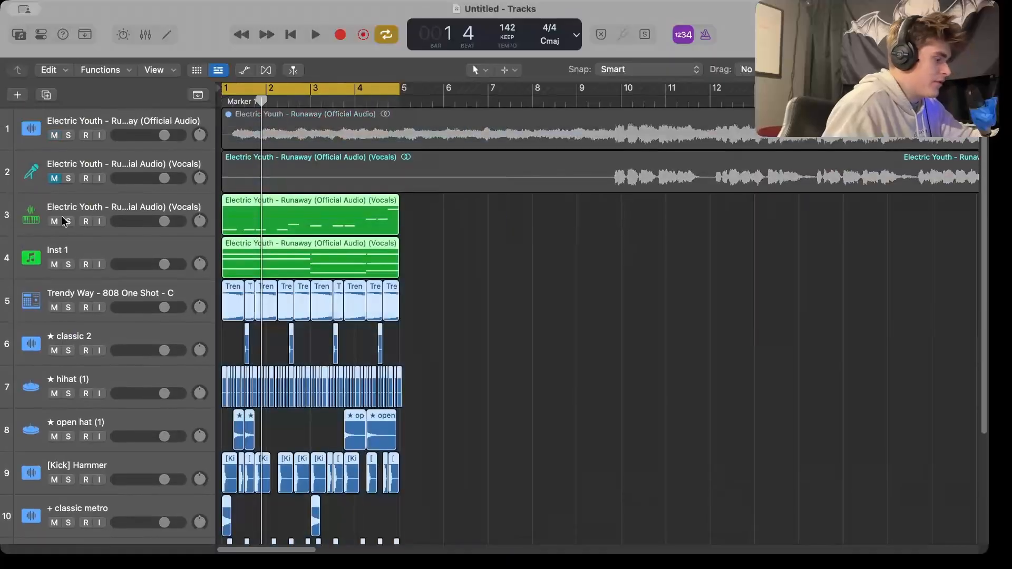
{"action": "key", "text": "super+r"}
{"action": "key", "text": "super+r"}
{"action": "key", "text": "super+r"}
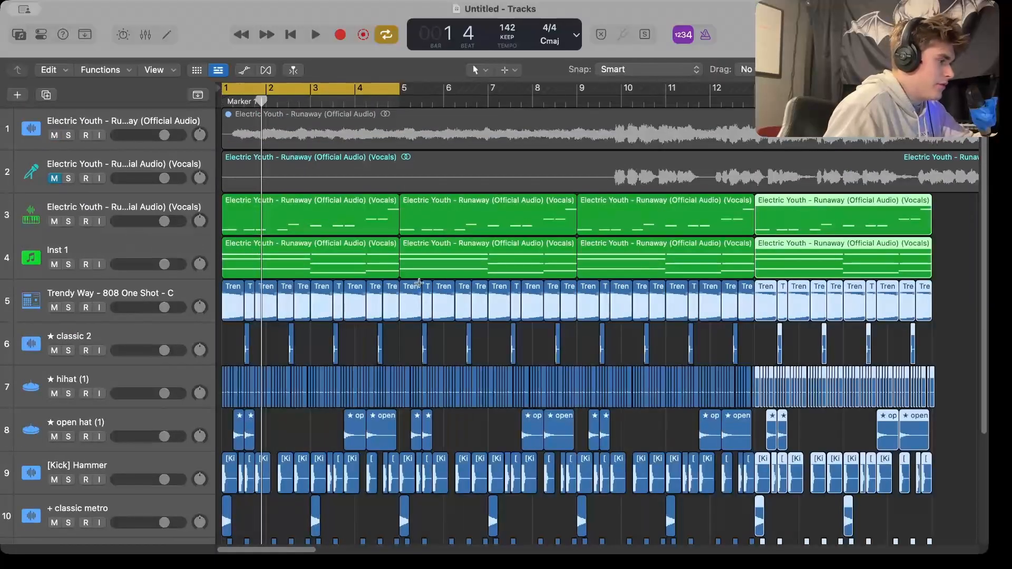
Add a new Vital software instrument track directly below Inst 1 and hide the Library
{"action": "left_click", "coordinate": [4, 246]}
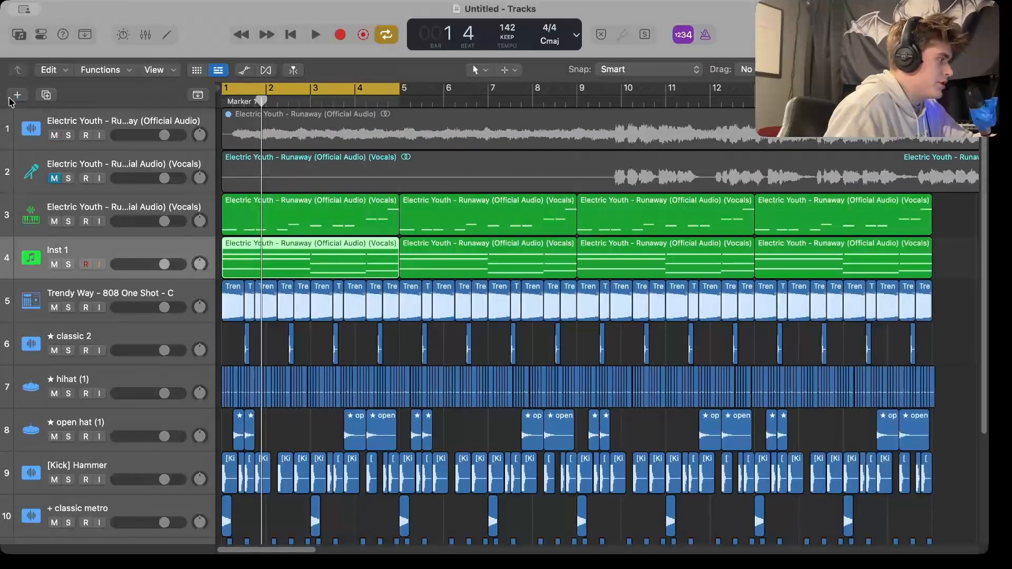
{"action": "left_click", "coordinate": [17, 95]}
{"action": "left_click", "coordinate": [766, 468]}
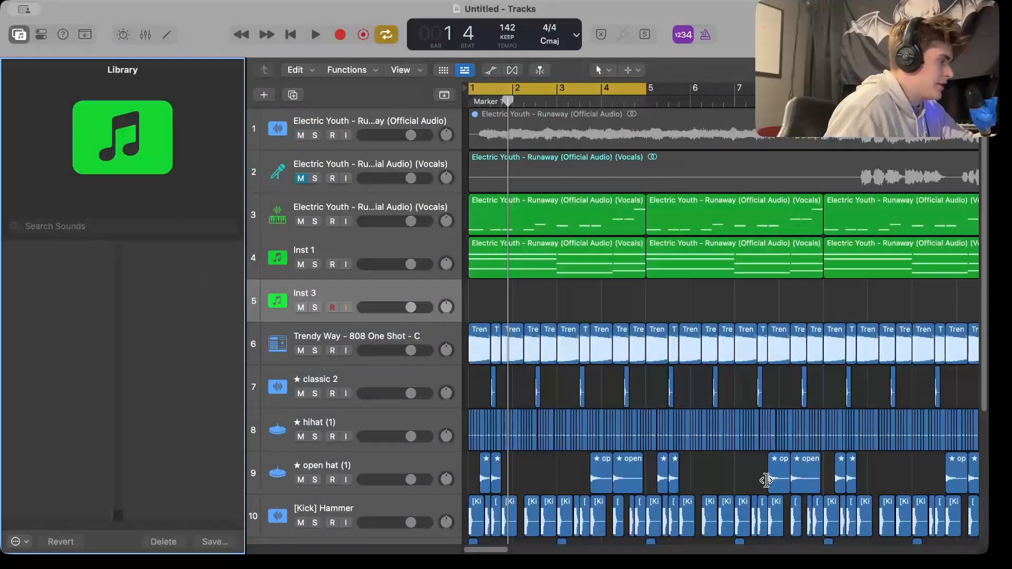
{"action": "left_click", "coordinate": [20, 35]}
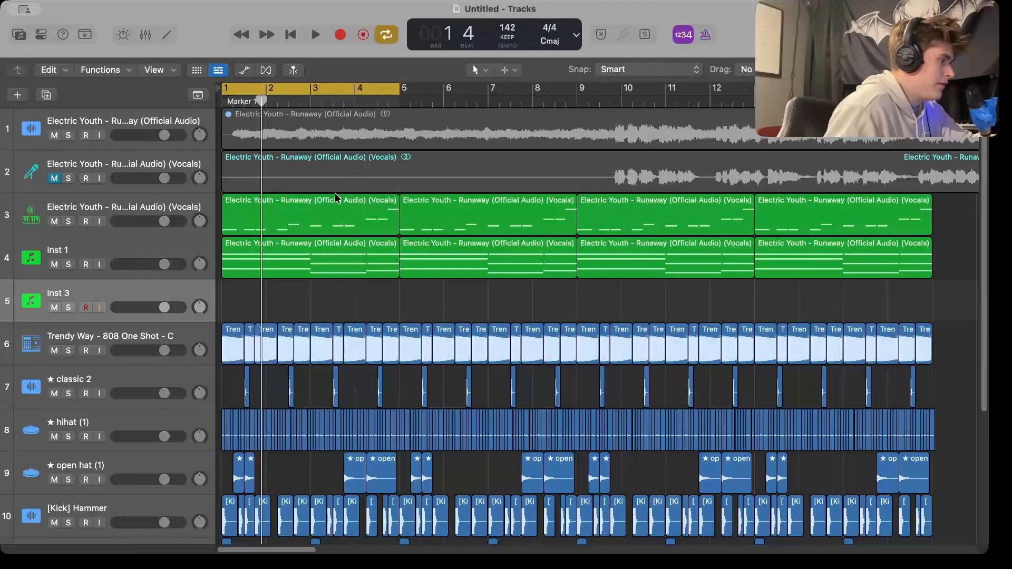
Delete the kick, classic metro and Audio 9 percussion regions throughout bars 1 to 8
{"action": "scroll", "coordinate": [335, 197], "scroll_direction": "down", "scroll_amount": 5}
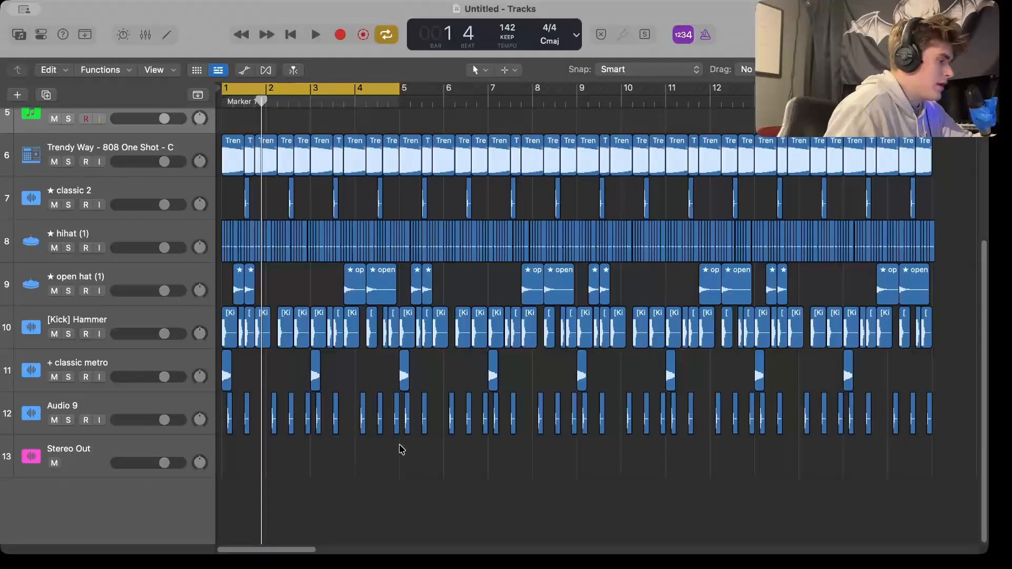
{"action": "left_click_drag", "start_coordinate": [400, 449], "coordinate": [135, 335]}
{"action": "key", "text": "Delete"}
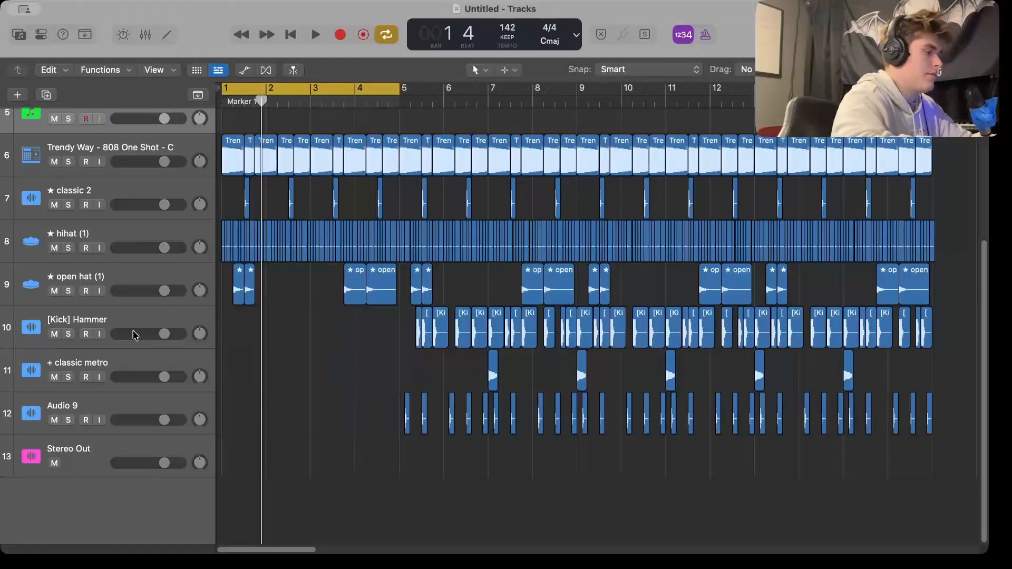
{"action": "left_click_drag", "start_coordinate": [375, 335], "coordinate": [516, 468]}
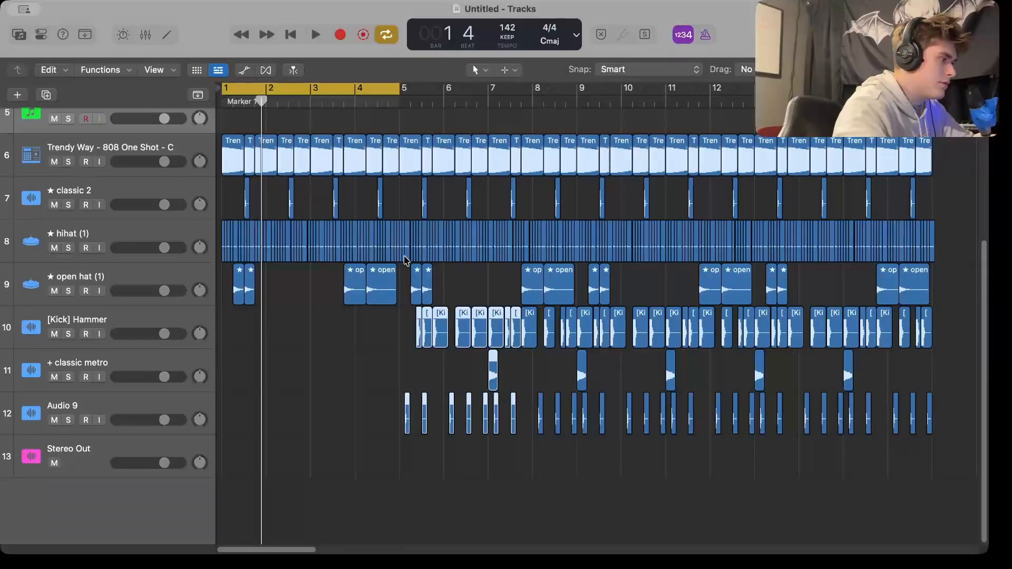
{"action": "key", "text": "Delete"}
{"action": "scroll", "coordinate": [479, 158], "scroll_direction": "up", "scroll_amount": 5}
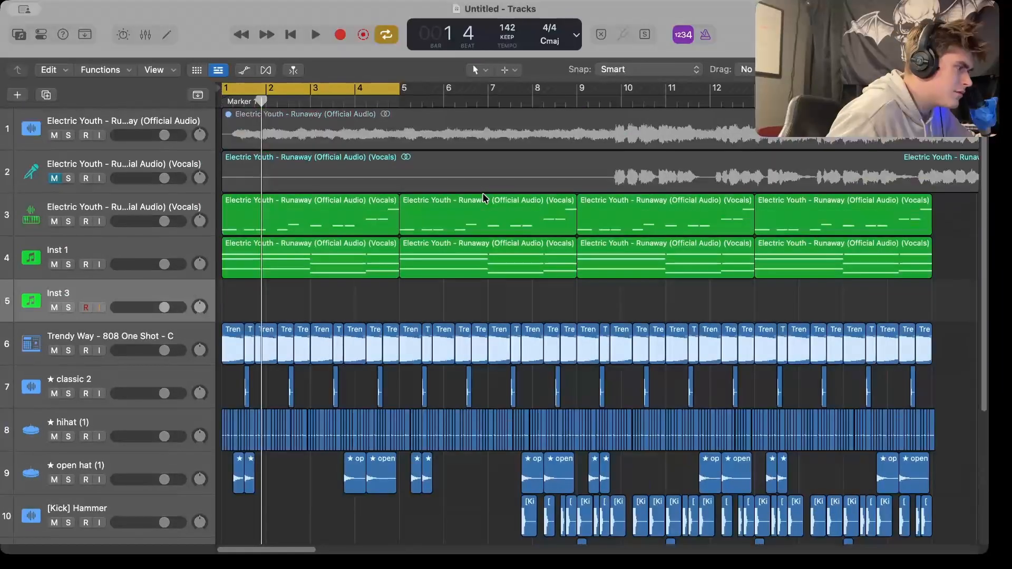
{"action": "scroll", "coordinate": [574, 317], "scroll_direction": "down", "scroll_amount": 4}
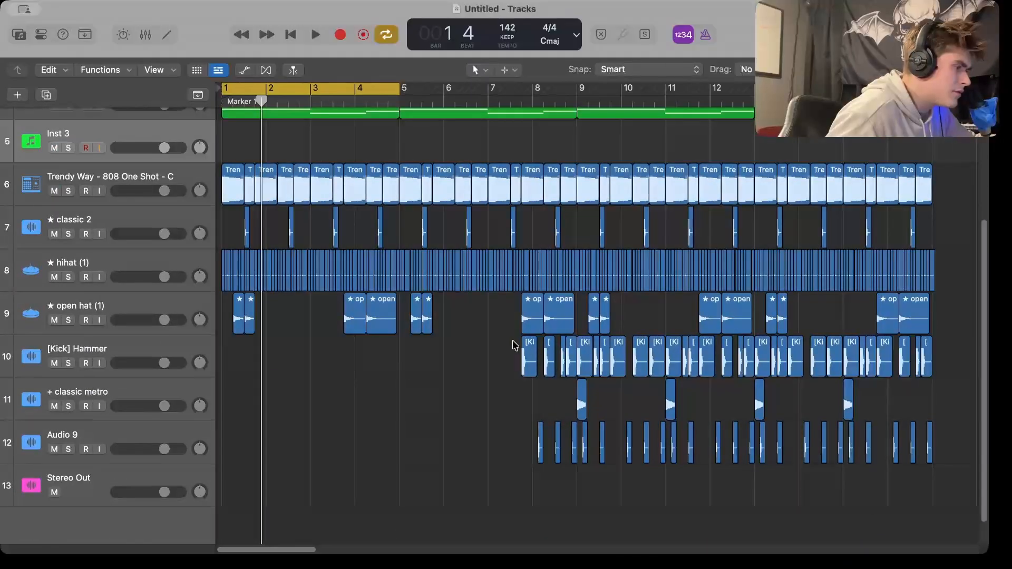
{"action": "left_click_drag", "start_coordinate": [530, 375], "coordinate": [572, 469]}
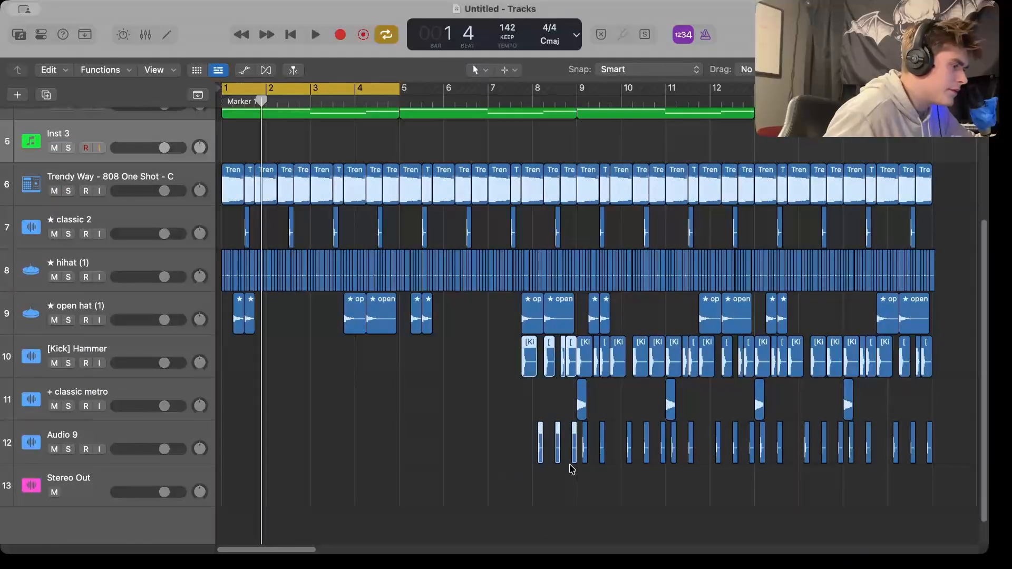
{"action": "key", "text": "Delete"}
{"action": "scroll", "coordinate": [572, 469], "scroll_direction": "up", "scroll_amount": 5}
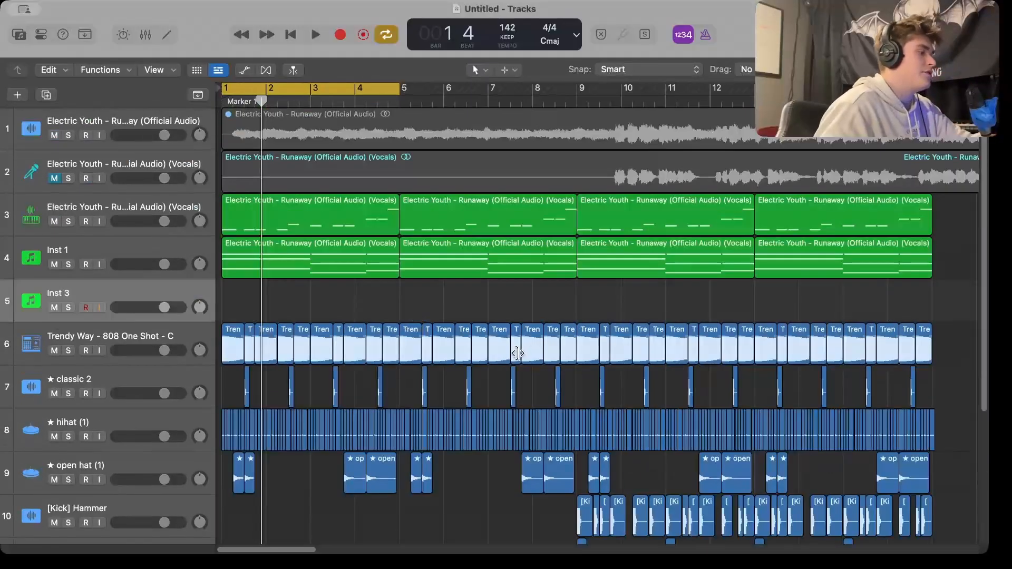
Create a MIDI region on the Inst 3 track, stretch it across bars 1 to 4, and open it in the Piano Roll
{"action": "left_click", "coordinate": [16, 97]}
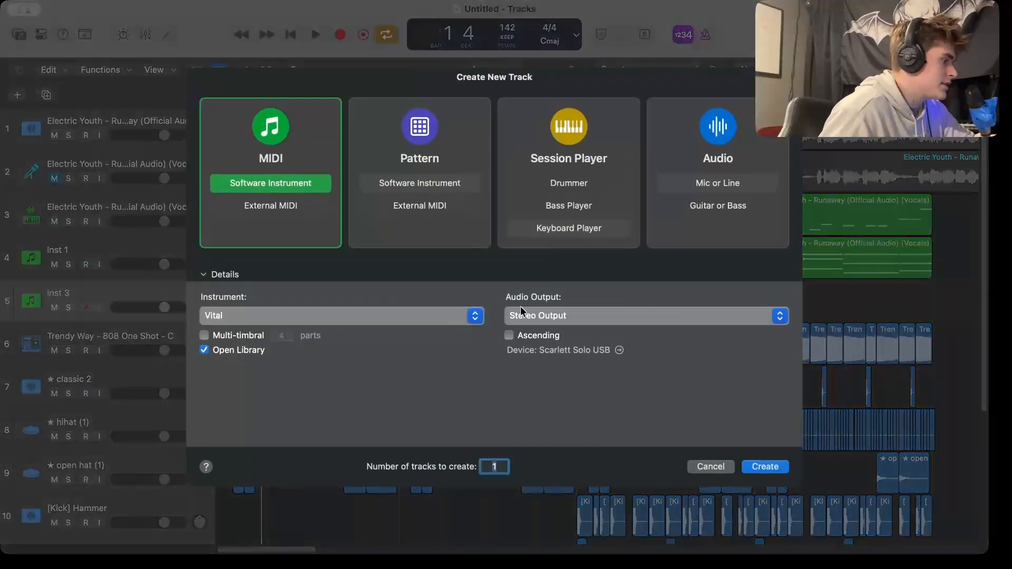
{"action": "left_click", "coordinate": [701, 467]}
{"action": "right_click", "coordinate": [245, 301]}
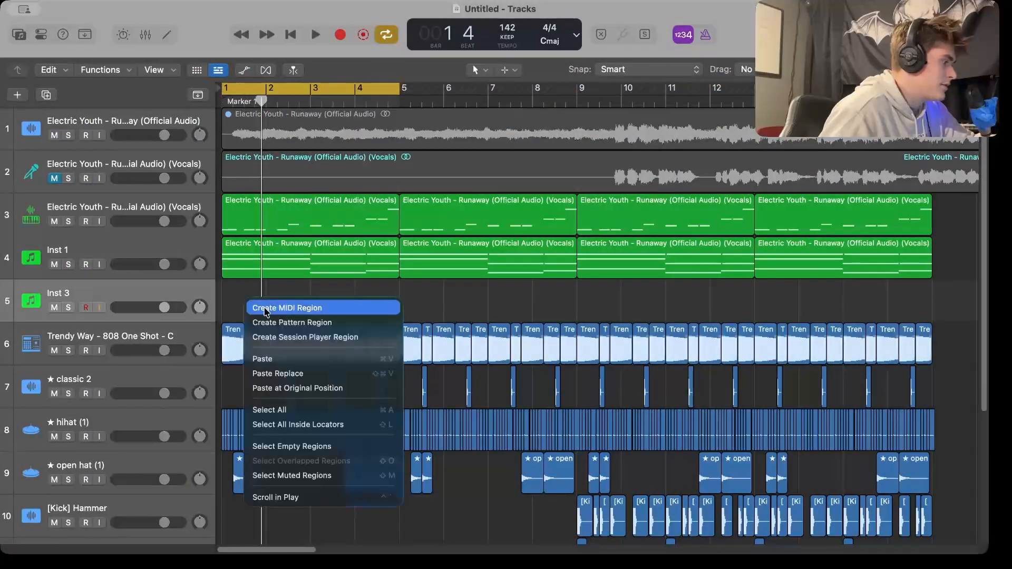
{"action": "left_click", "coordinate": [259, 305]}
{"action": "left_click_drag", "start_coordinate": [260, 305], "coordinate": [399, 306]}
{"action": "double_click", "coordinate": [369, 309]}
Start the Inst 3 melody with eighth notes on B3 at 1 1 1 and A3 at 1 1 3, auditioning against playback
{"action": "key", "text": "space"}
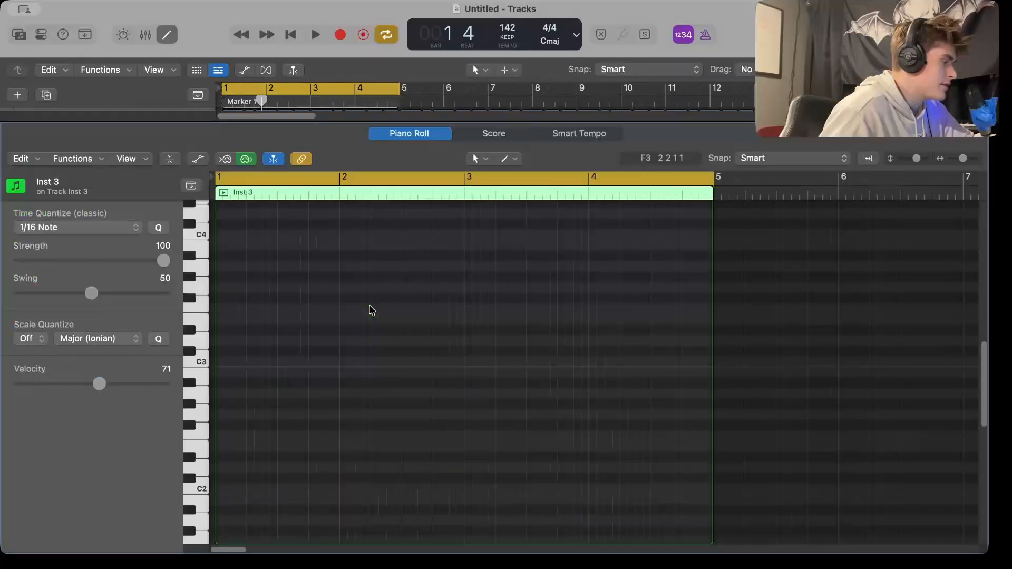
{"action": "key", "text": "space"}
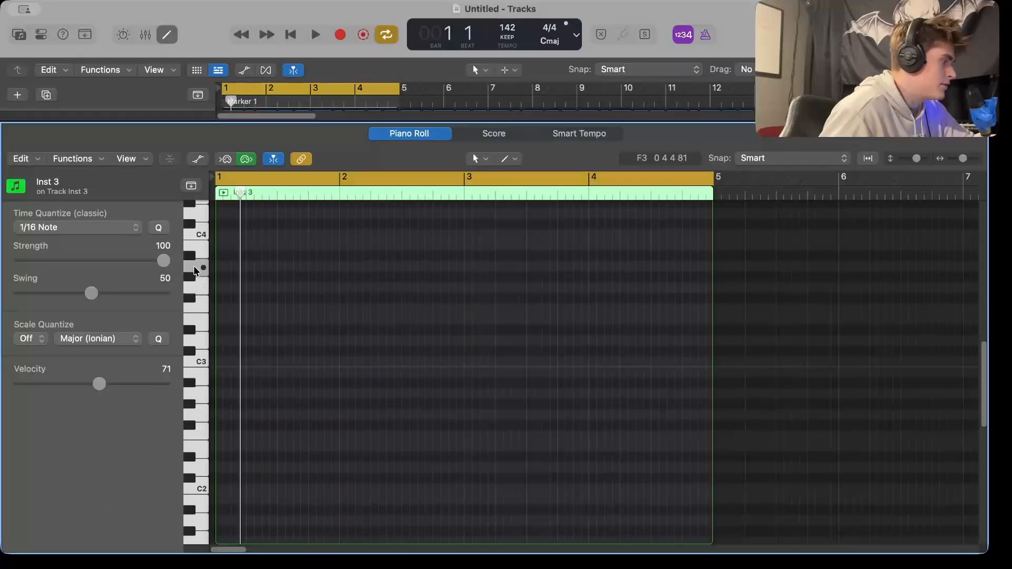
{"action": "key", "text": "space"}
{"action": "key", "text": "space"}
{"action": "key", "text": "space"}
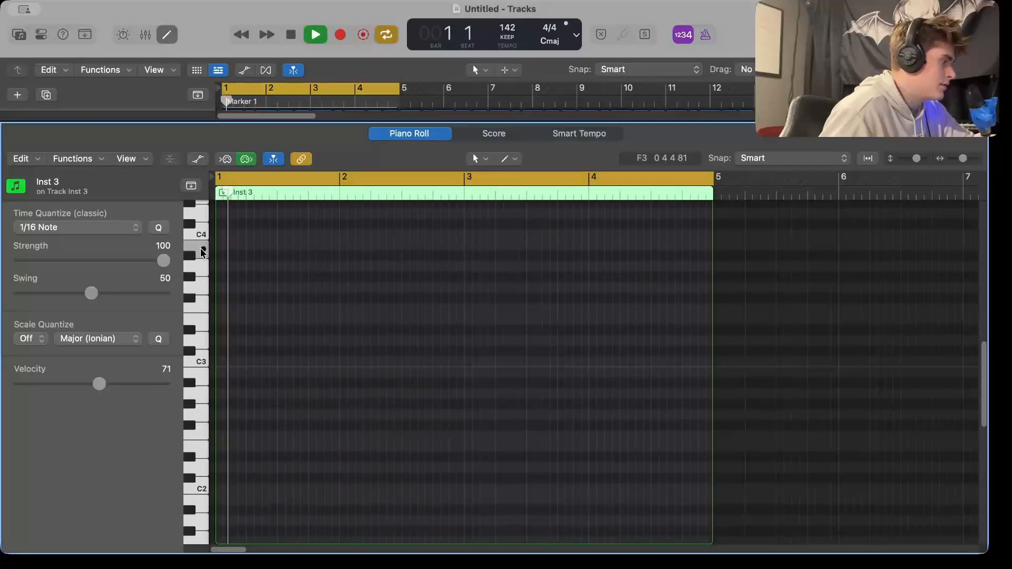
{"action": "left_click", "coordinate": [219, 244]}
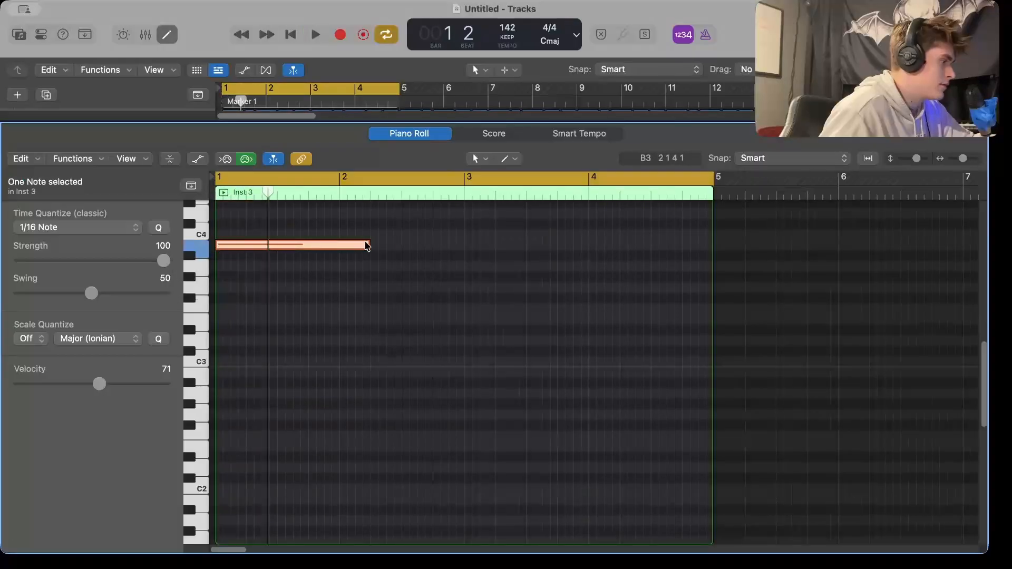
{"action": "left_click_drag", "start_coordinate": [371, 245], "coordinate": [228, 264]}
{"action": "key", "text": "space"}
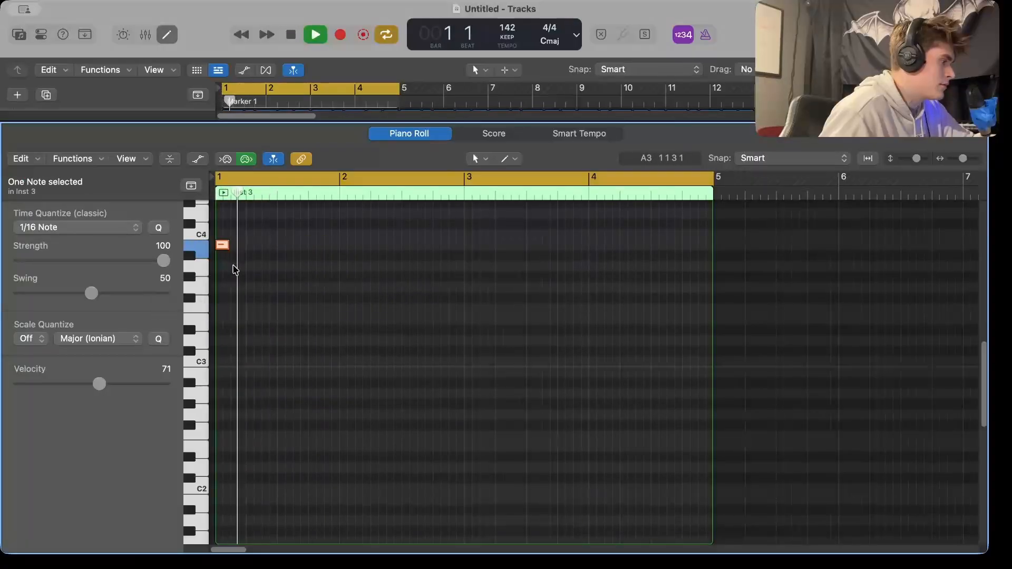
{"action": "left_click", "coordinate": [235, 266]}
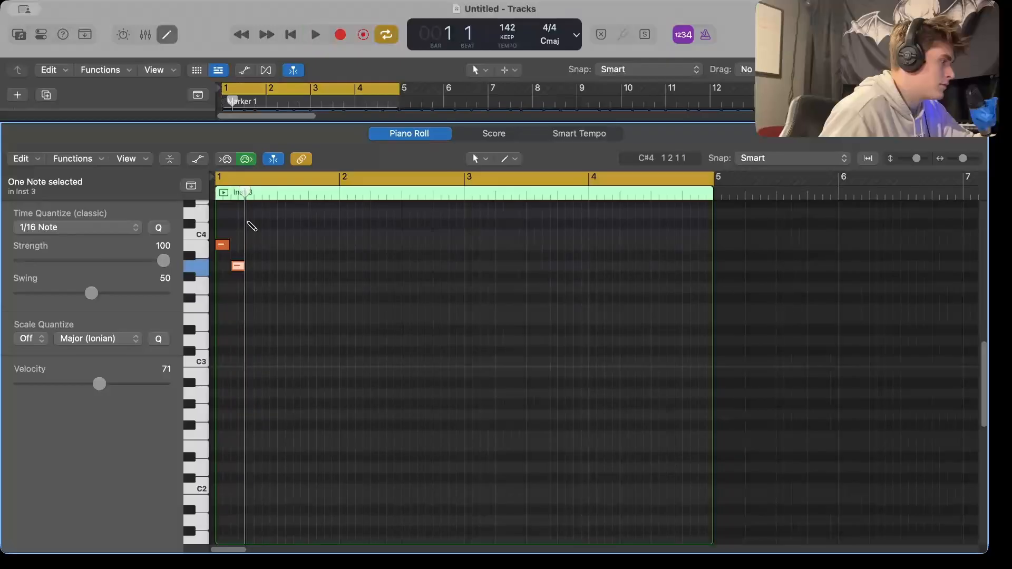
Add eighth notes E4 at 1 2 1, F#4 at 1 2 3, E4 at 1 3 1 and D4 at 1 3 3, checking them in playback
{"action": "scroll", "coordinate": [251, 227], "scroll_direction": "up", "scroll_amount": 3}
{"action": "key", "text": "space"}
{"action": "left_click_drag", "start_coordinate": [253, 273], "coordinate": [266, 232]}
{"action": "key", "text": "space"}
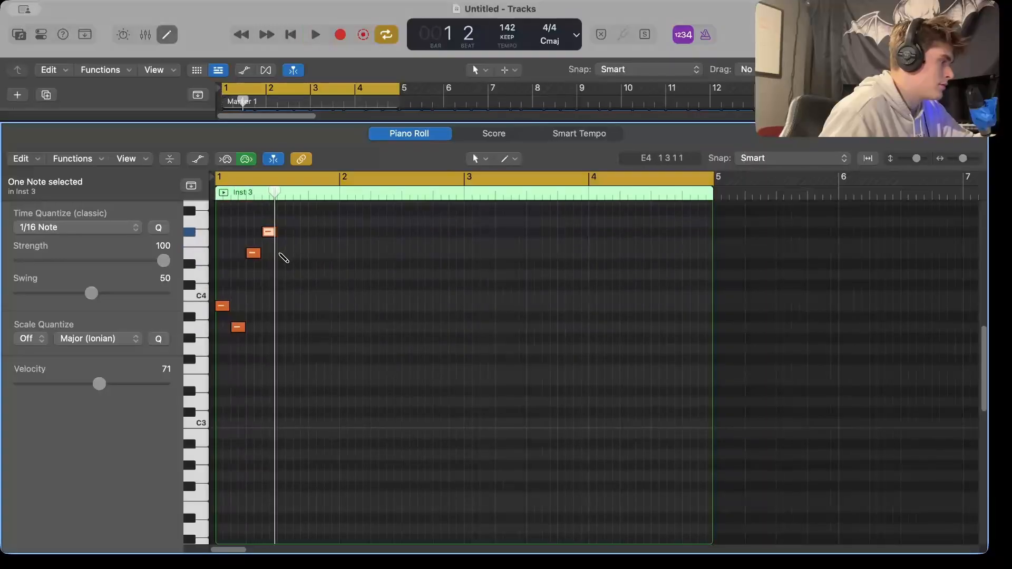
{"action": "left_click", "coordinate": [284, 253]}
{"action": "left_click", "coordinate": [300, 274]}
{"action": "key", "text": "space"}
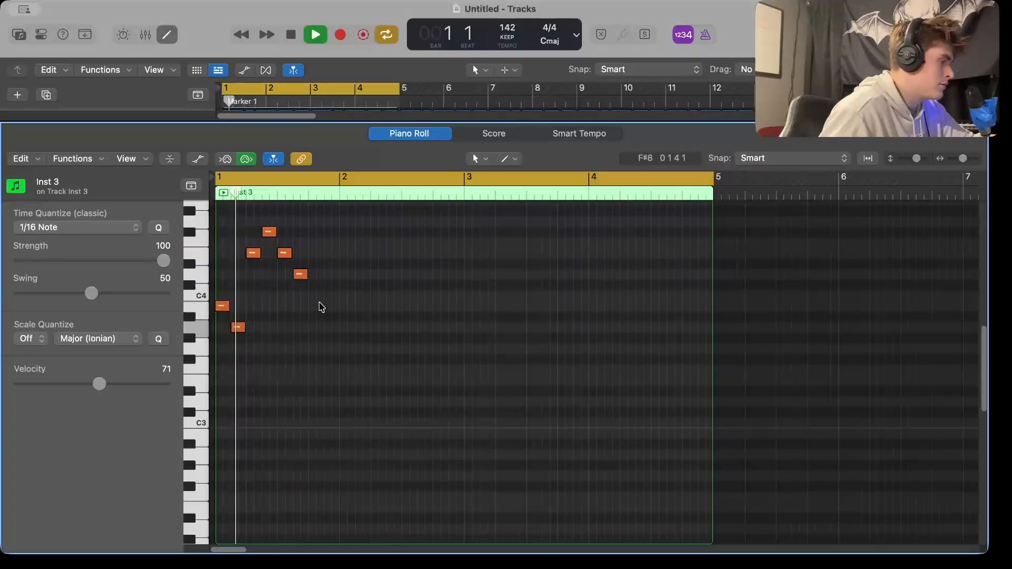
{"action": "left_click_drag", "start_coordinate": [346, 364], "coordinate": [255, 276]}
{"action": "key", "text": "space"}
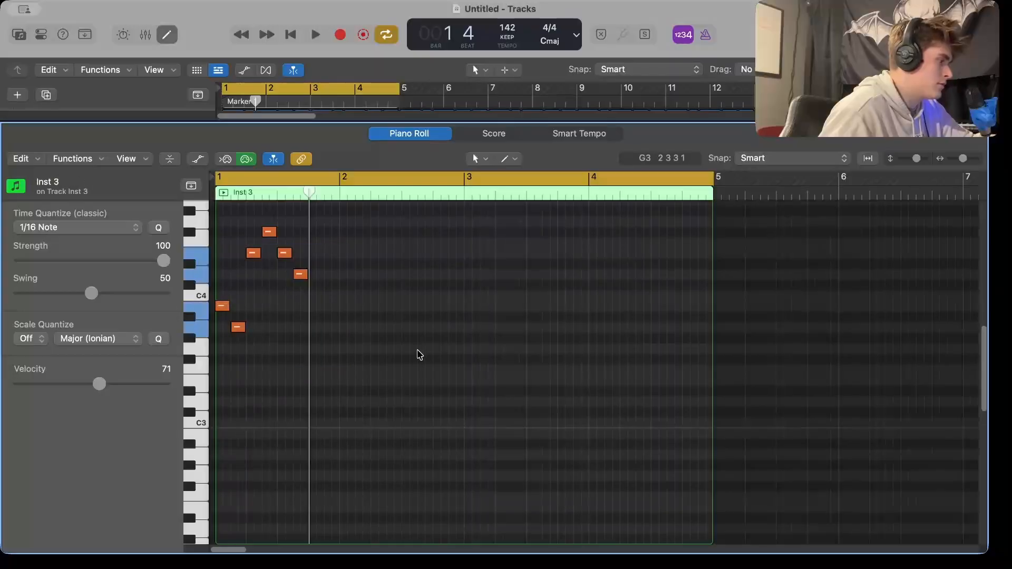
Add B3 and A3 on beat 4 of bar 1, and an E4, F#4, E4, F#4, E4, D4 eighth-note run from bar 2
{"action": "left_click_drag", "start_coordinate": [387, 377], "coordinate": [316, 309]}
{"action": "left_click_drag", "start_coordinate": [327, 283], "coordinate": [342, 255]}
{"action": "left_click", "coordinate": [393, 274]}
{"action": "key", "text": "space"}
{"action": "left_click", "coordinate": [420, 334]}
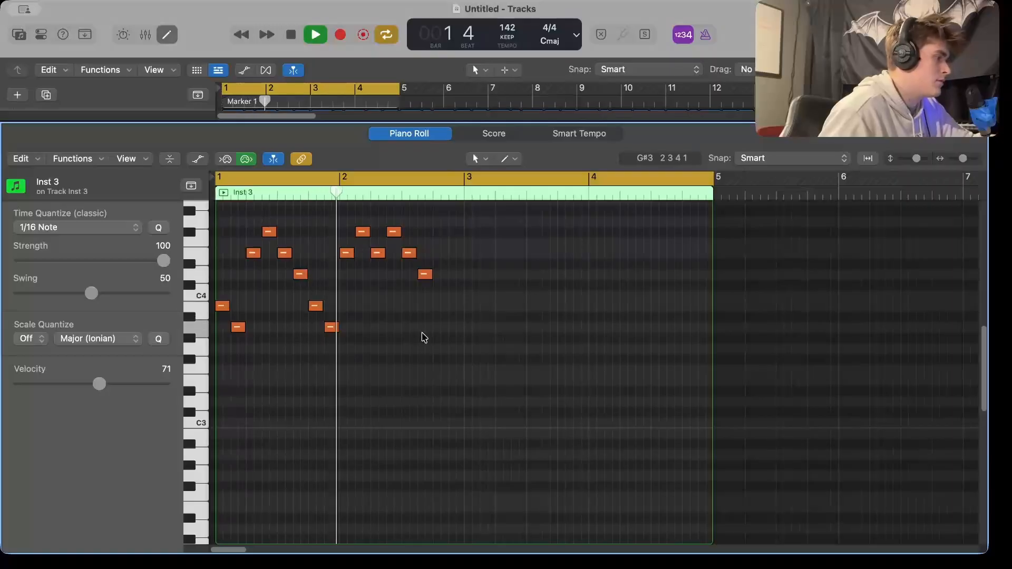
{"action": "key", "text": "space"}
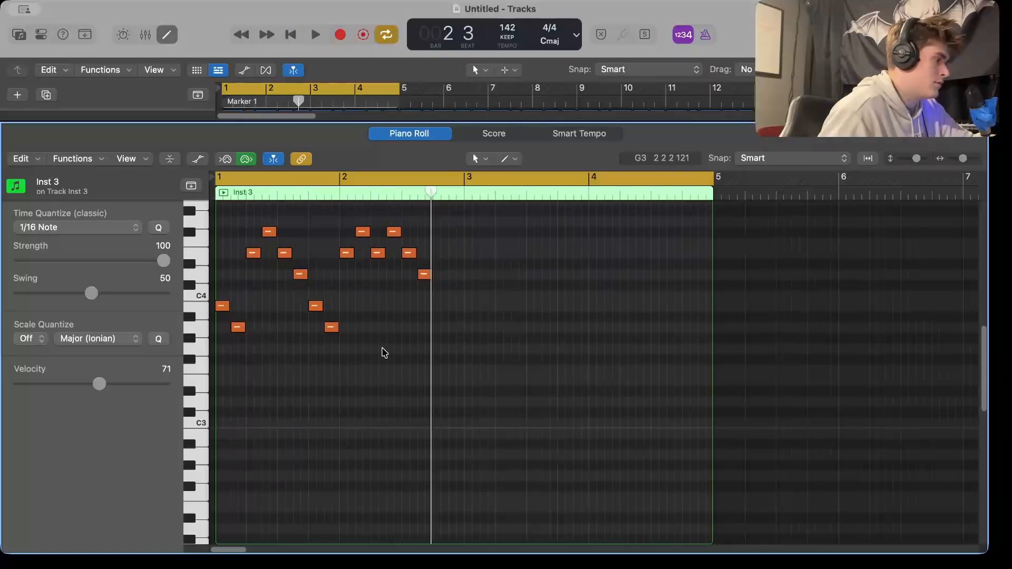
Finish bar 2 of the melody with B3 at 2 4 1 and A3 at 2 4 3
{"action": "left_click_drag", "start_coordinate": [385, 353], "coordinate": [435, 299]}
{"action": "left_click_drag", "start_coordinate": [517, 346], "coordinate": [217, 202]}
{"action": "scroll", "coordinate": [539, 402], "scroll_direction": "down", "scroll_amount": 10}
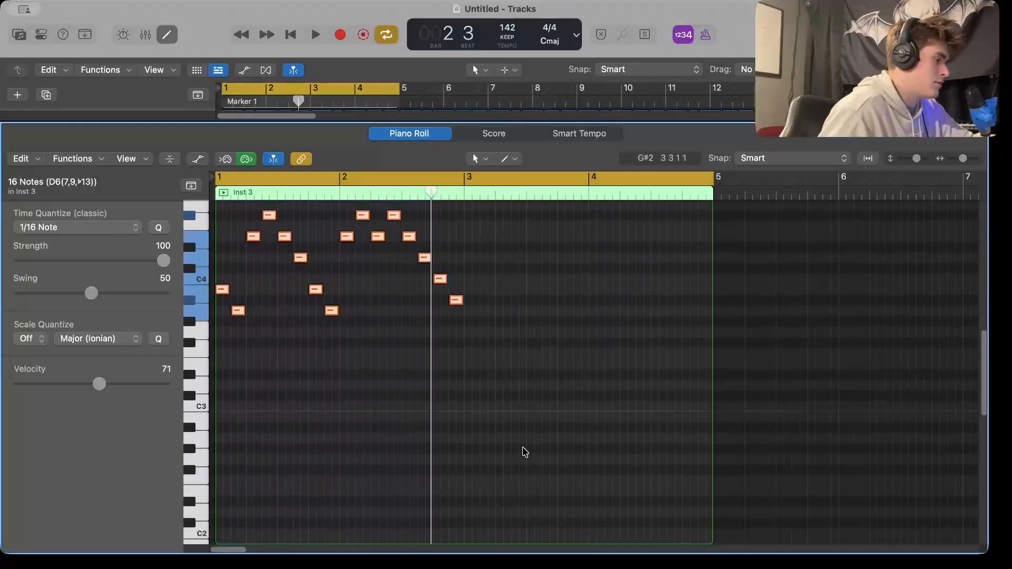
{"action": "left_click_drag", "start_coordinate": [523, 448], "coordinate": [424, 259]}
{"action": "left_click_drag", "start_coordinate": [480, 305], "coordinate": [441, 290]}
{"action": "left_click", "coordinate": [496, 344]}
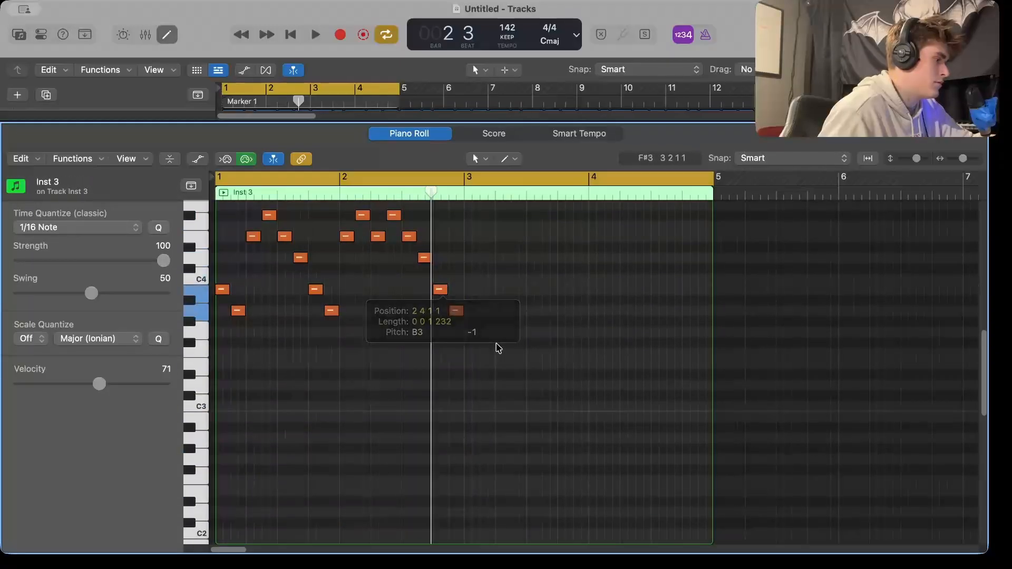
Copy the 16-note melody from bars 1 and 2 into bars 3 and 4 and play it back
{"action": "left_click_drag", "start_coordinate": [498, 348], "coordinate": [218, 202]}
{"action": "scroll", "coordinate": [275, 449], "scroll_direction": "down", "scroll_amount": 10}
{"action": "left_click_drag", "start_coordinate": [219, 361], "coordinate": [479, 378]}
{"action": "key", "text": "space"}
{"action": "scroll", "coordinate": [496, 428], "scroll_direction": "down", "scroll_amount": 5}
{"action": "scroll", "coordinate": [494, 428], "scroll_direction": "up", "scroll_amount": 5}
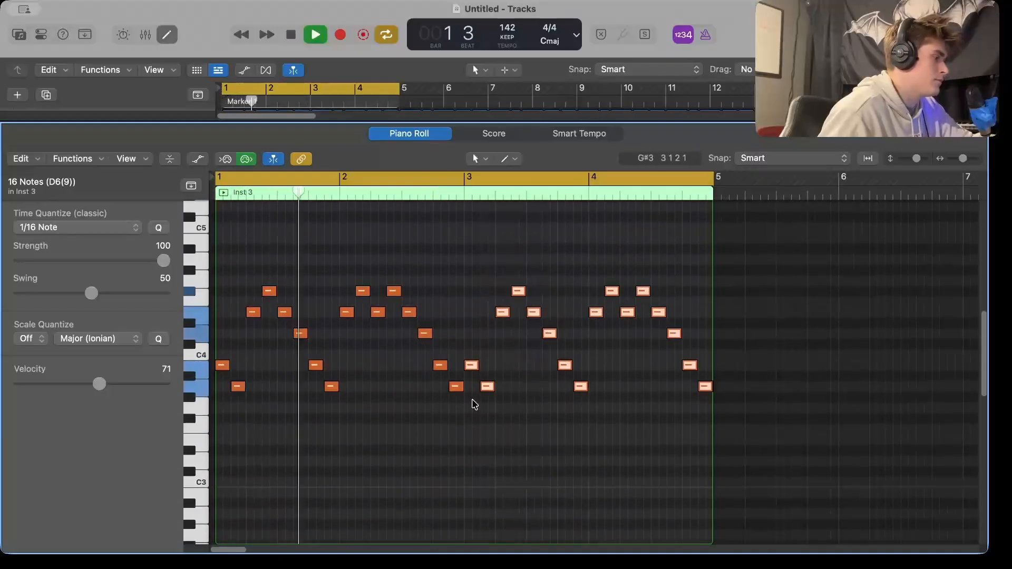
{"action": "scroll", "coordinate": [473, 405], "scroll_direction": "down", "scroll_amount": 1}
{"action": "left_click", "coordinate": [454, 431]}
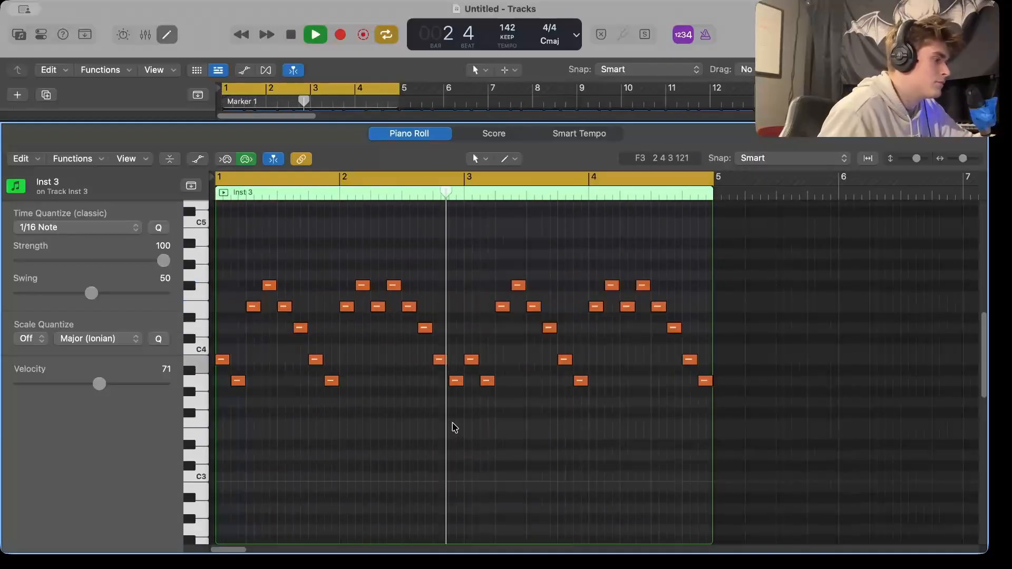
Close the Piano Roll, add another Vital instrument track below Inst 3, hide the Library and inspector, and stop playback
{"action": "left_click", "coordinate": [163, 42]}
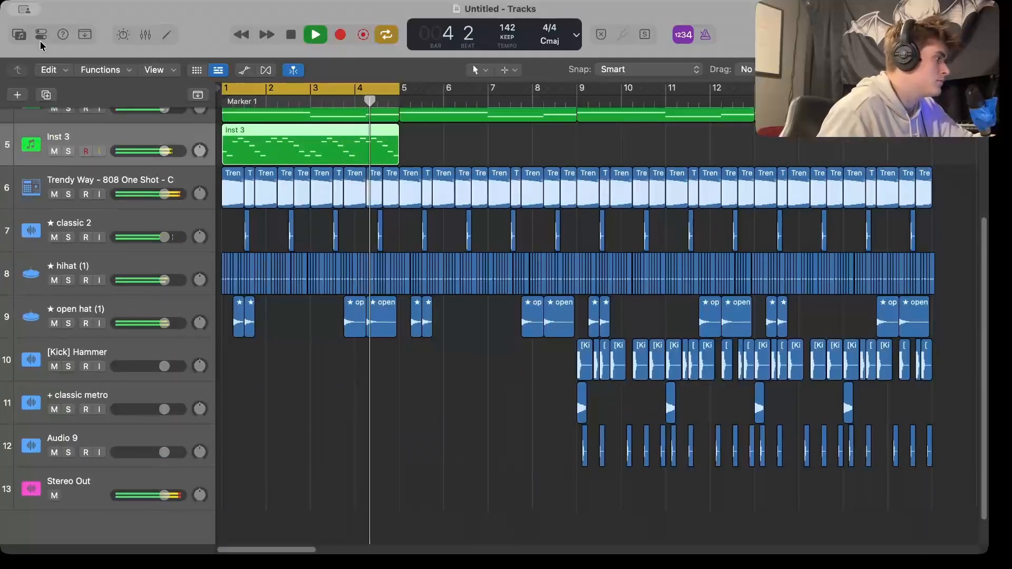
{"action": "left_click", "coordinate": [41, 35]}
{"action": "left_click", "coordinate": [11, 70]}
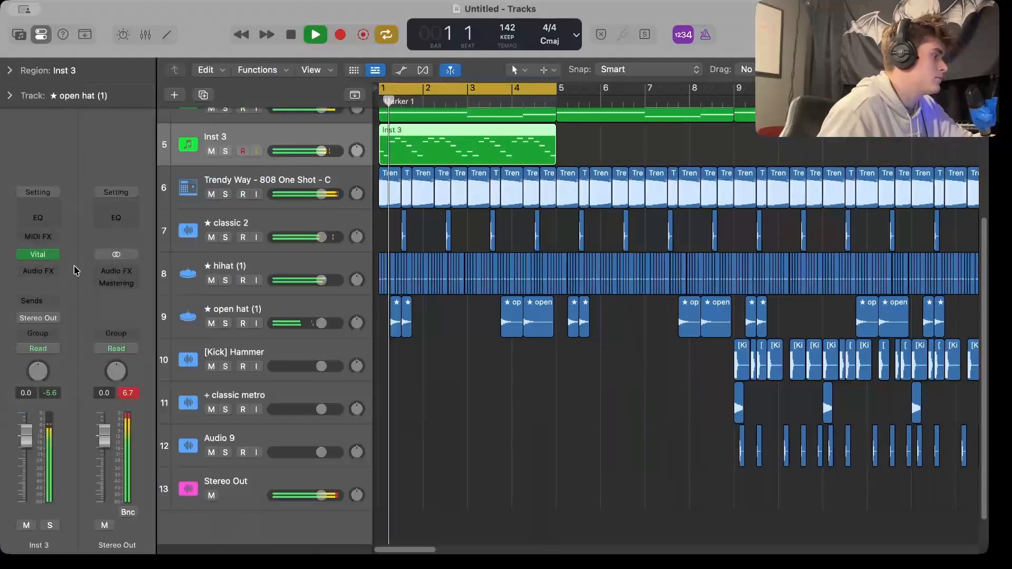
{"action": "left_click", "coordinate": [684, 462]}
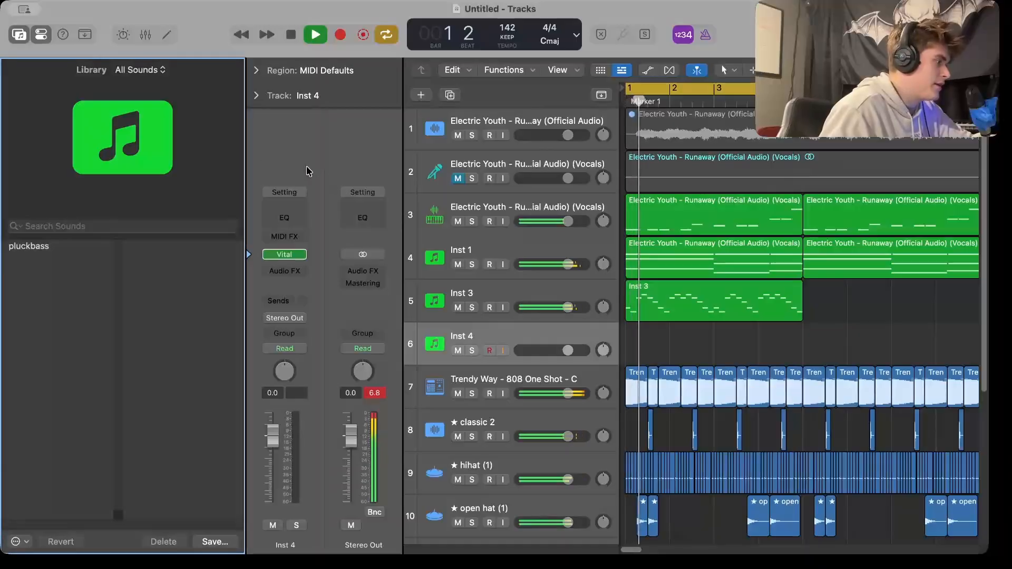
{"action": "key", "text": "y"}
{"action": "key", "text": "i"}
{"action": "key", "text": "space"}
Create a MIDI region on the Inst 4 track, extend it to cover bars 1 to 4, and open it in the Piano Roll
{"action": "right_click", "coordinate": [239, 346]}
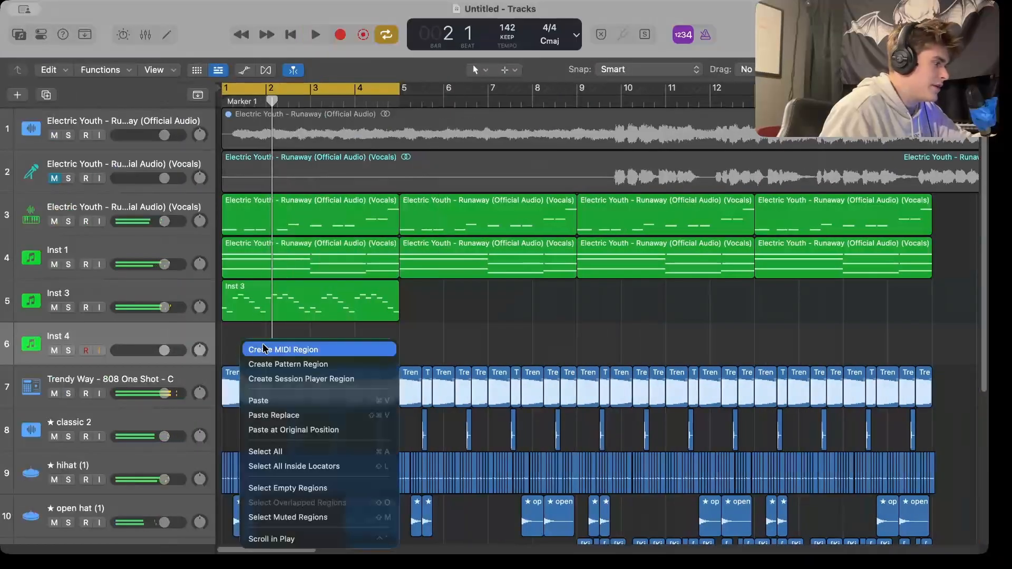
{"action": "left_click", "coordinate": [267, 349]}
{"action": "left_click_drag", "start_coordinate": [262, 355], "coordinate": [398, 352]}
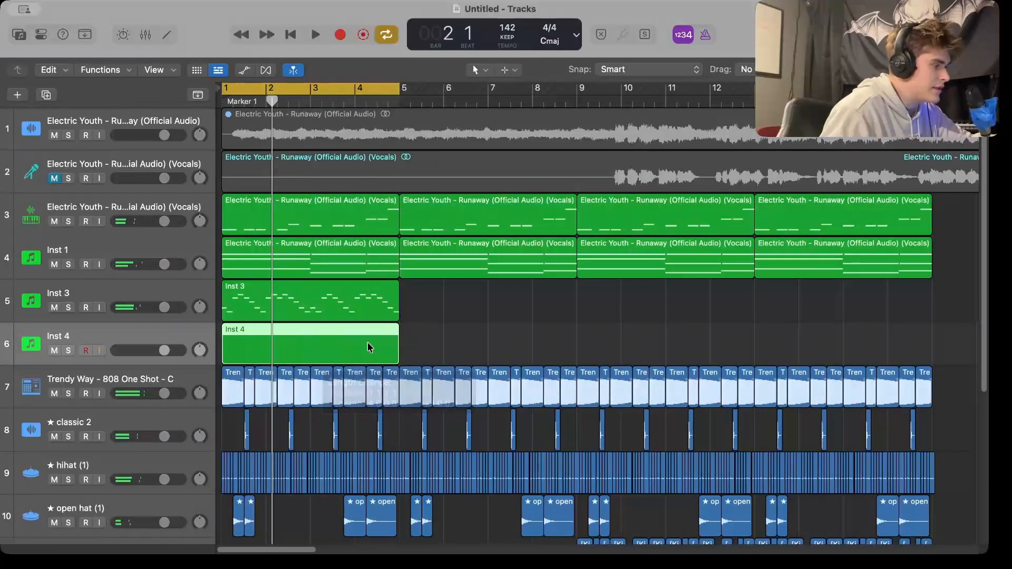
{"action": "double_click", "coordinate": [358, 347]}
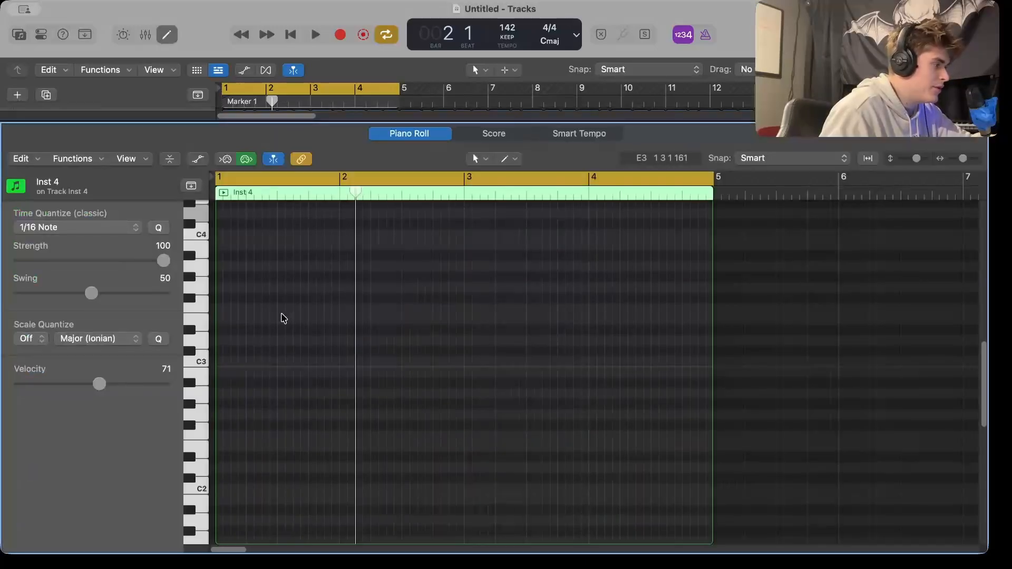
Draw two long A3 notes in the Inst 4 region, one filling bars 1 and 2, the other bars 3 and 4
{"action": "left_click", "coordinate": [160, 41]}
{"action": "scroll", "coordinate": [310, 365], "scroll_direction": "up", "scroll_amount": 5}
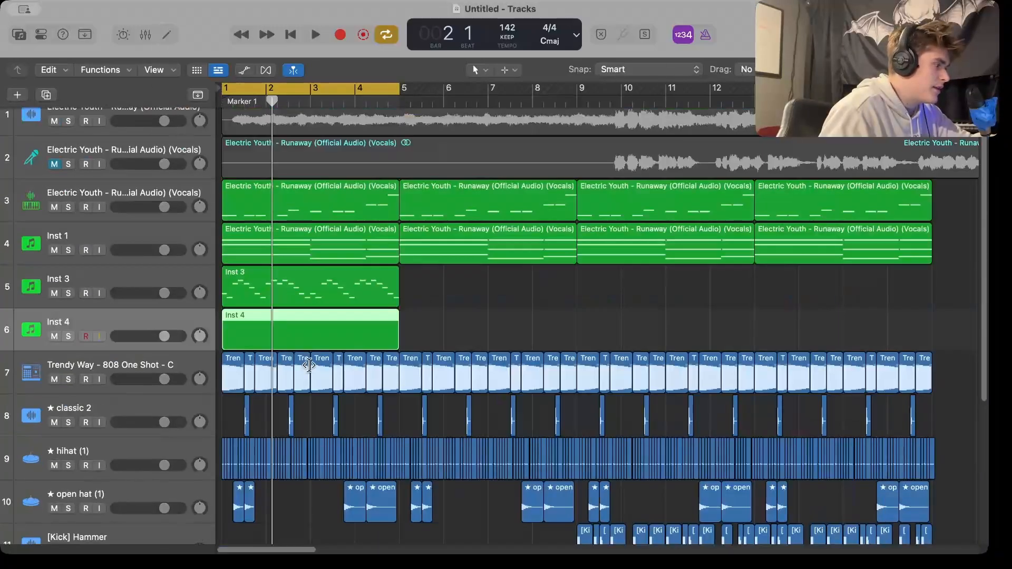
{"action": "double_click", "coordinate": [273, 335]}
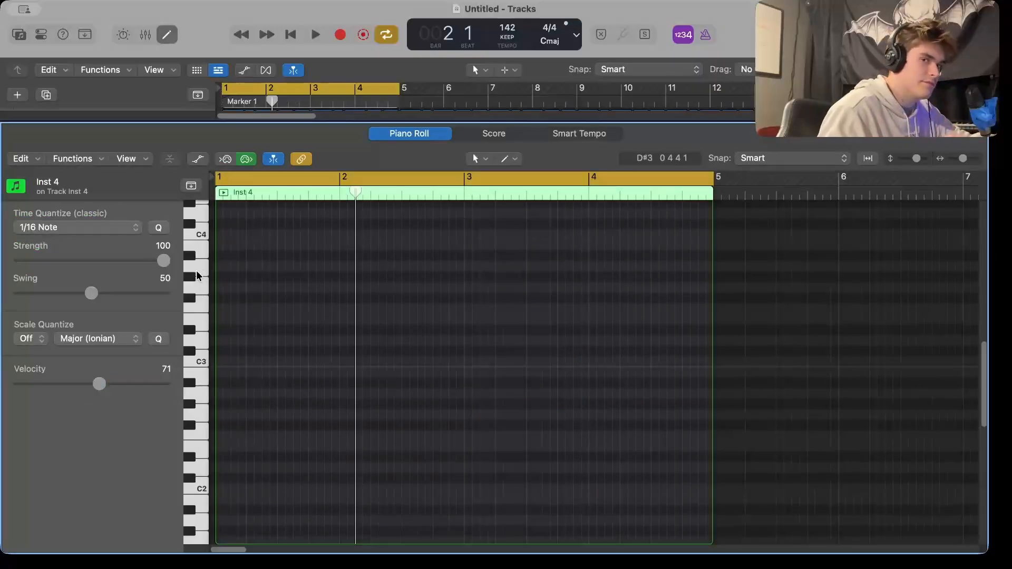
{"action": "mouse_move", "coordinate": [220, 266]}
{"action": "left_mouse_down"}
{"action": "mouse_move", "coordinate": [475, 274]}
{"action": "mouse_move", "coordinate": [460, 285]}
{"action": "left_mouse_up"}
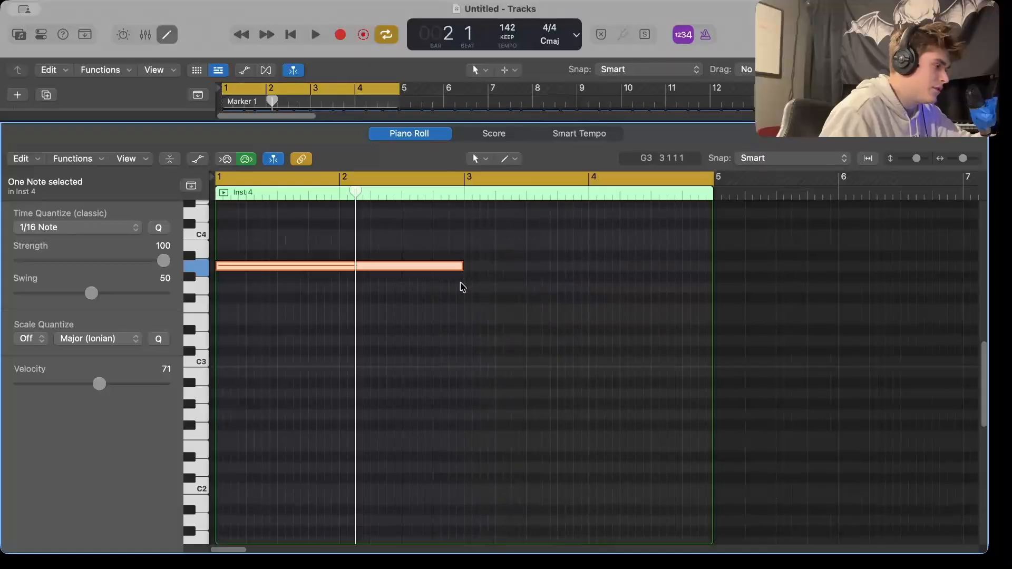
{"action": "key", "text": "space"}
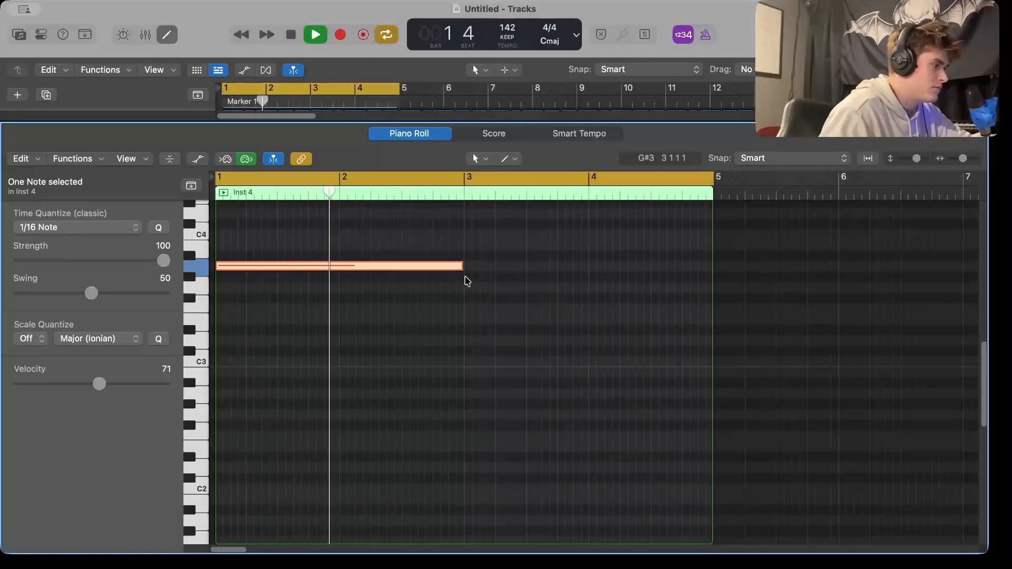
{"action": "left_click", "coordinate": [471, 268]}
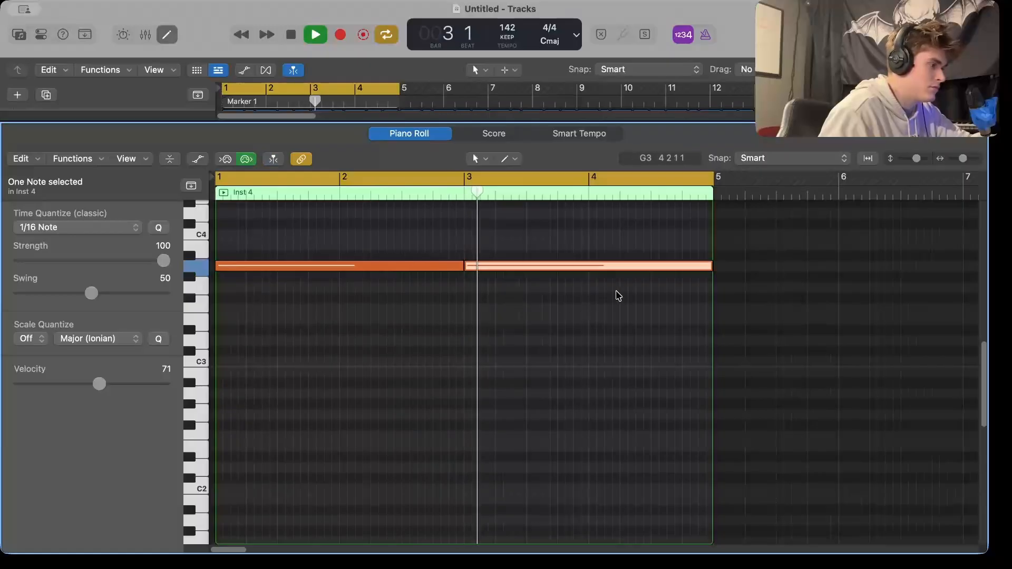
Shorten the second A3 note to end at 4 2 and add a B3 note from there to the end of bar 4
{"action": "left_click_drag", "start_coordinate": [707, 265], "coordinate": [618, 265]}
{"action": "key", "text": "space"}
{"action": "left_click", "coordinate": [623, 244]}
{"action": "left_click_drag", "start_coordinate": [772, 244], "coordinate": [713, 244]}
Lower the long note in bars 1 and 2 to F#3 and play back the Inst 4 melody
{"action": "left_click_drag", "start_coordinate": [294, 265], "coordinate": [289, 303]}
{"action": "key", "text": "space"}
{"action": "left_click", "coordinate": [289, 327]}
{"action": "scroll", "coordinate": [289, 327], "scroll_direction": "up", "scroll_amount": 3}
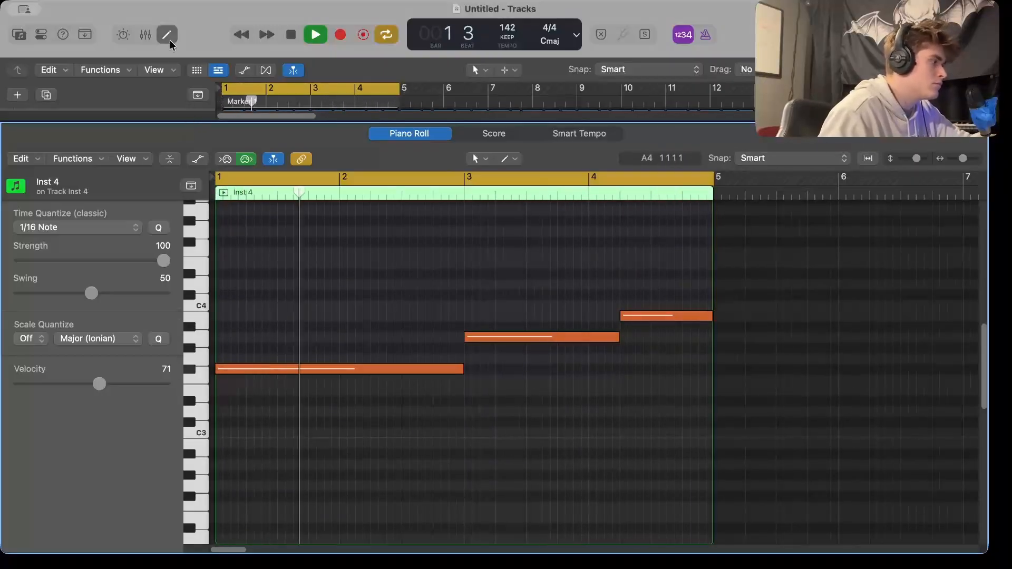
Close the Piano Roll, show the inspector, and stop playback
{"action": "key", "text": "e"}
{"action": "left_click", "coordinate": [41, 38]}
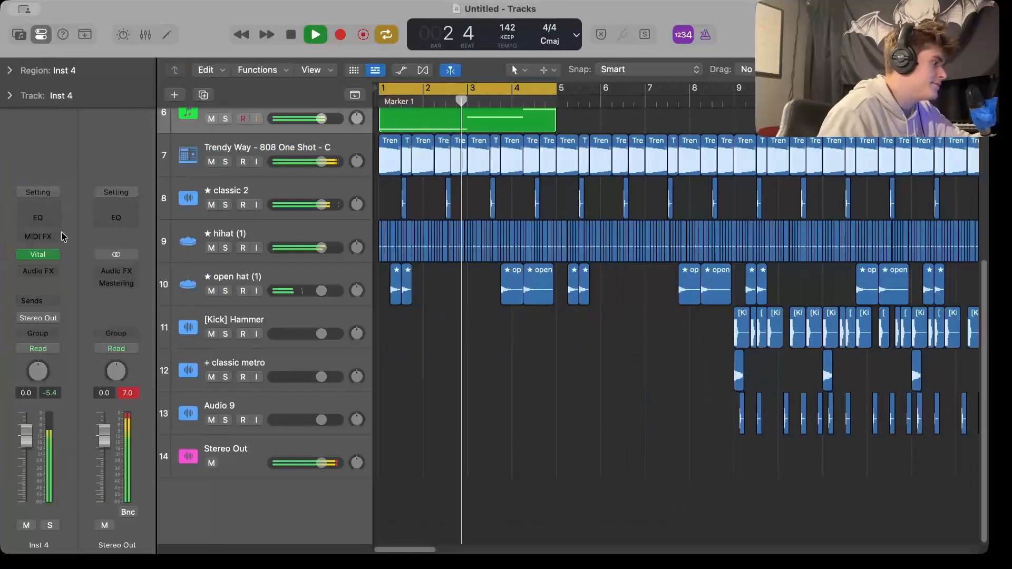
{"action": "scroll", "coordinate": [318, 234], "scroll_direction": "up", "scroll_amount": 5}
{"action": "key", "text": "space"}
Insert a Channel EQ on the Inst 4 track, cut its low frequencies, and check playback from the start
{"action": "left_click", "coordinate": [32, 268]}
{"action": "left_click", "coordinate": [23, 183]}
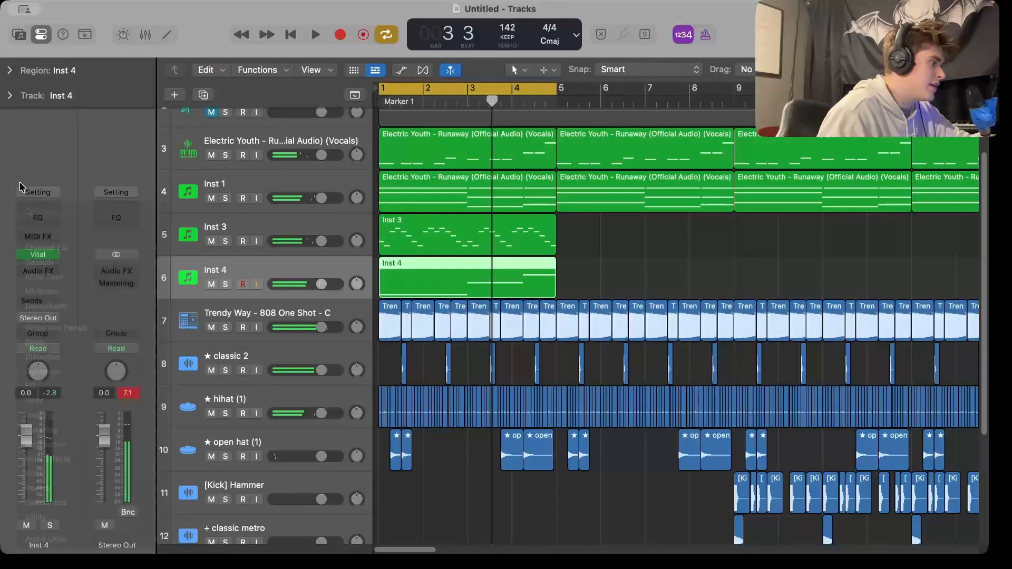
{"action": "left_click", "coordinate": [35, 267]}
{"action": "left_click", "coordinate": [68, 251]}
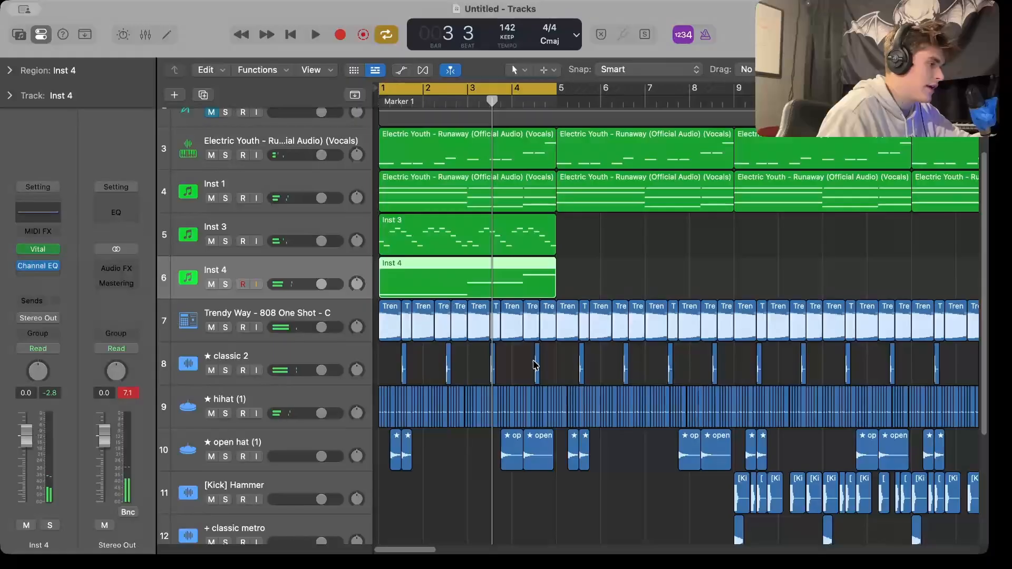
{"action": "key", "text": "Return"}
{"action": "key", "text": "space"}
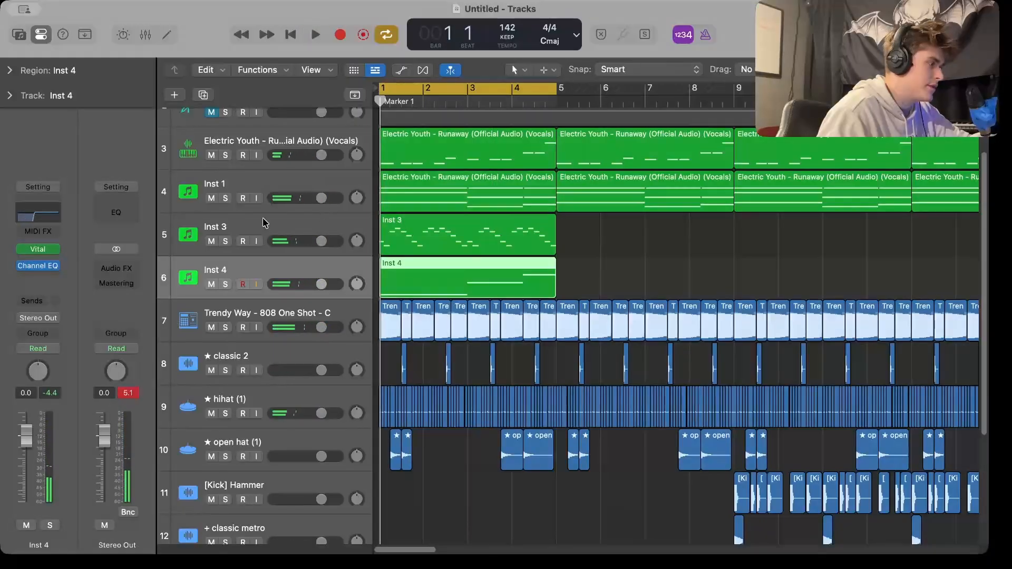
Add MVibrato after the Channel EQ on Inst 4 and start playback
{"action": "left_click", "coordinate": [37, 274]}
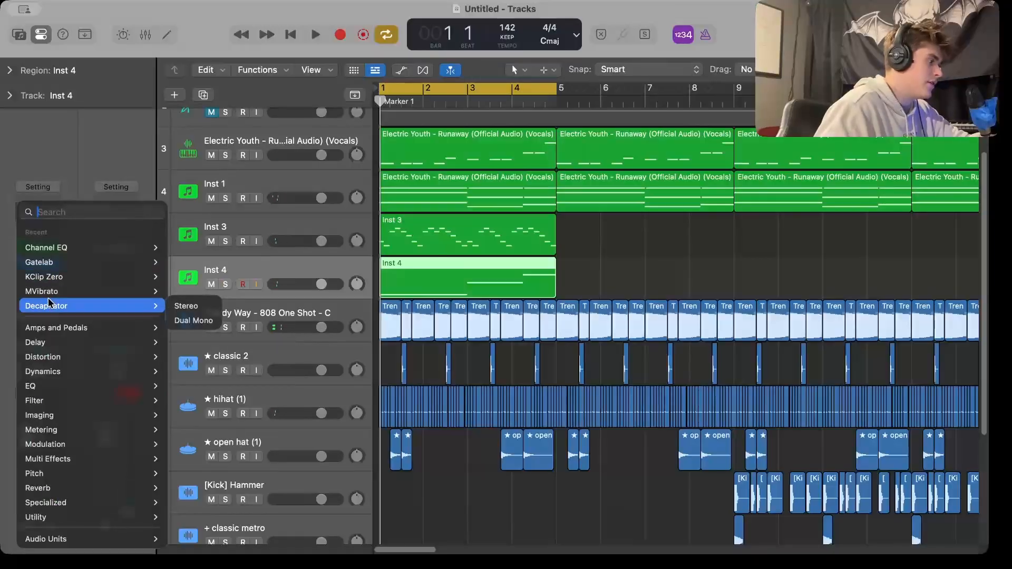
{"action": "left_click", "coordinate": [48, 291]}
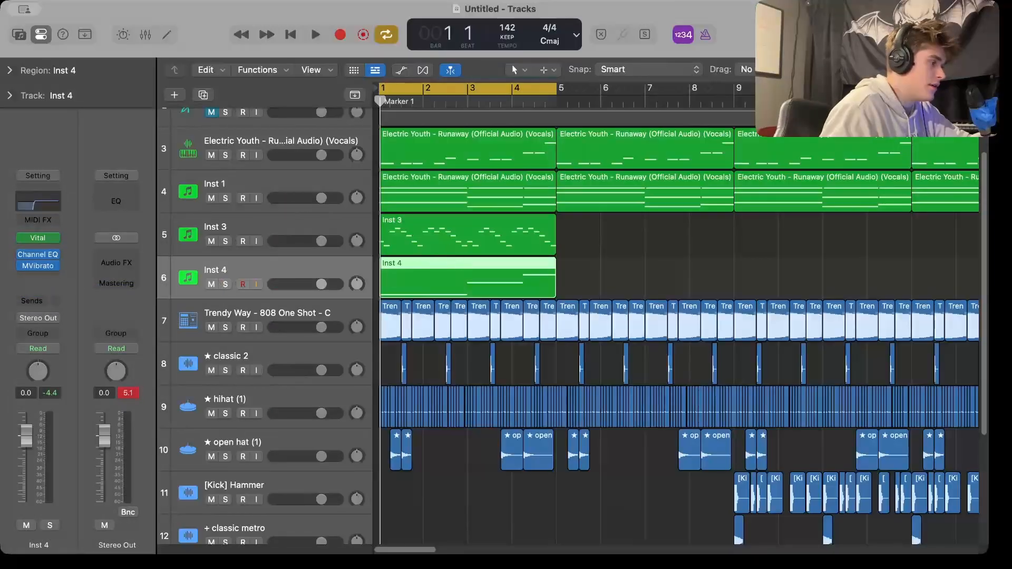
{"action": "key", "text": "space"}
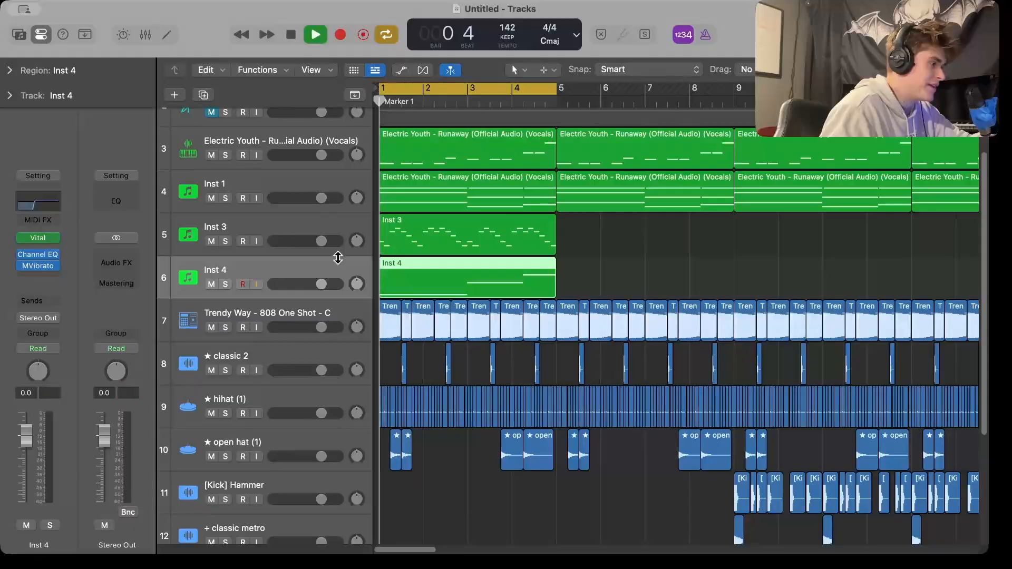
Select the Inst 3 and Inst 4 regions together and repeat them three times to fill bars 1 to 16
{"action": "left_click_drag", "start_coordinate": [591, 282], "coordinate": [478, 250]}
{"action": "key", "text": "x"}
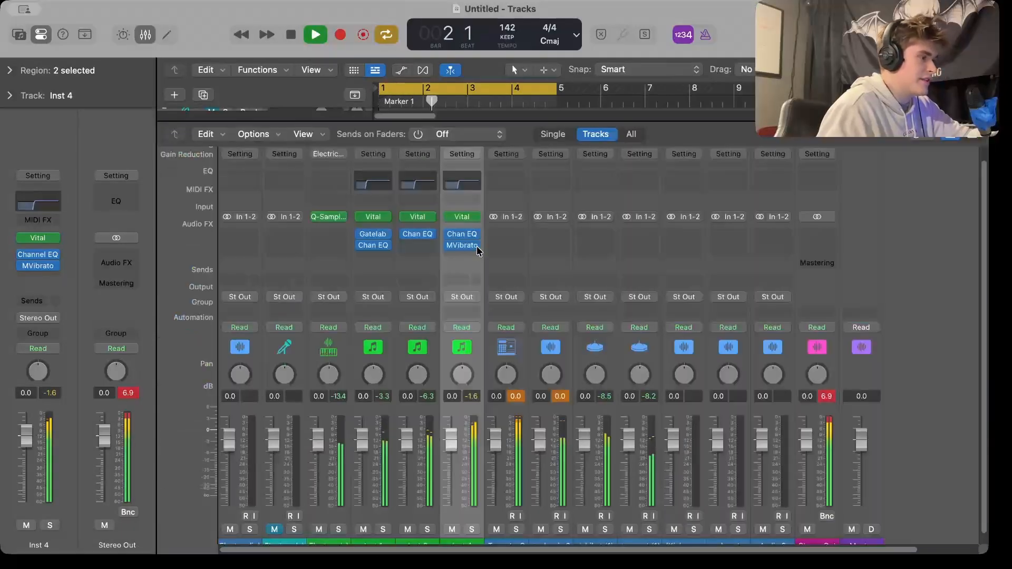
{"action": "key", "text": "x"}
{"action": "key", "text": "super+r"}
{"action": "key", "text": "super+r"}
{"action": "key", "text": "super+r"}
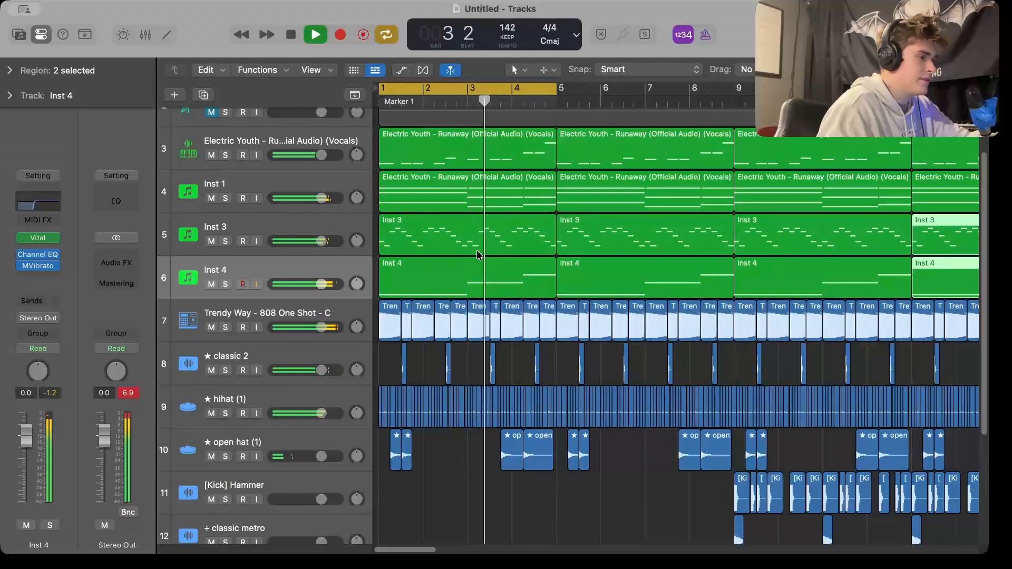
Delete the Inst 3 and Inst 4 regions in bars 1 to 8, keeping only those from bar 9 onward
{"action": "left_click", "coordinate": [467, 241]}
{"action": "key", "text": "BackSpace"}
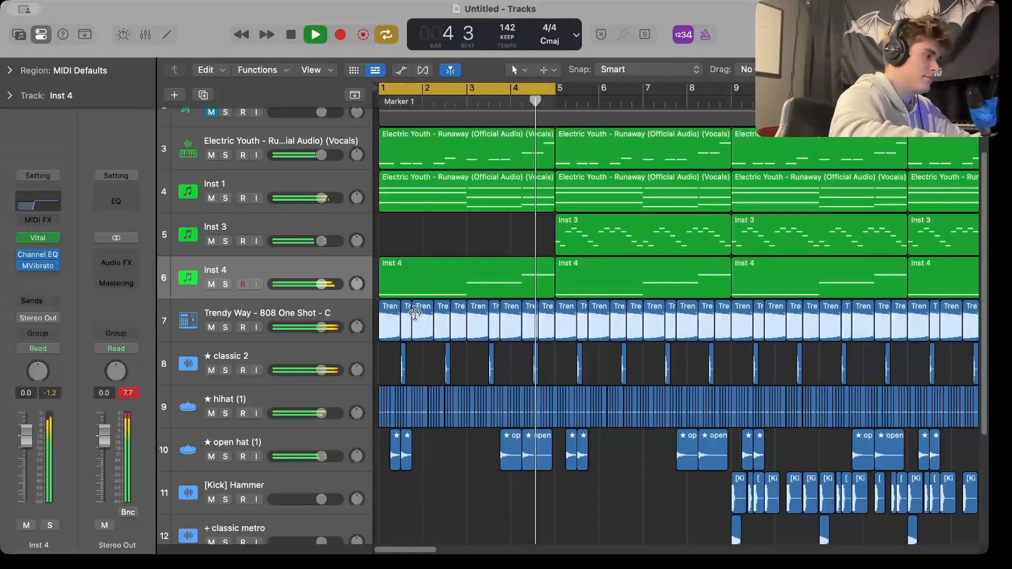
{"action": "left_click", "coordinate": [425, 294]}
{"action": "key", "text": "BackSpace"}
{"action": "left_click_drag", "start_coordinate": [515, 230], "coordinate": [598, 268]}
{"action": "key", "text": "BackSpace"}
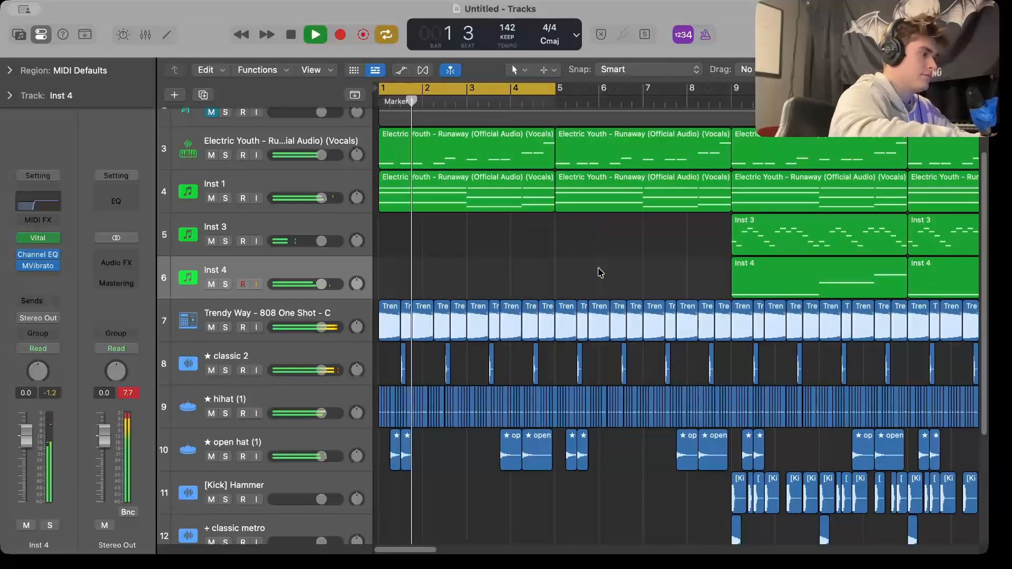
Move the cycle range to bars 9 to 12 and listen to that section with both melodies
{"action": "key", "text": "super+Left"}
{"action": "mouse_move", "coordinate": [51, 239]}
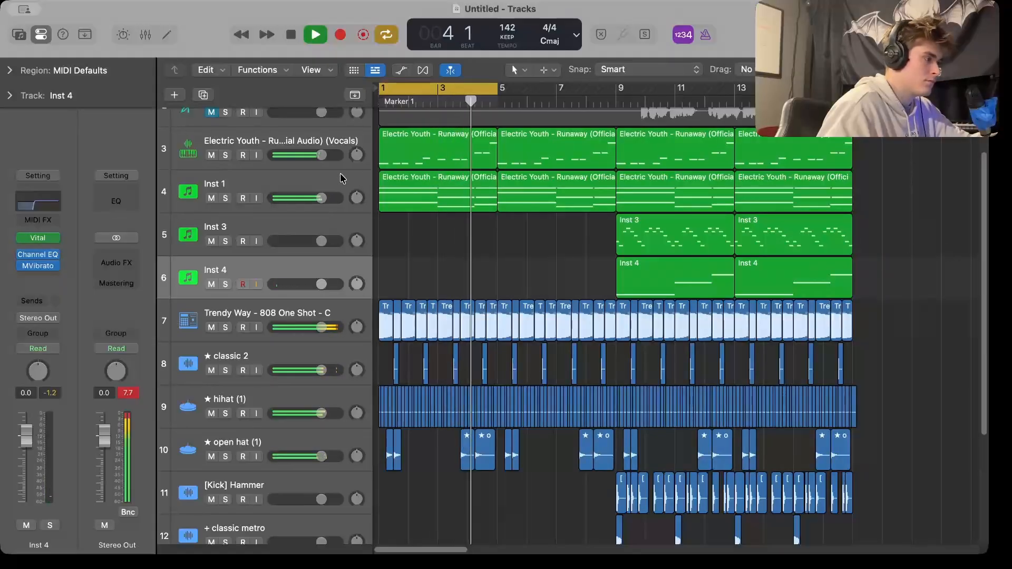
{"action": "left_click_drag", "start_coordinate": [735, 94], "coordinate": [616, 95]}
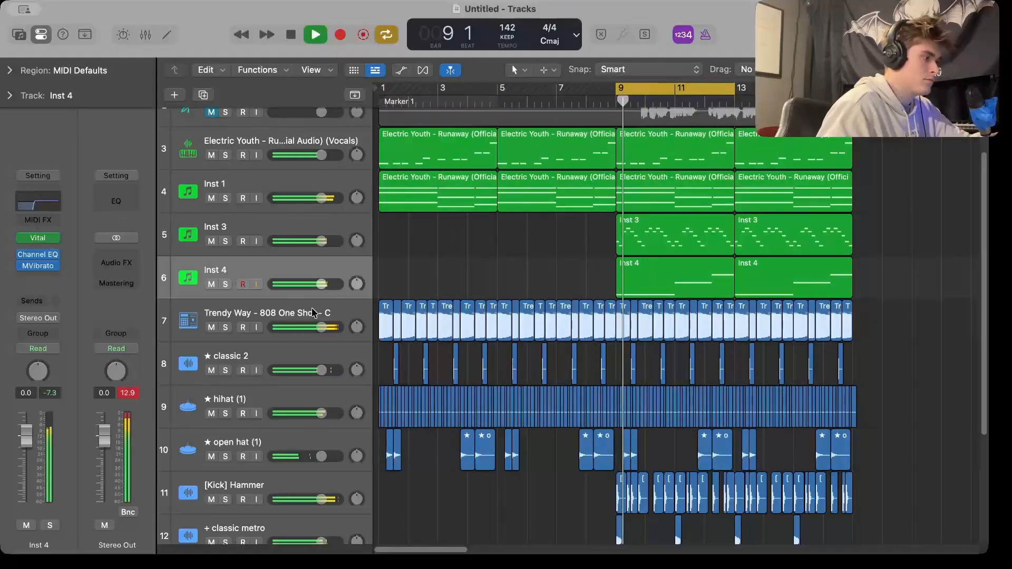
{"action": "mouse_move", "coordinate": [41, 241]}
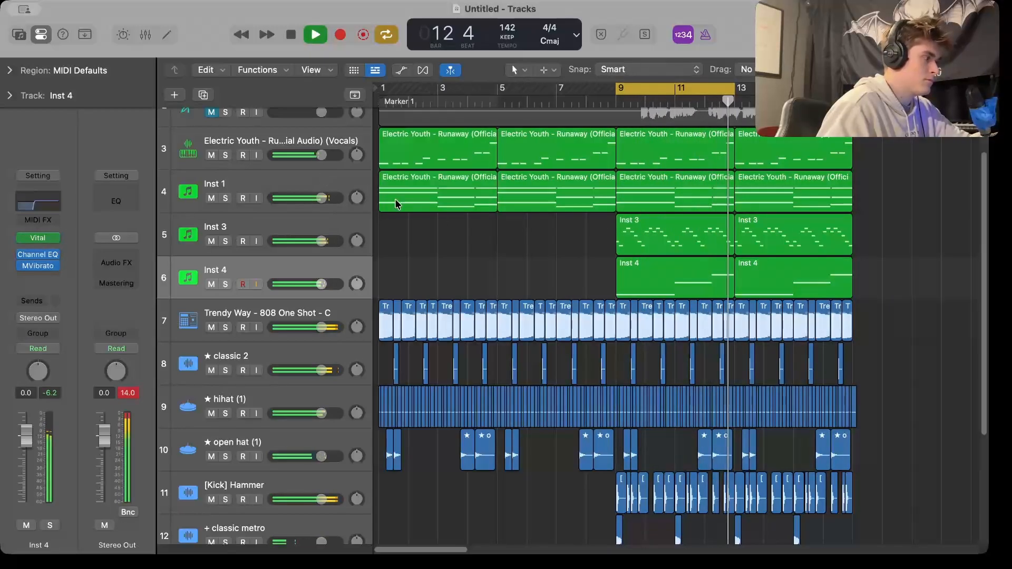
Hide the inspector, set the cycle range to bars 1 to 16, and look over all tracks of the arrangement
{"action": "left_click", "coordinate": [191, 150]}
{"action": "left_click", "coordinate": [41, 35]}
{"action": "scroll", "coordinate": [190, 411], "scroll_direction": "down", "scroll_amount": 5}
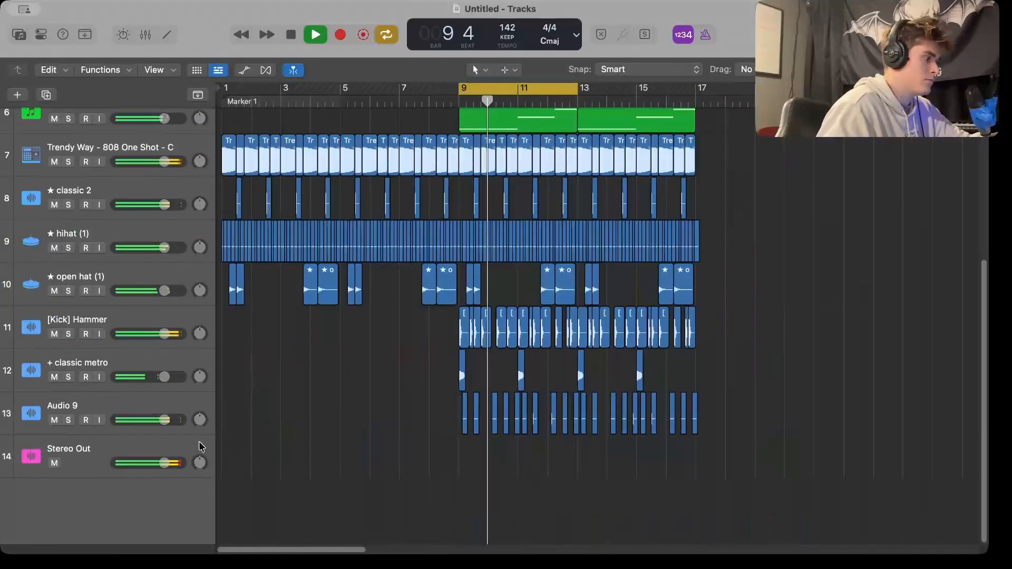
{"action": "left_click", "coordinate": [203, 444]}
{"action": "scroll", "coordinate": [400, 316], "scroll_direction": "up", "scroll_amount": 7}
{"action": "left_click_drag", "start_coordinate": [696, 89], "coordinate": [0, 203]}
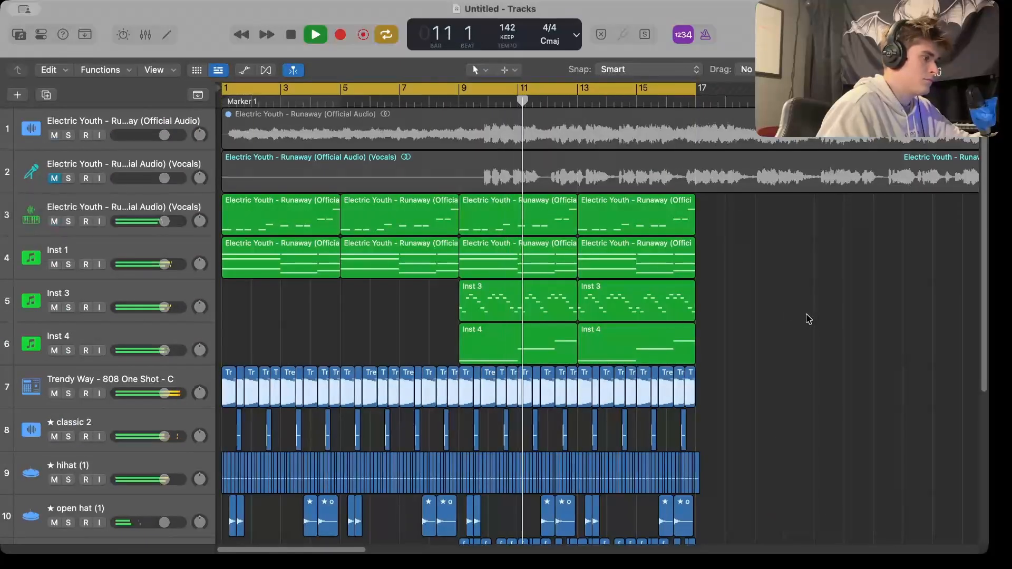
{"action": "scroll", "coordinate": [745, 402], "scroll_direction": "down", "scroll_amount": 5}
{"action": "scroll", "coordinate": [732, 402], "scroll_direction": "up", "scroll_amount": 5}
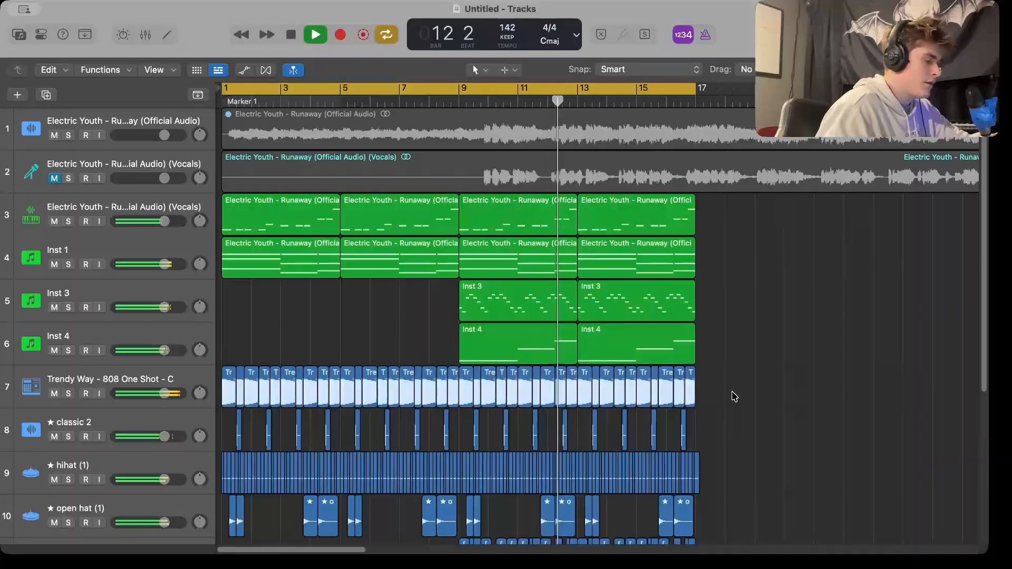